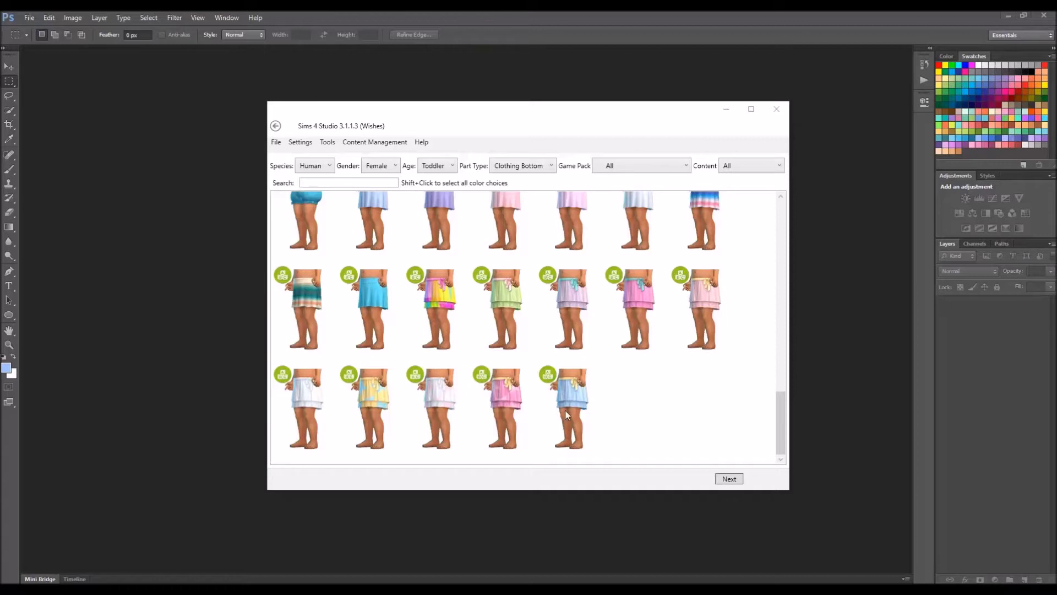
- Pick the white and pink female toddler skirt variants and continue to cloning them
{"action": "left_click", "coordinate": [306, 420]}
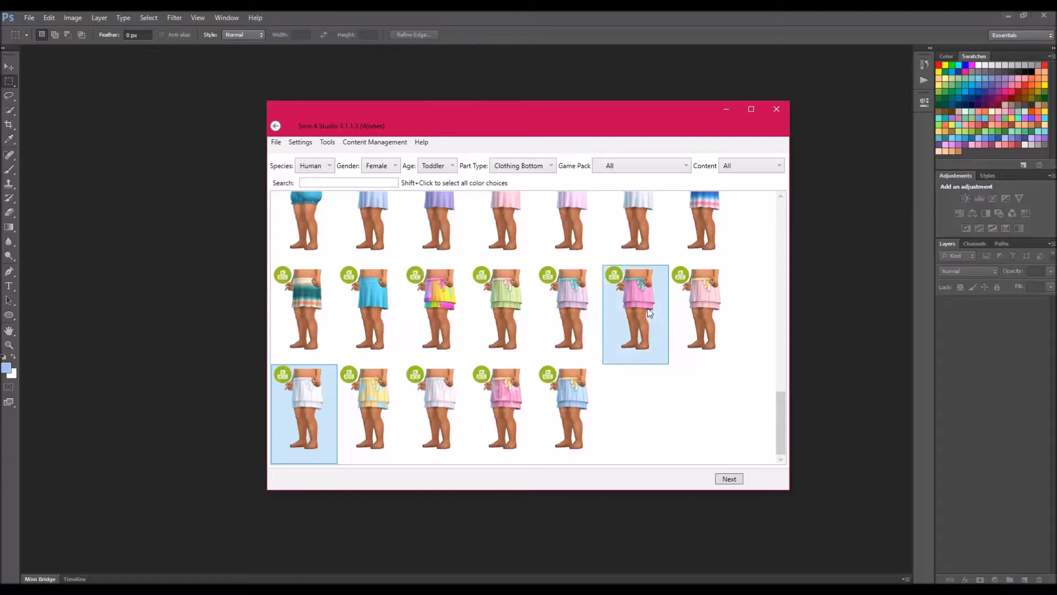
{"action": "left_click", "coordinate": [732, 480]}
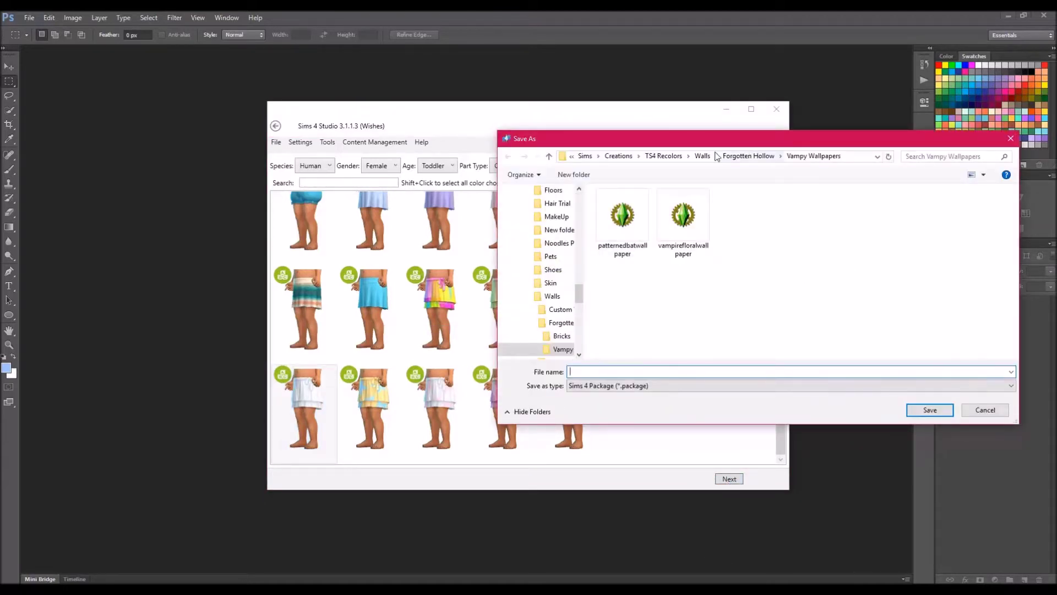
- Create a new folder named Pattern Tutorial under TS4 Recolors > Clothing > Toddler
{"action": "left_click", "coordinate": [664, 156]}
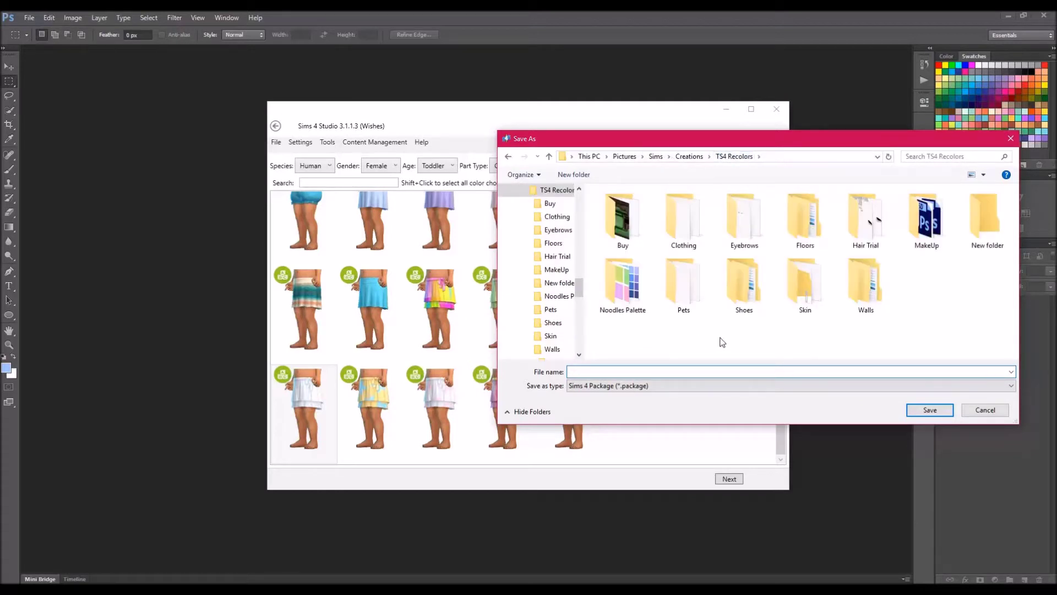
{"action": "double_click", "coordinate": [685, 233]}
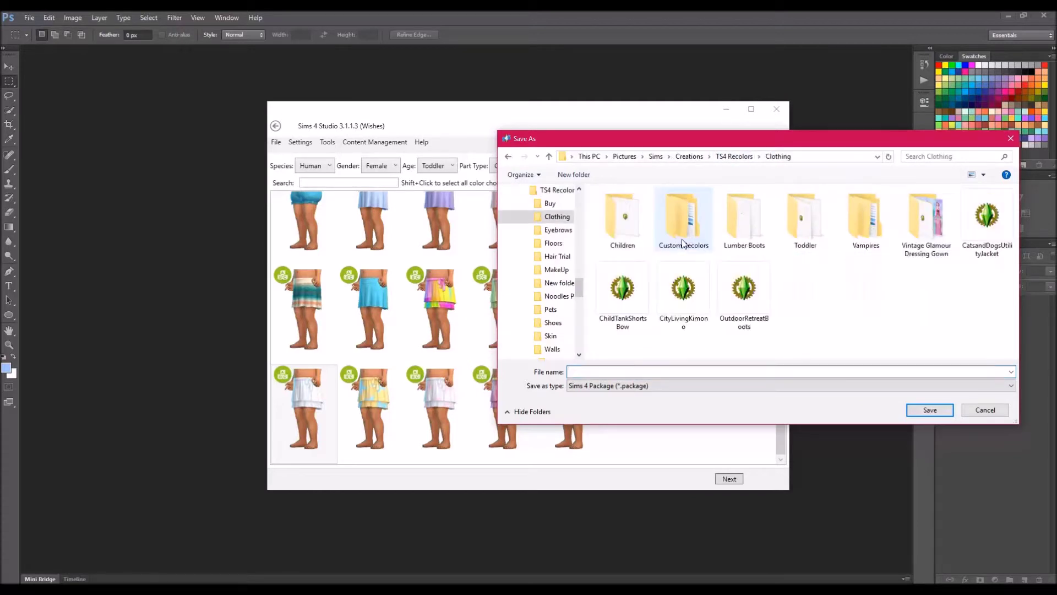
{"action": "double_click", "coordinate": [805, 227]}
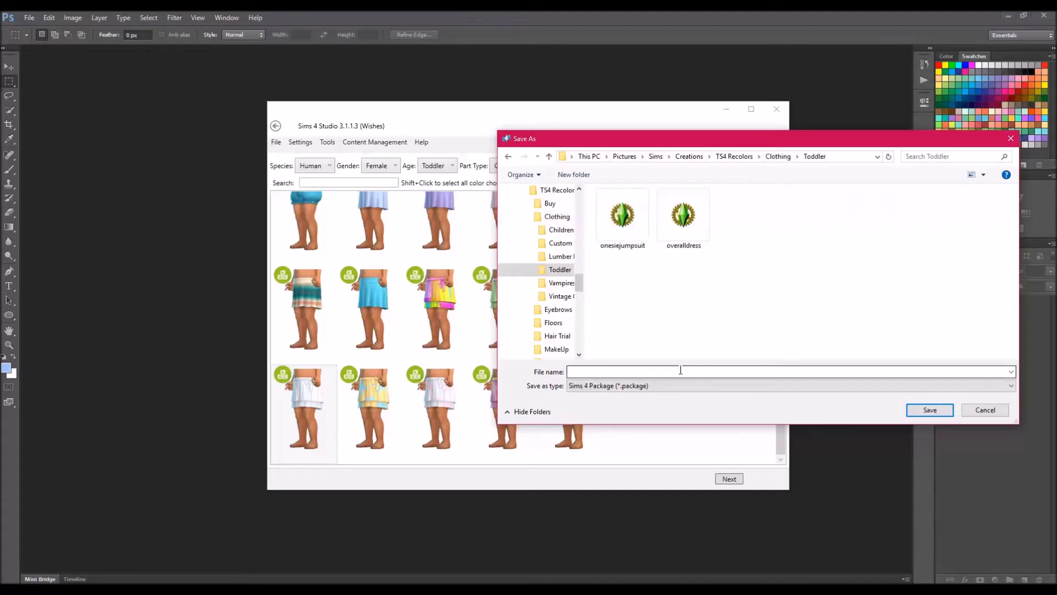
{"action": "left_click", "coordinate": [588, 176]}
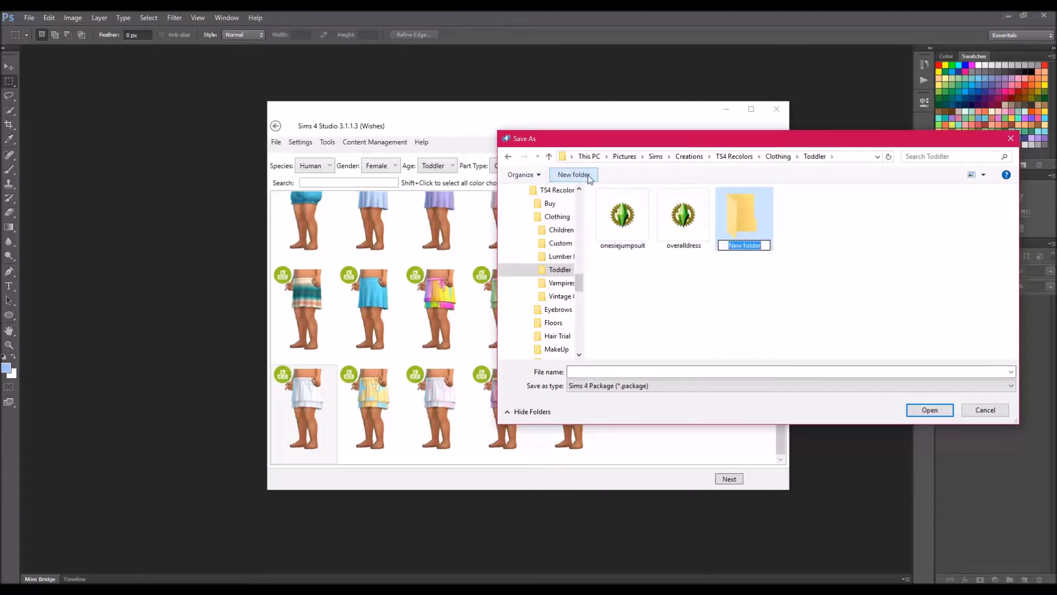
{"action": "type", "text": "Pattern Tutorial"}
{"action": "key", "text": "Return"}
- Save the package as [FrolickingGnomes]FloralBPRToddlerSkirt inside the Pattern Tutorial folder
{"action": "double_click", "coordinate": [623, 216]}
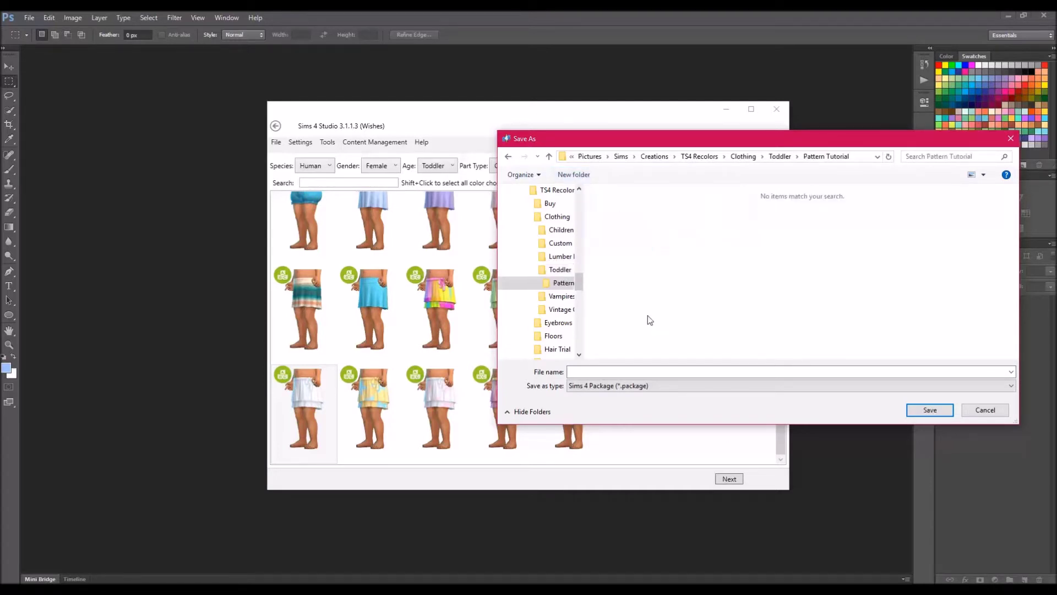
{"action": "left_click", "coordinate": [631, 372]}
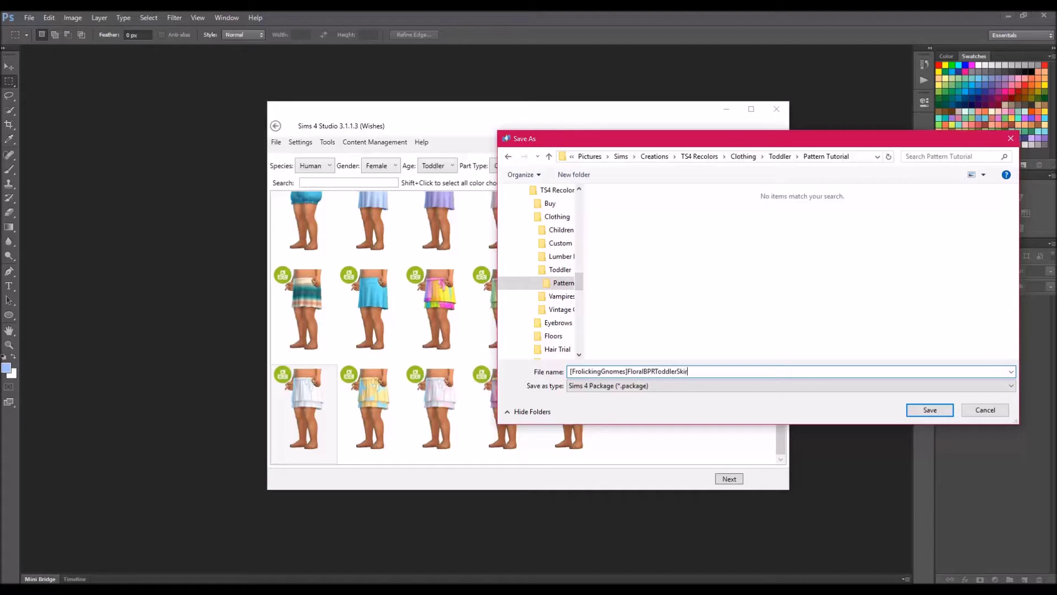
{"action": "key", "text": "Return"}
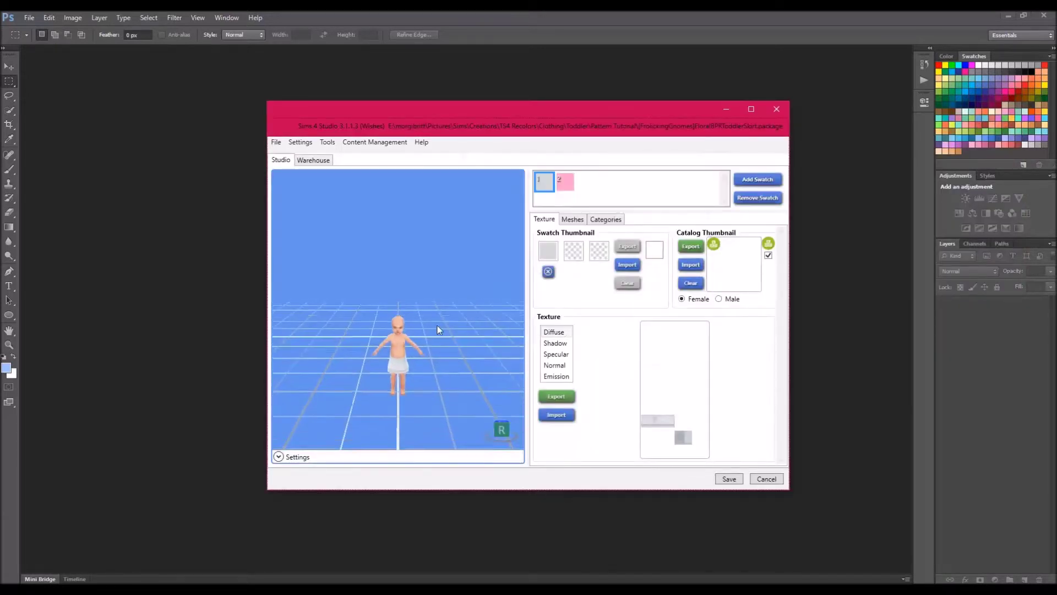
- Bring the toddler's skirt into view and export the white swatch texture as 1.png
{"action": "scroll", "coordinate": [438, 325], "scroll_direction": "up", "scroll_amount": 6}
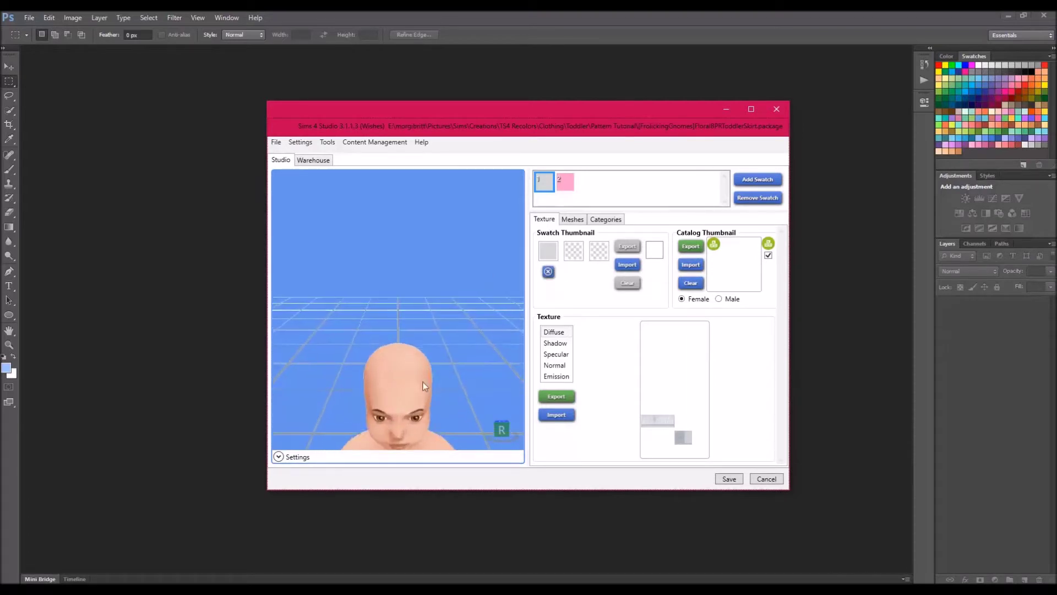
{"action": "left_click_drag", "start_coordinate": [424, 386], "coordinate": [400, 313]}
{"action": "left_click_drag", "start_coordinate": [420, 371], "coordinate": [419, 148]}
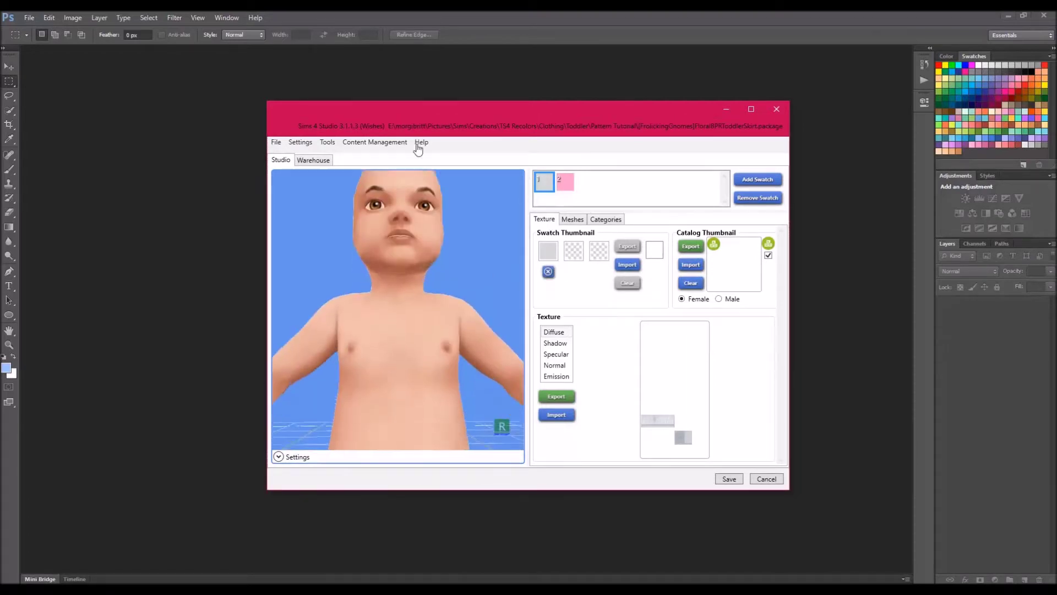
{"action": "mouse_move", "coordinate": [430, 308]}
{"action": "left_mouse_down"}
{"action": "mouse_move", "coordinate": [449, 271]}
{"action": "mouse_move", "coordinate": [427, 362]}
{"action": "mouse_move", "coordinate": [416, 349]}
{"action": "mouse_move", "coordinate": [425, 295]}
{"action": "left_mouse_up"}
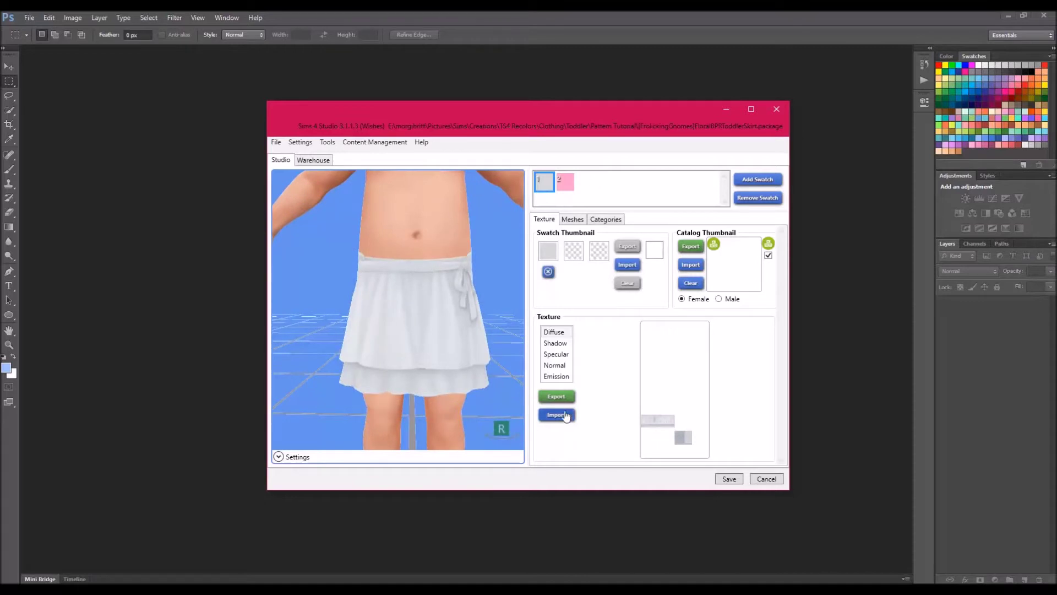
{"action": "left_click", "coordinate": [556, 397]}
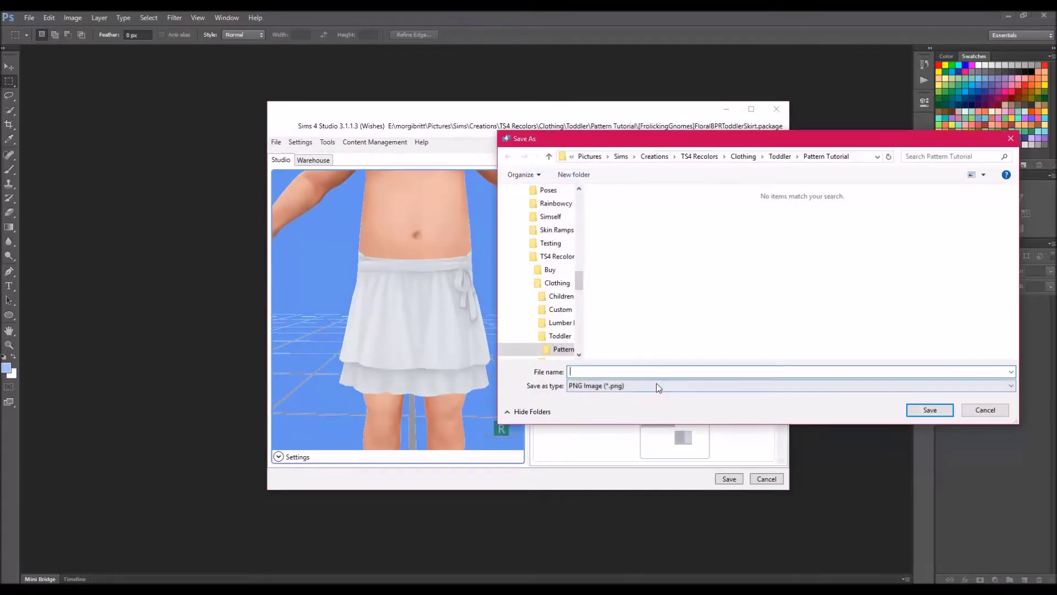
{"action": "type", "text": "1"}
{"action": "key", "text": "Return"}
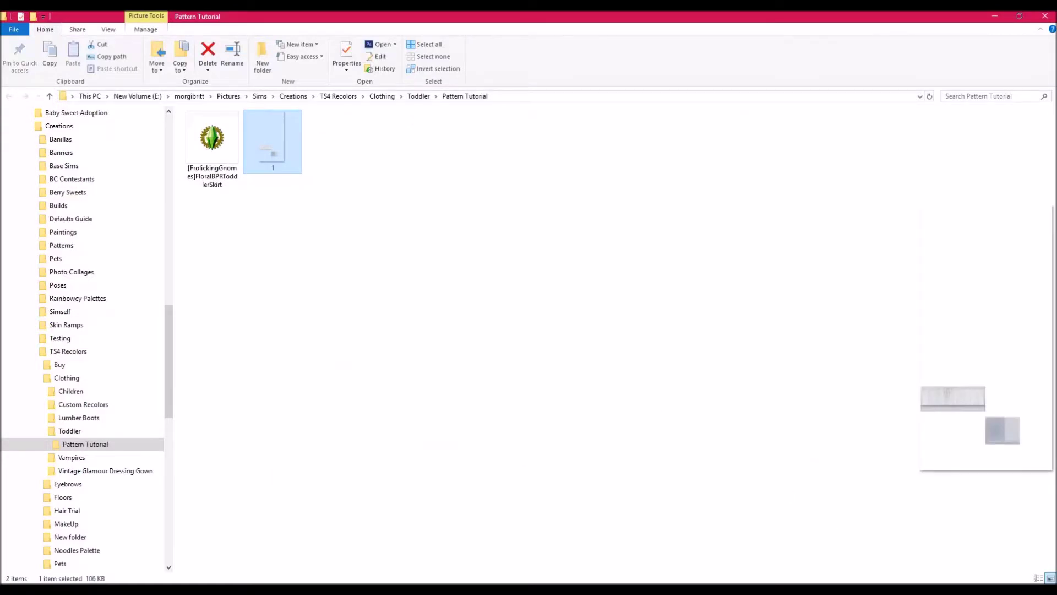
- Switch to the pink second swatch and export its skirt texture
{"action": "key", "text": "alt+Tab"}
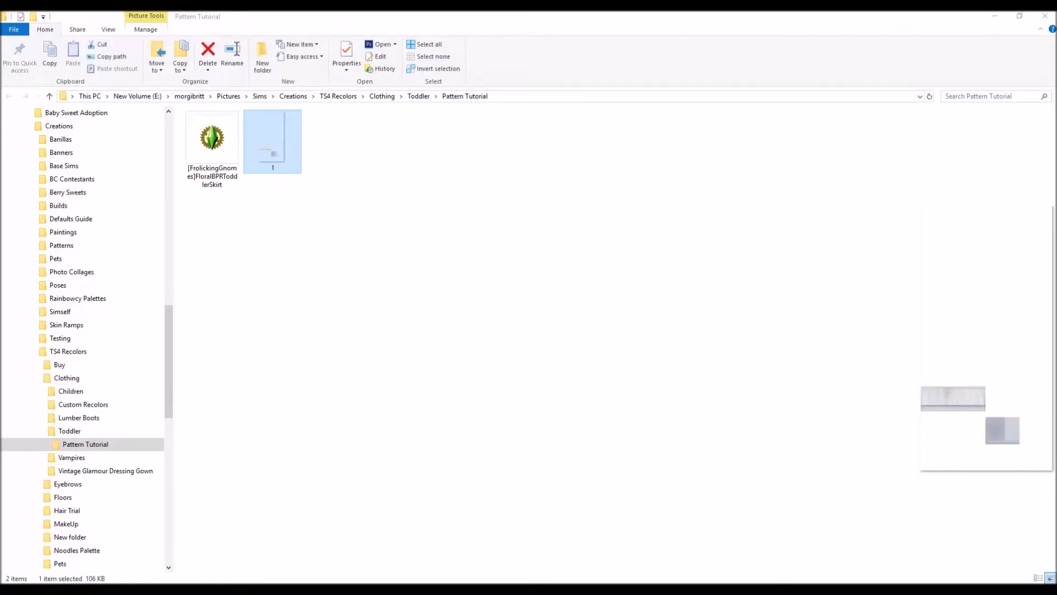
{"action": "left_click", "coordinate": [567, 183]}
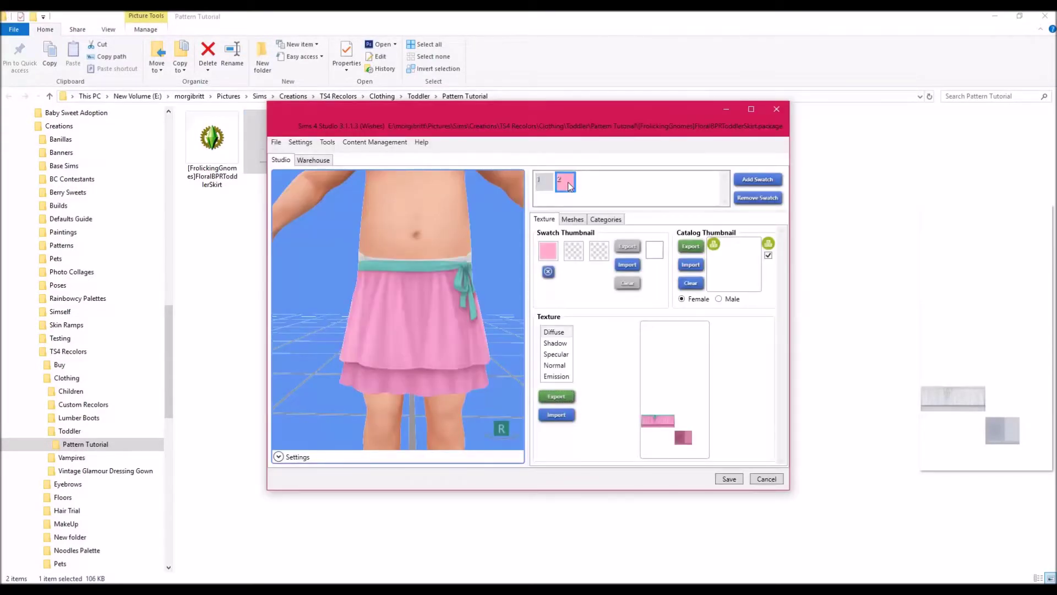
{"action": "left_click", "coordinate": [565, 402]}
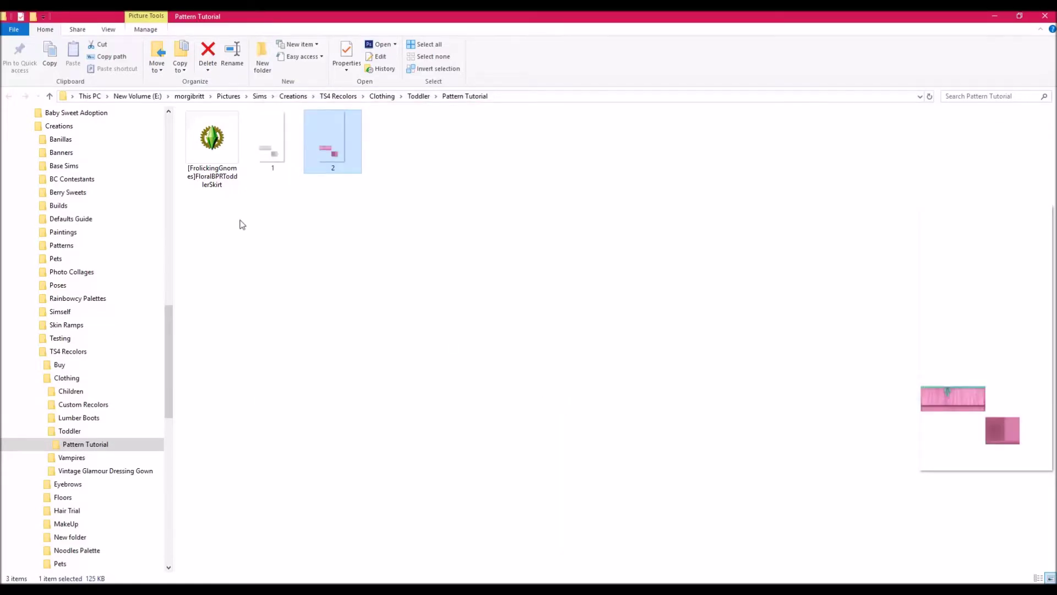
- Open 1.png and 2.png in Photoshop and zoom in to inspect each texture
{"action": "double_click", "coordinate": [289, 157]}
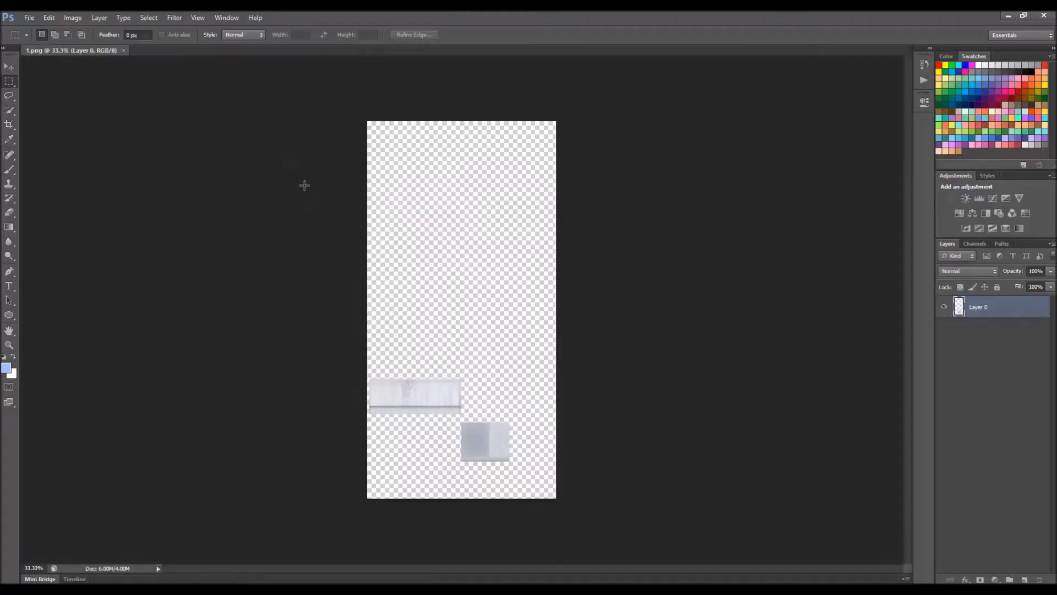
{"action": "key", "text": "alt+Tab"}
{"action": "double_click", "coordinate": [332, 157]}
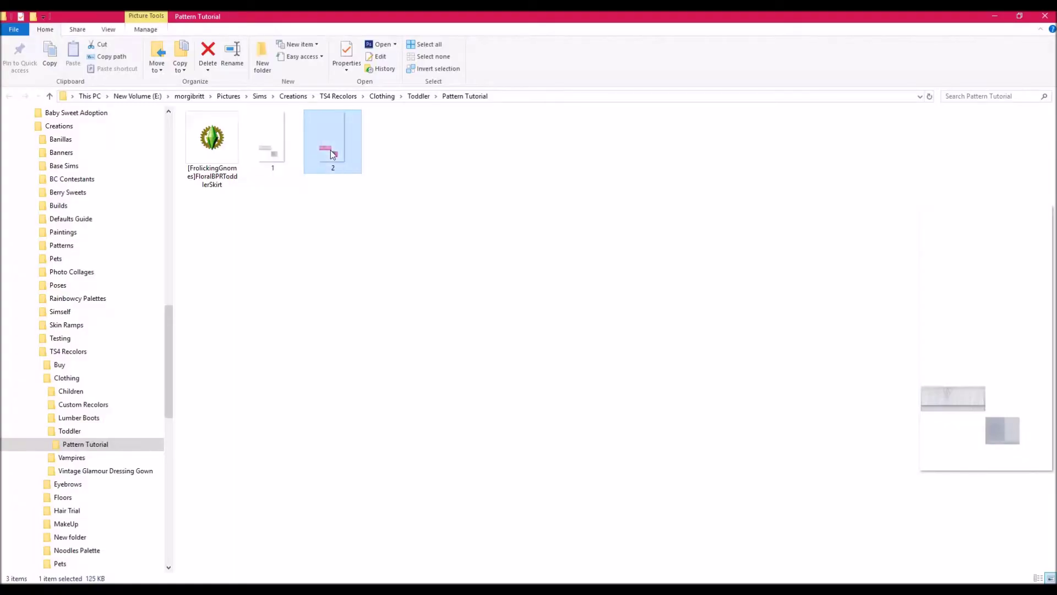
{"action": "scroll", "coordinate": [292, 347], "scroll_direction": "up", "scroll_amount": 5}
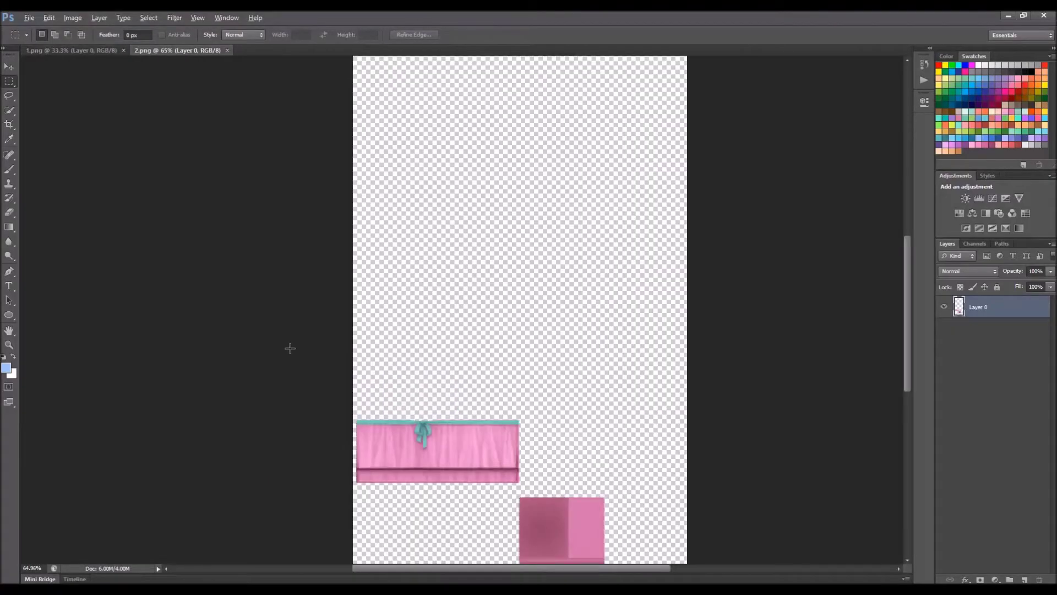
{"action": "scroll", "coordinate": [493, 308], "scroll_direction": "up", "scroll_amount": 3}
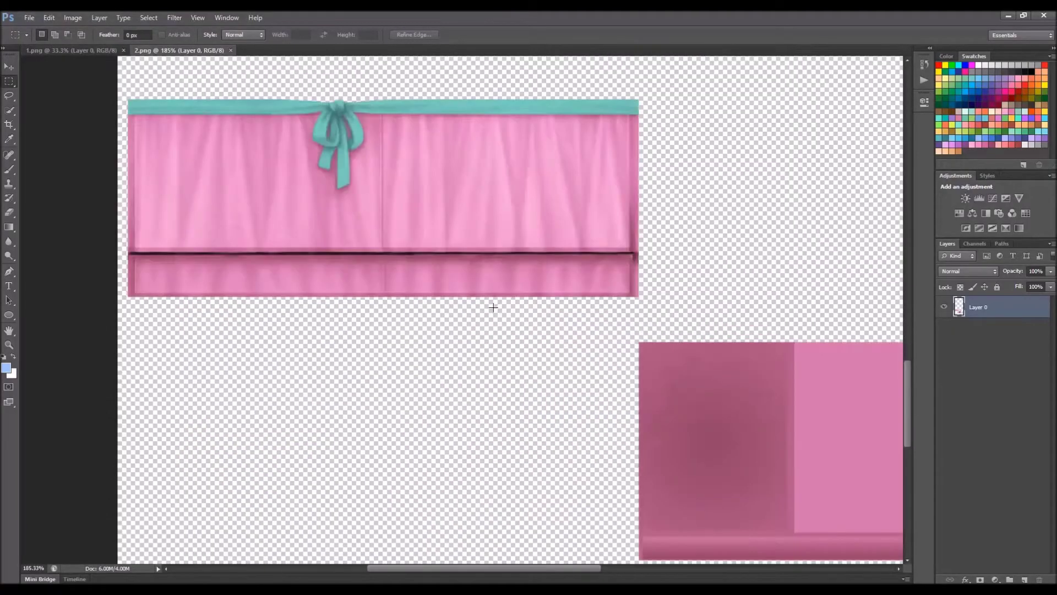
{"action": "left_click", "coordinate": [89, 52]}
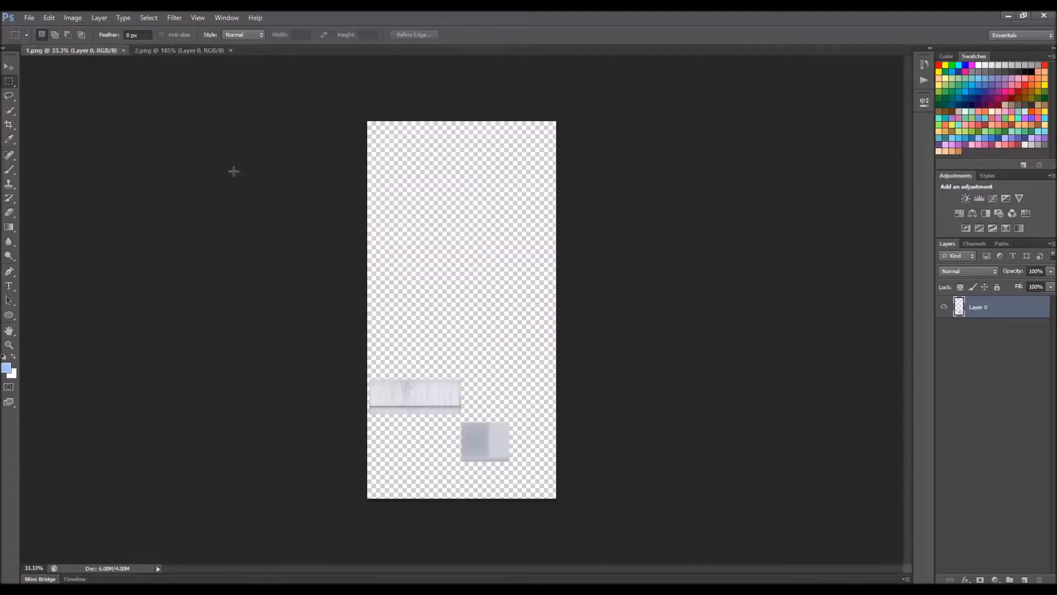
{"action": "scroll", "coordinate": [341, 332], "scroll_direction": "up", "scroll_amount": 3}
{"action": "scroll", "coordinate": [566, 283], "scroll_direction": "up", "scroll_amount": 3}
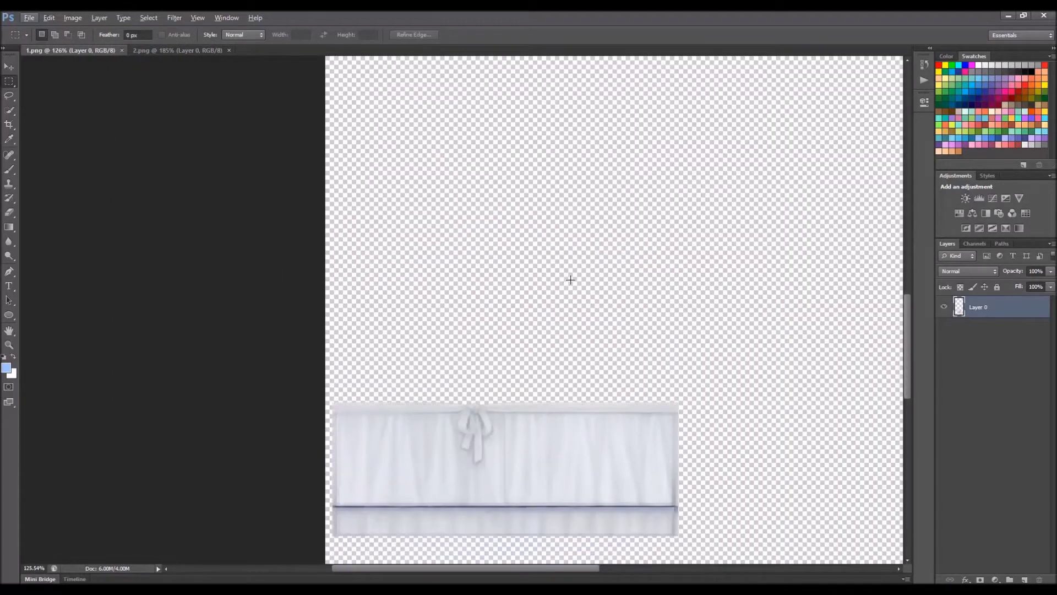
{"action": "scroll", "coordinate": [583, 274], "scroll_direction": "up", "scroll_amount": 2}
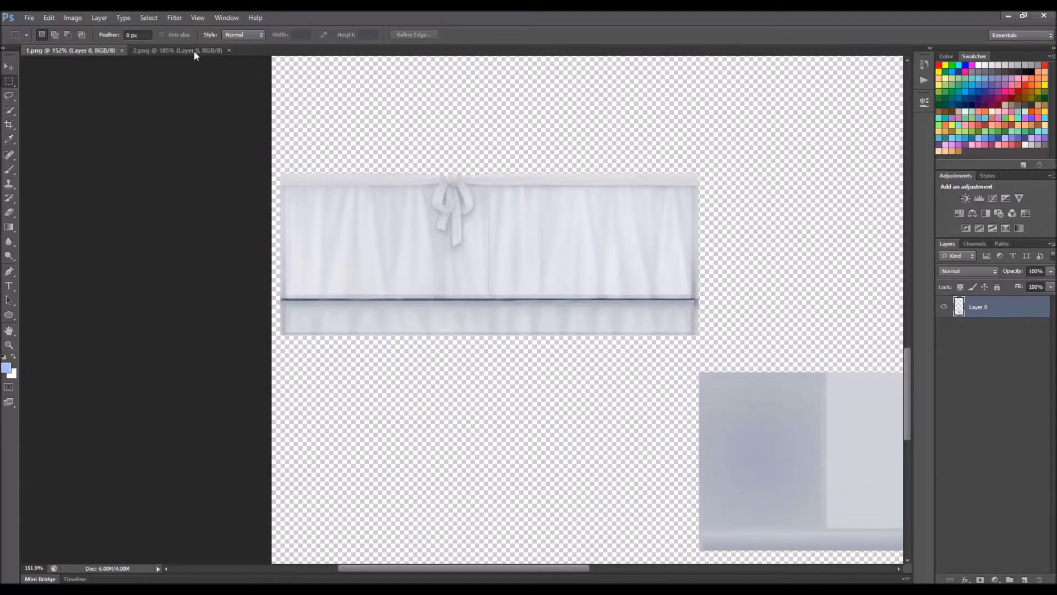
- Back on 2.png, pick the Rectangular Marquee and reset colours to default black and white
{"action": "left_click", "coordinate": [191, 50]}
{"action": "scroll", "coordinate": [533, 206], "scroll_direction": "down", "scroll_amount": 5}
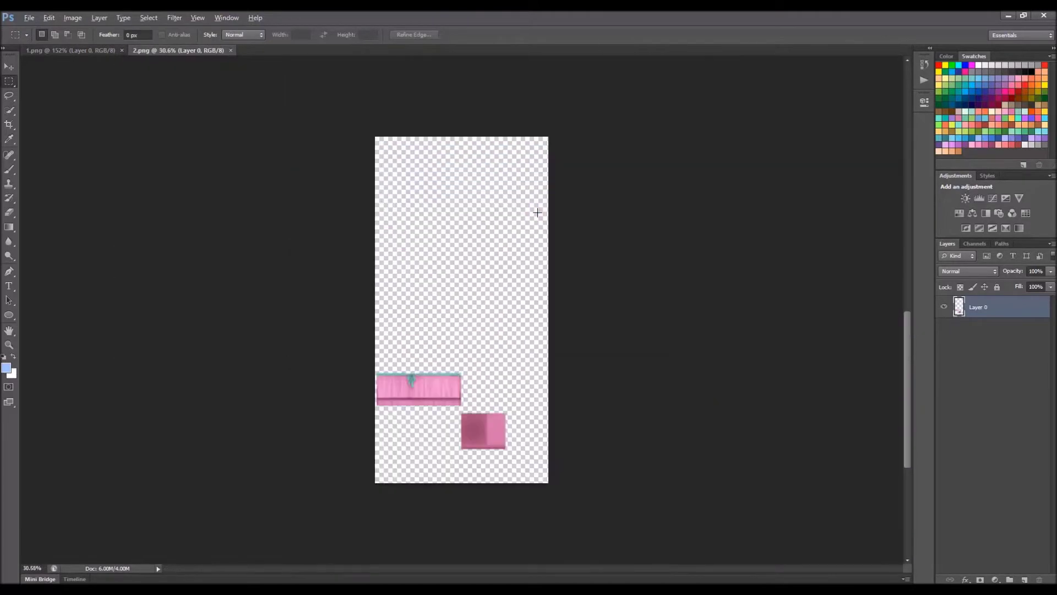
{"action": "scroll", "coordinate": [537, 212], "scroll_direction": "up", "scroll_amount": 2}
{"action": "scroll", "coordinate": [537, 212], "scroll_direction": "down", "scroll_amount": 2}
{"action": "scroll", "coordinate": [537, 212], "scroll_direction": "up", "scroll_amount": 1}
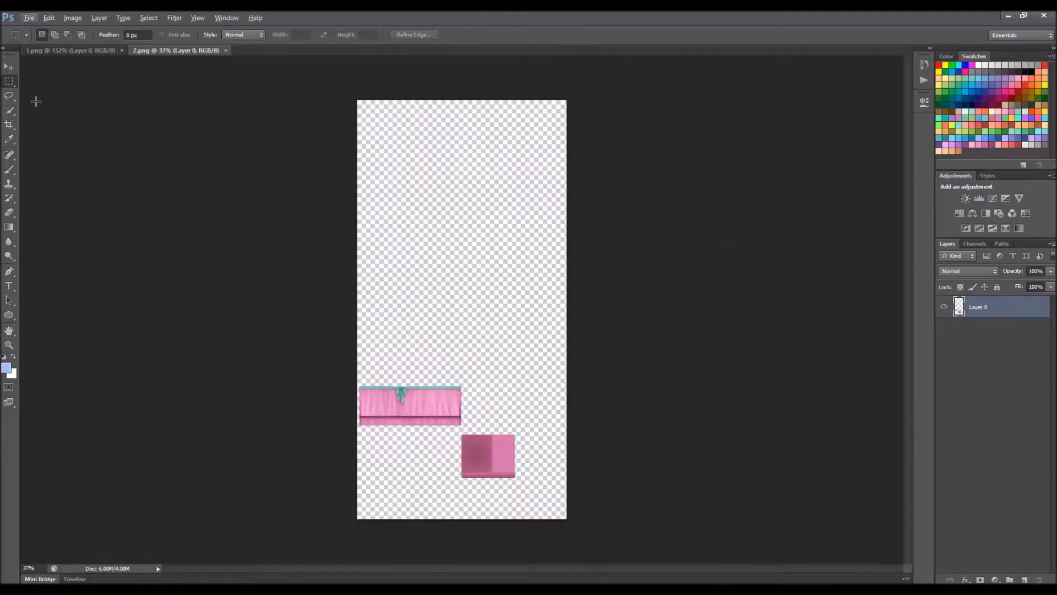
{"action": "left_click", "coordinate": [11, 81]}
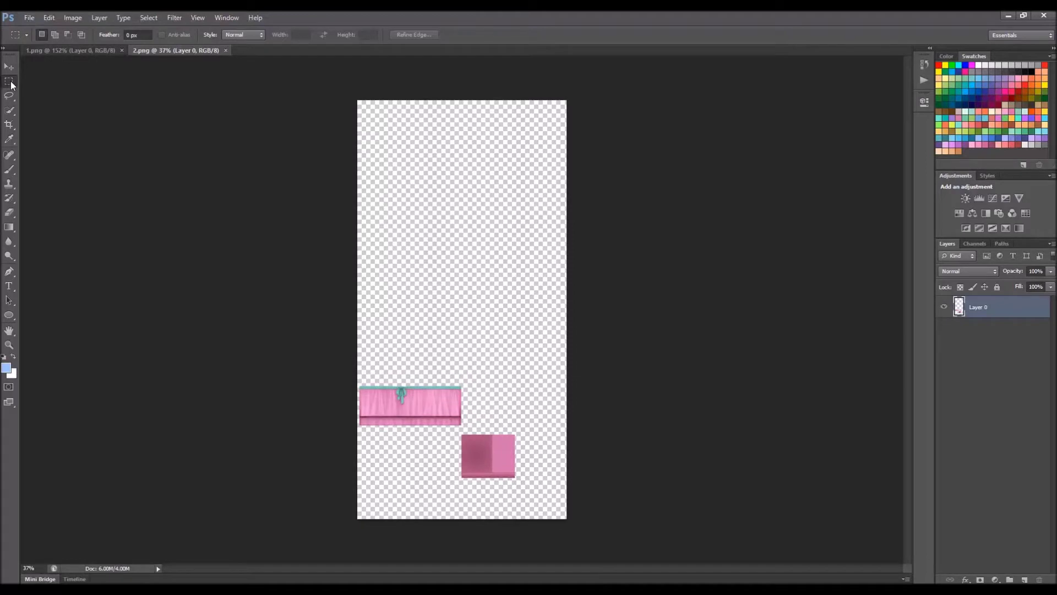
{"action": "left_click", "coordinate": [4, 356]}
- Fill thin strips along the top and bottom of 2.png with black
{"action": "left_click_drag", "start_coordinate": [438, 108], "coordinate": [576, 104]}
{"action": "key", "text": "alt+BackSpace"}
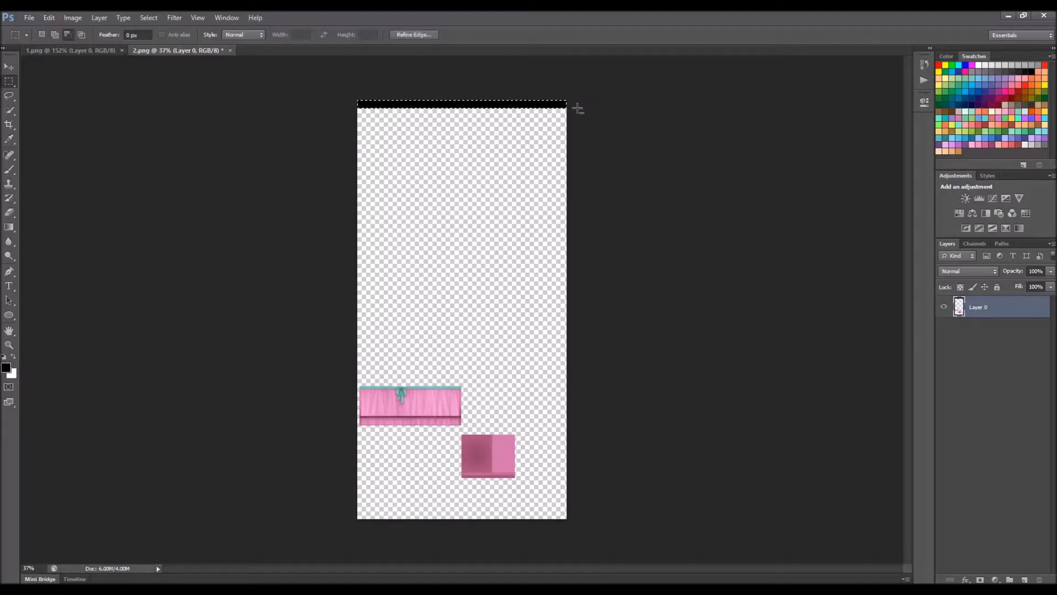
{"action": "left_click_drag", "start_coordinate": [358, 511], "coordinate": [594, 533]}
{"action": "right_click", "coordinate": [15, 81]}
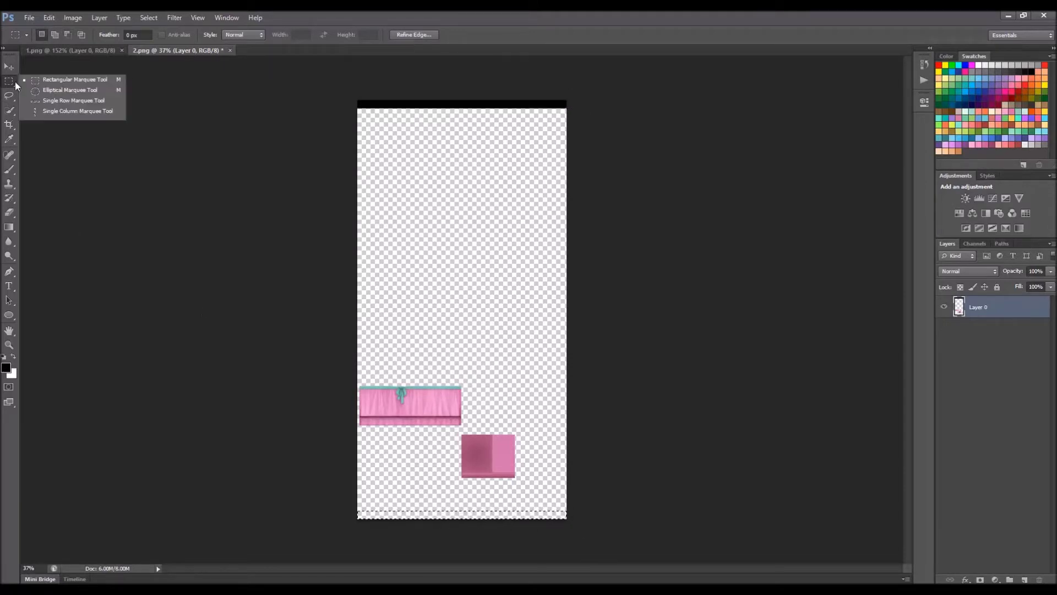
{"action": "left_click", "coordinate": [49, 79]}
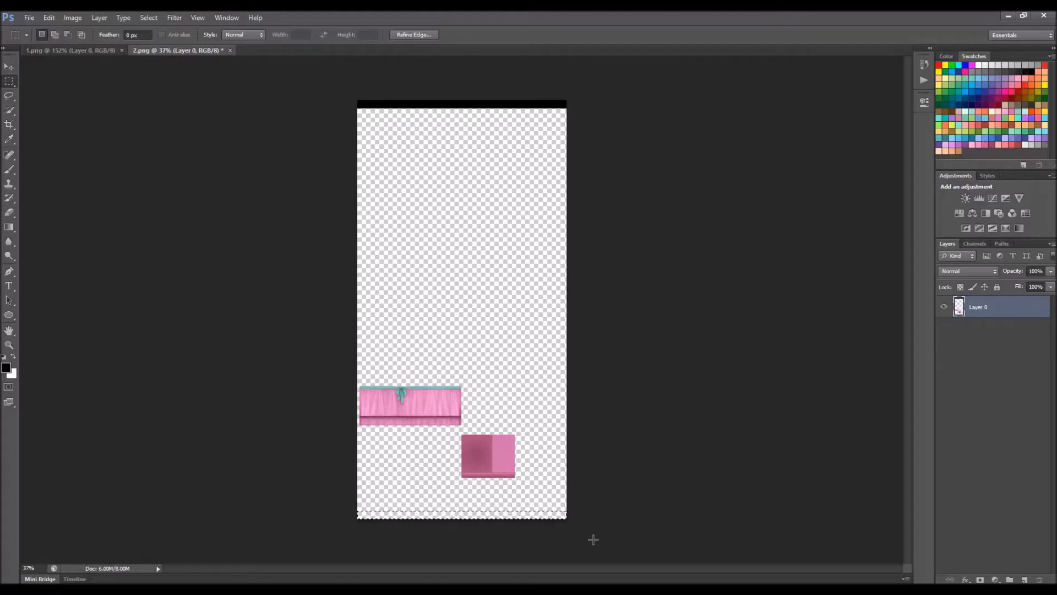
{"action": "key", "text": "alt+BackSpace"}
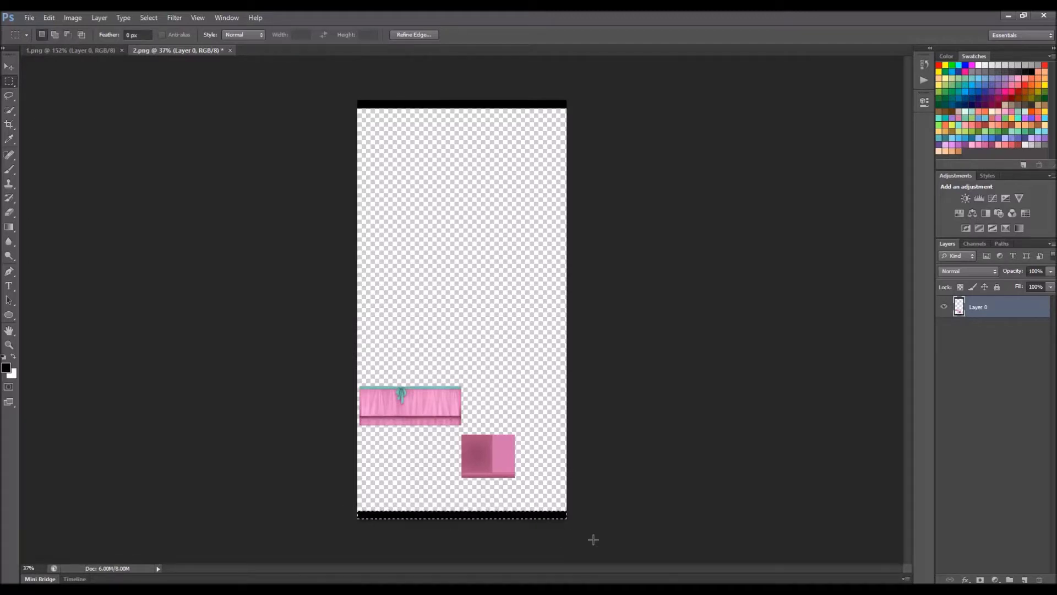
- Deselect, then select the entire 2.png canvas
{"action": "key", "text": "ctrl+d"}
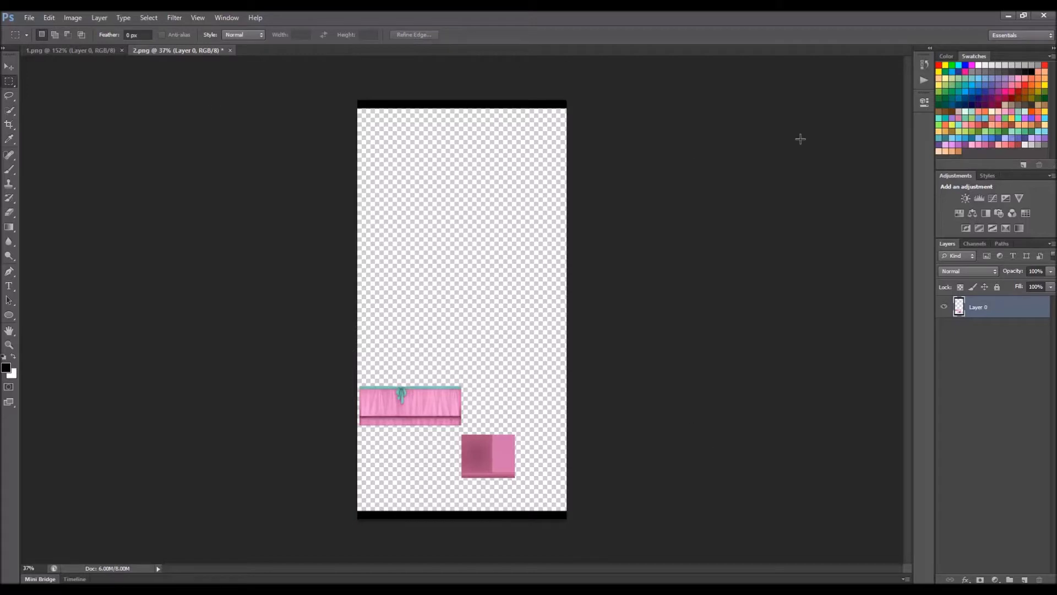
{"action": "key", "text": "ctrl+a"}
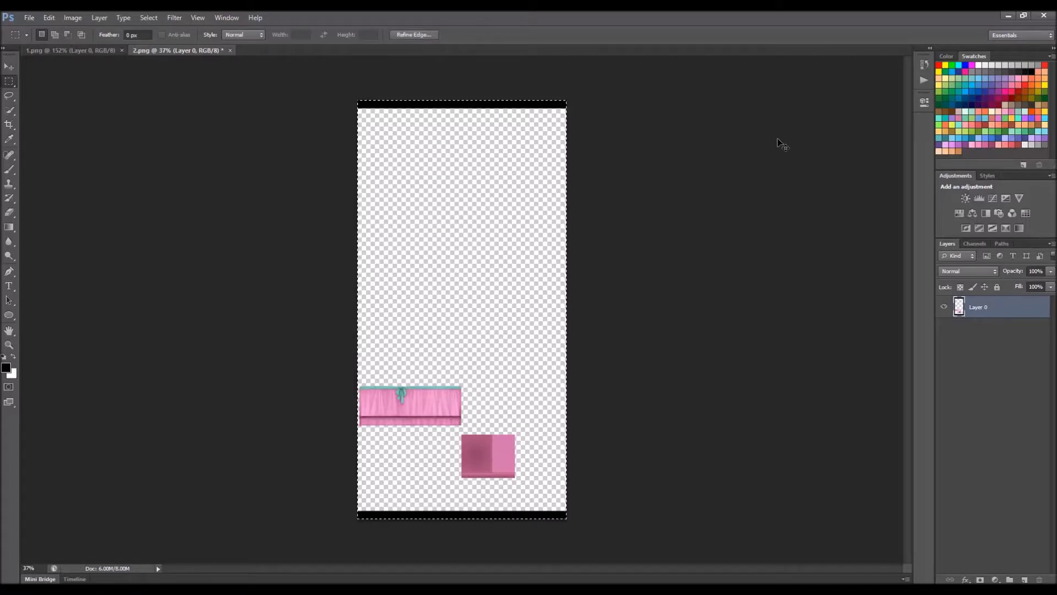
{"action": "left_click", "coordinate": [94, 49]}
- Paste the pink skirt texture into 1.png as a new layer
{"action": "key", "text": "ctrl+v"}
{"action": "scroll", "coordinate": [578, 235], "scroll_direction": "down", "scroll_amount": 5}
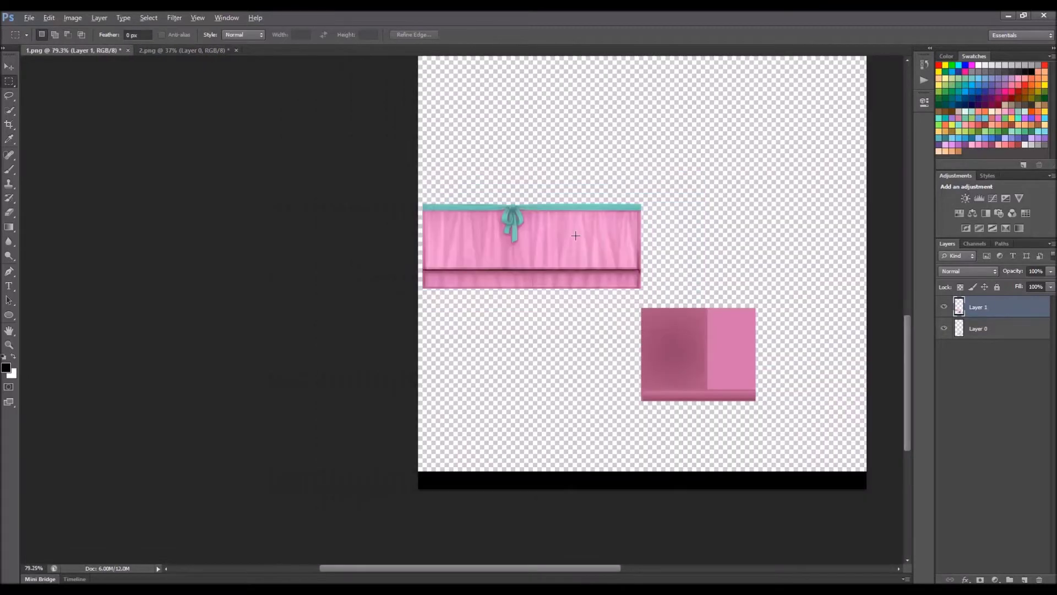
{"action": "scroll", "coordinate": [573, 240], "scroll_direction": "down", "scroll_amount": 2}
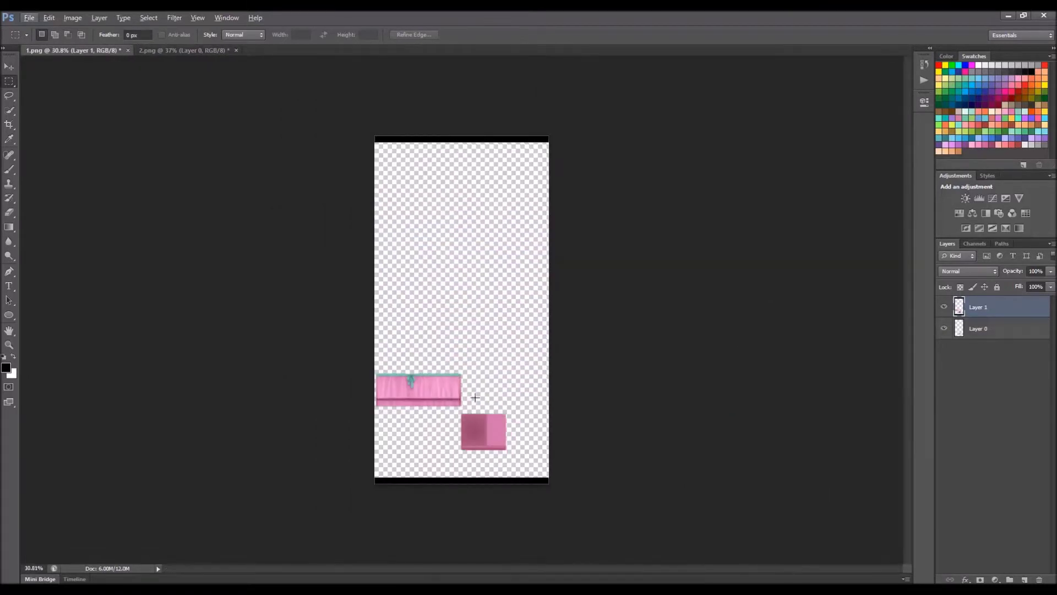
{"action": "scroll", "coordinate": [475, 397], "scroll_direction": "up", "scroll_amount": 1}
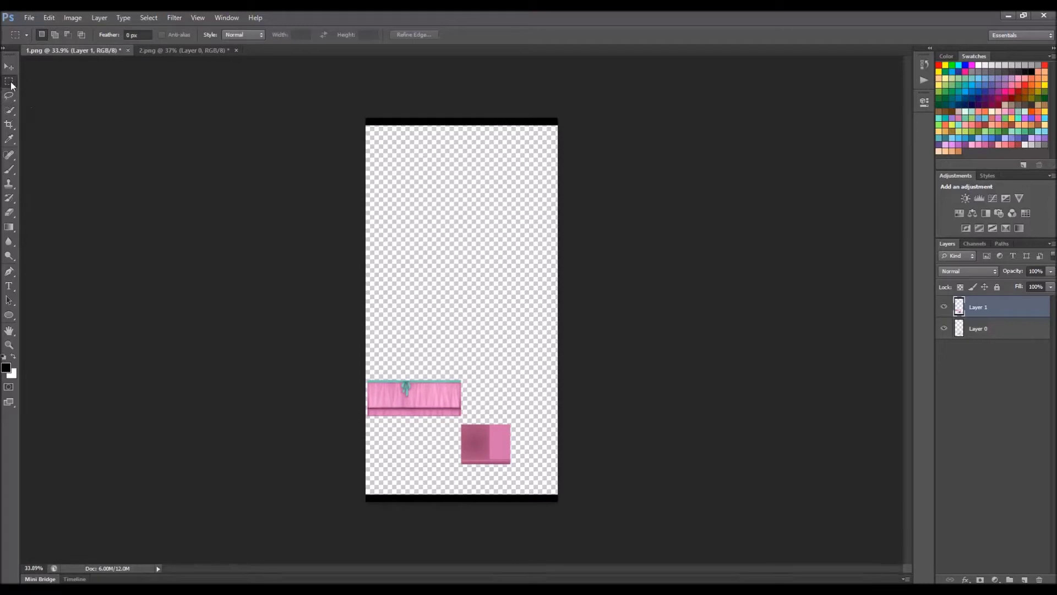
- Select and delete the black strip along the bottom of the canvas
{"action": "left_click_drag", "start_coordinate": [344, 104], "coordinate": [760, 181]}
{"action": "left_click_drag", "start_coordinate": [349, 487], "coordinate": [732, 562]}
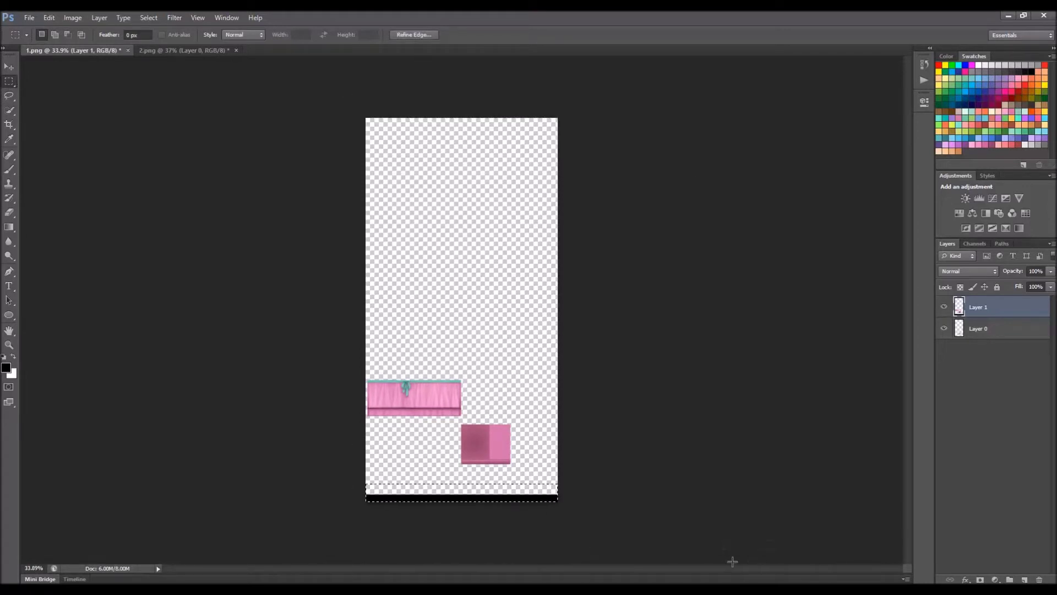
{"action": "key", "text": "Delete"}
{"action": "key", "text": "ctrl+d"}
{"action": "scroll", "coordinate": [486, 439], "scroll_direction": "up", "scroll_amount": 5}
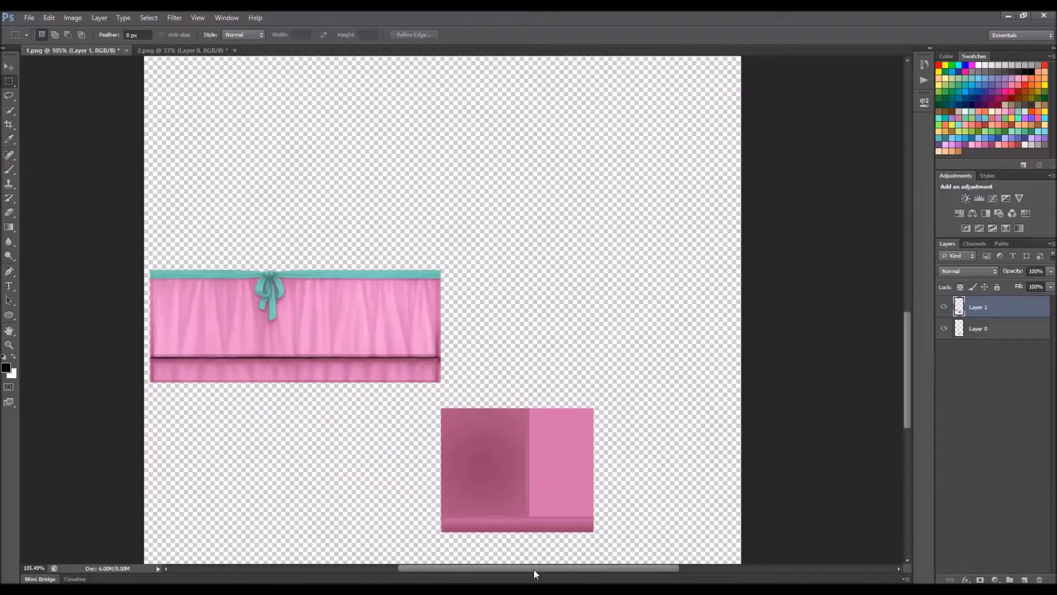
{"action": "left_click_drag", "start_coordinate": [533, 570], "coordinate": [494, 566]}
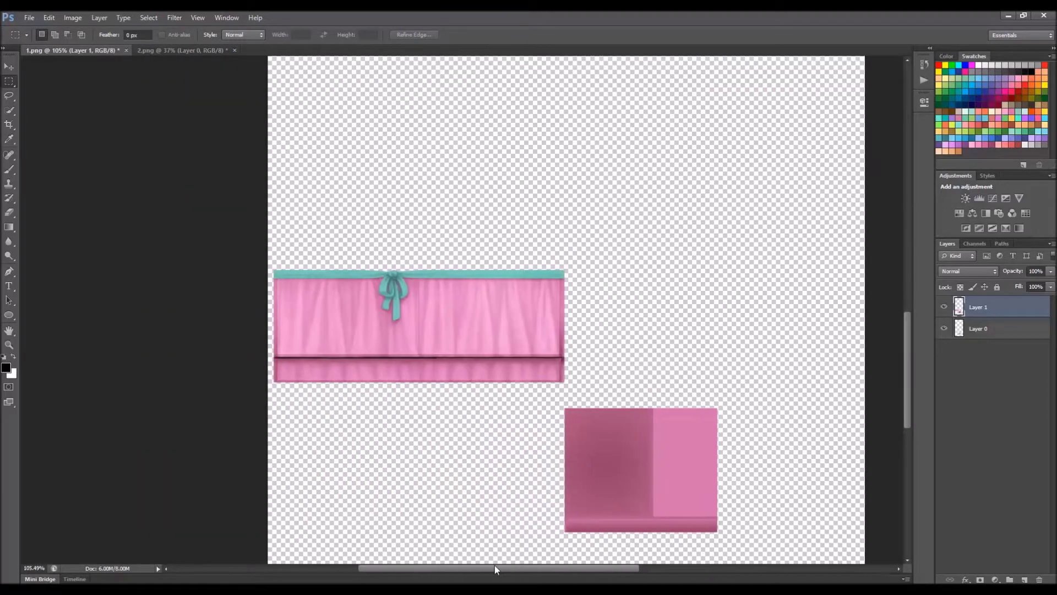
{"action": "scroll", "coordinate": [330, 299], "scroll_direction": "up", "scroll_amount": 4}
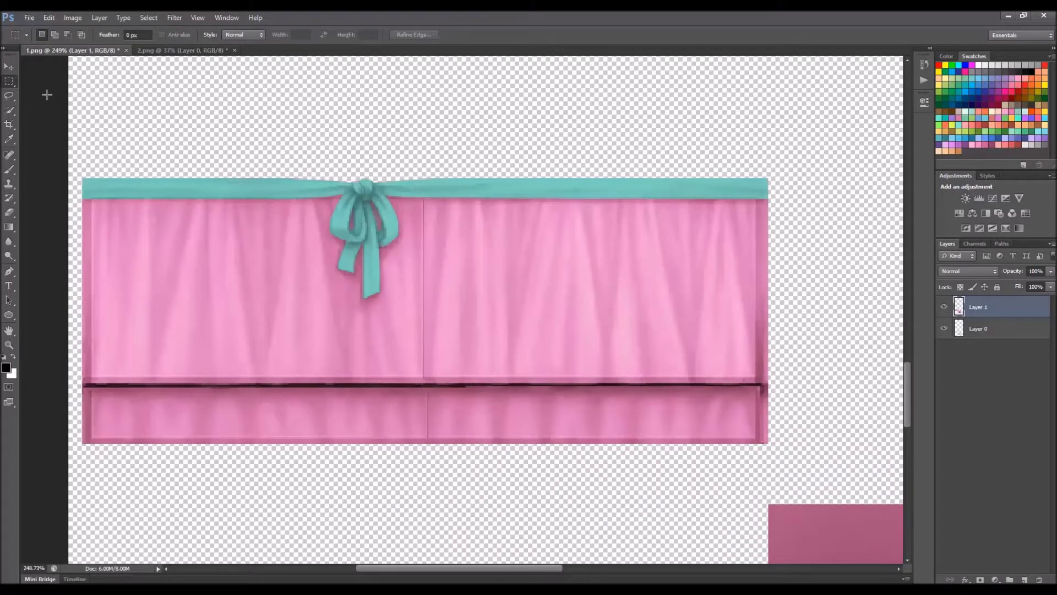
- Switch to the Magic Wand tool for selecting areas by similar colour
{"action": "right_click", "coordinate": [13, 82]}
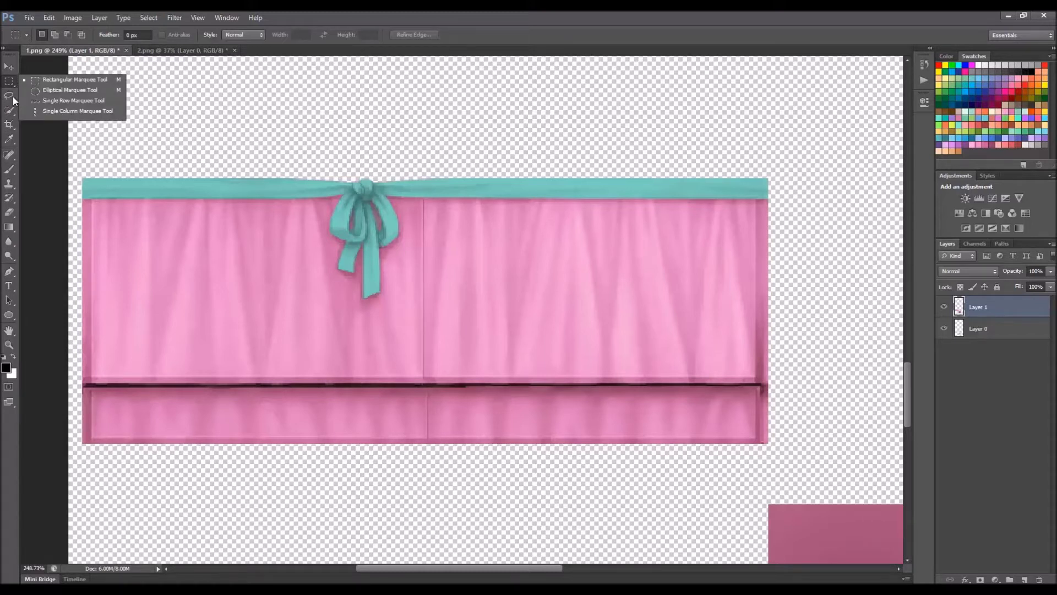
{"action": "left_click", "coordinate": [12, 98]}
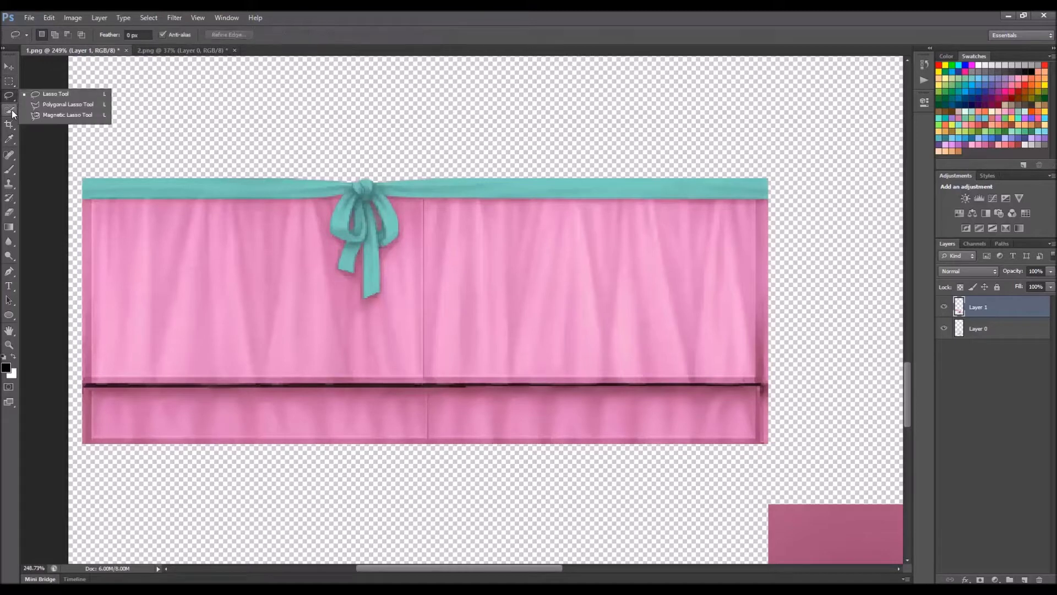
{"action": "left_click", "coordinate": [13, 112]}
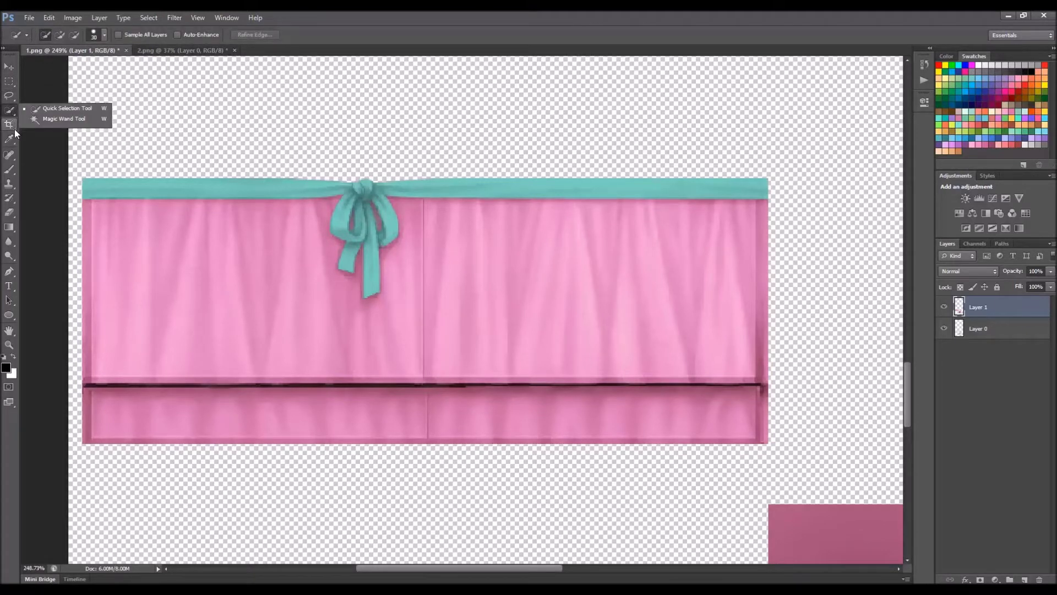
{"action": "left_click", "coordinate": [55, 119]}
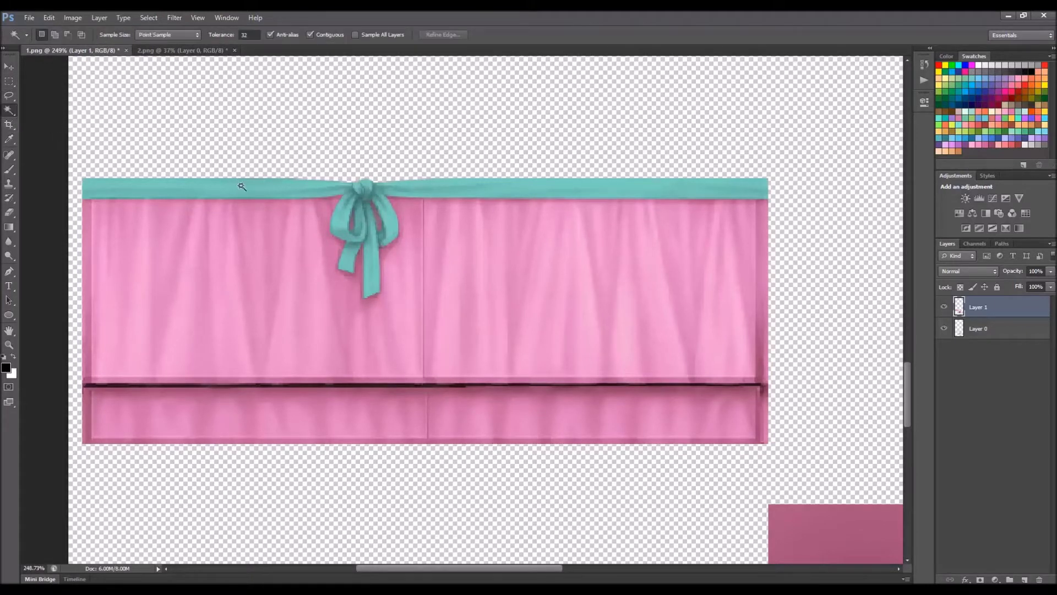
{"action": "scroll", "coordinate": [443, 222], "scroll_direction": "down", "scroll_amount": 2}
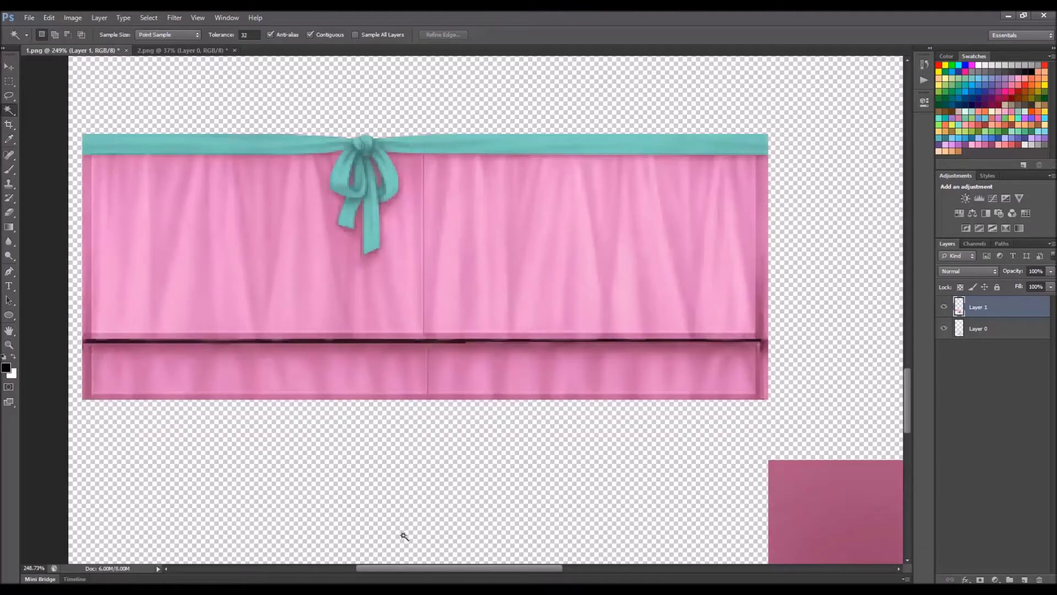
{"action": "scroll", "coordinate": [403, 536], "scroll_direction": "down", "scroll_amount": 4}
{"action": "scroll", "coordinate": [268, 297], "scroll_direction": "up", "scroll_amount": 4}
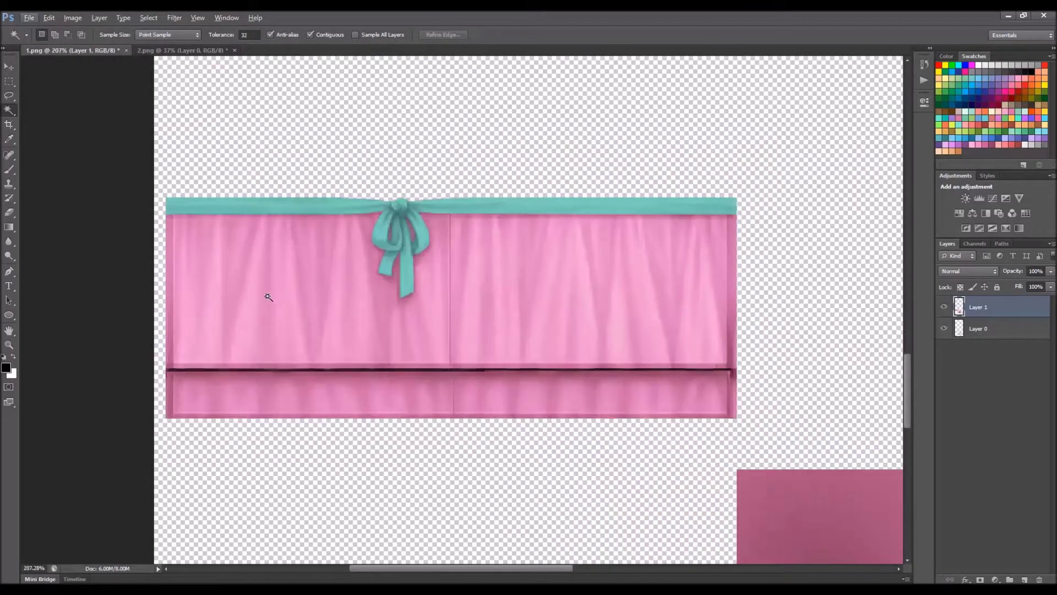
{"action": "scroll", "coordinate": [268, 297], "scroll_direction": "up", "scroll_amount": 2}
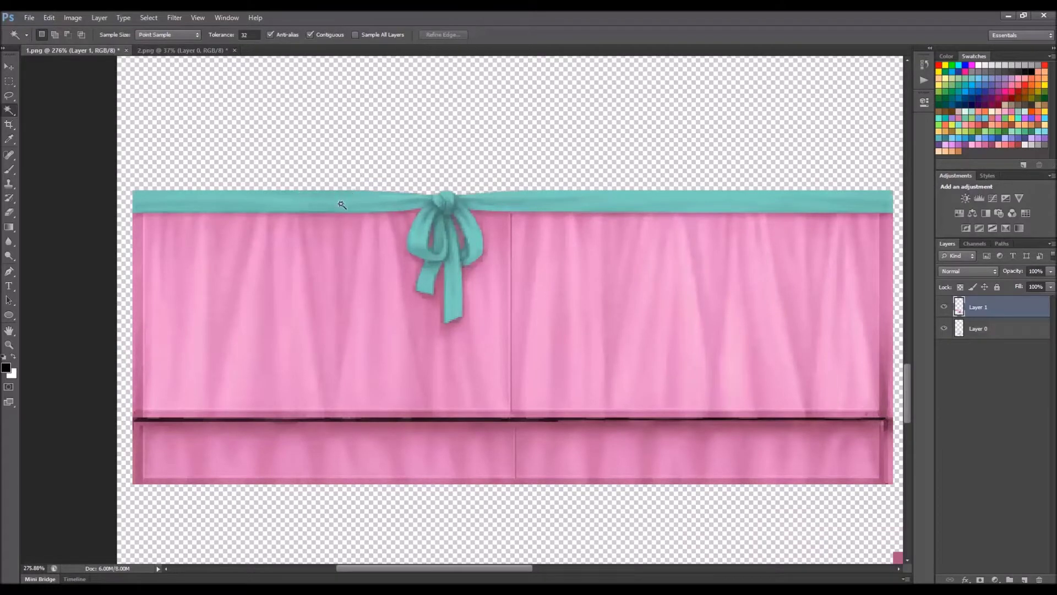
- Select the left ribbon, the bow's loops and tail, and the right ribbon strip
{"action": "left_click", "coordinate": [362, 207]}
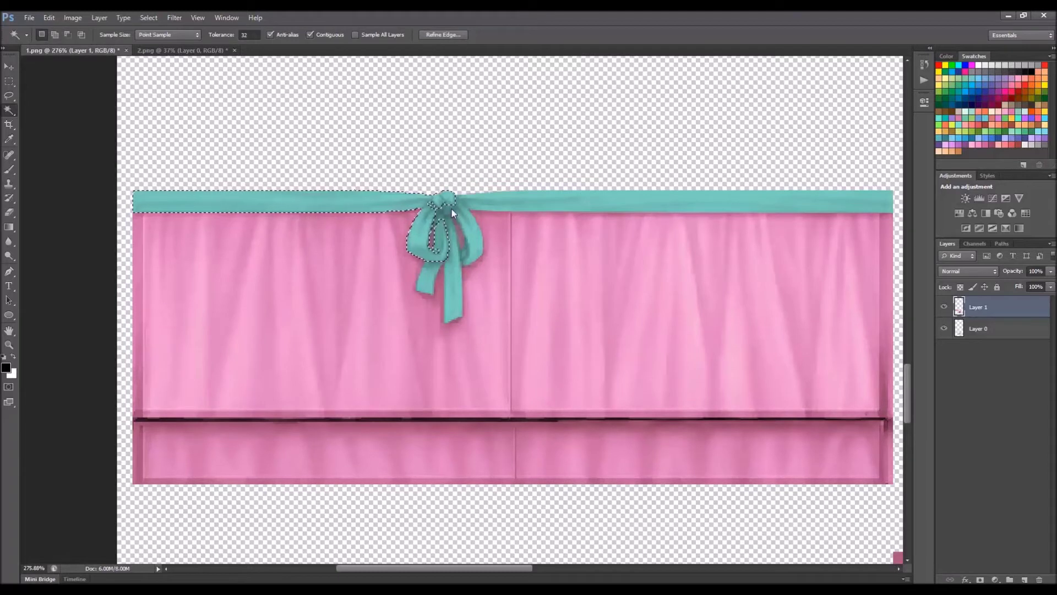
{"action": "left_click", "coordinate": [467, 234], "text": "shift"}
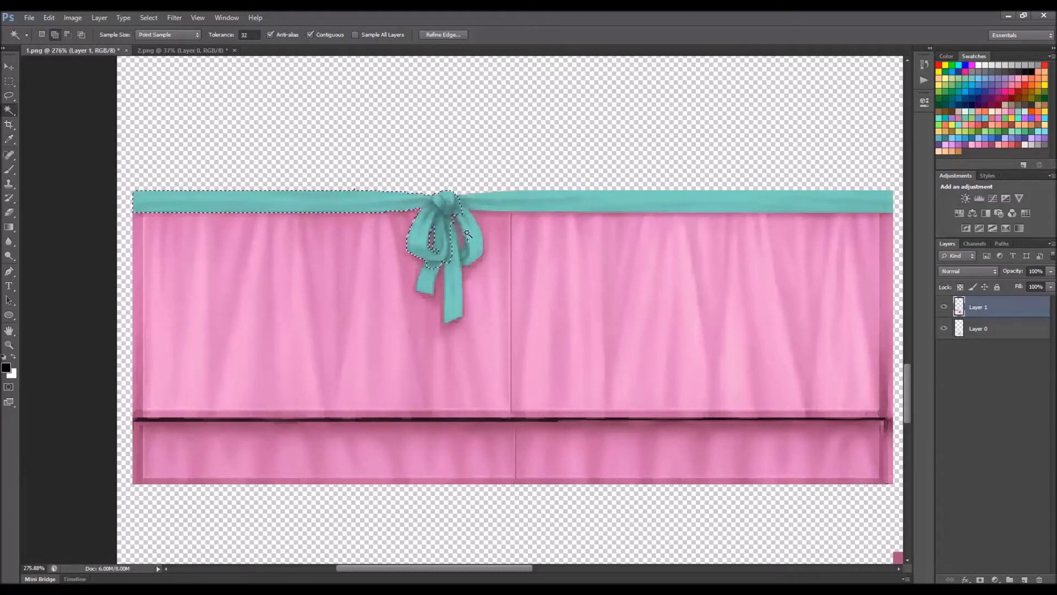
{"action": "left_click", "coordinate": [468, 259], "text": "shift"}
{"action": "left_click", "coordinate": [495, 202], "text": "shift"}
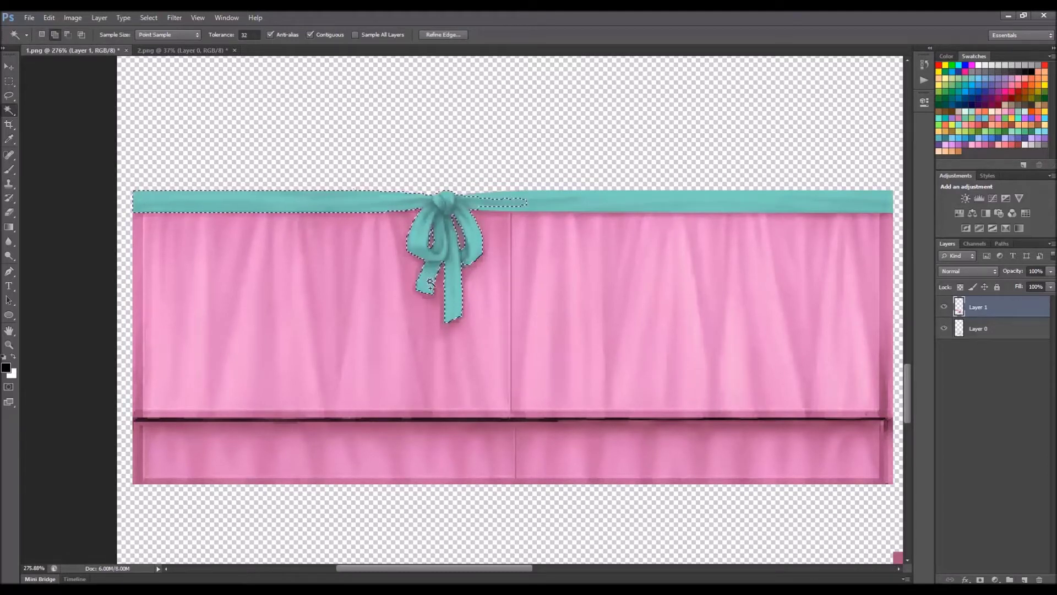
{"action": "left_click", "coordinate": [650, 207], "text": "shift"}
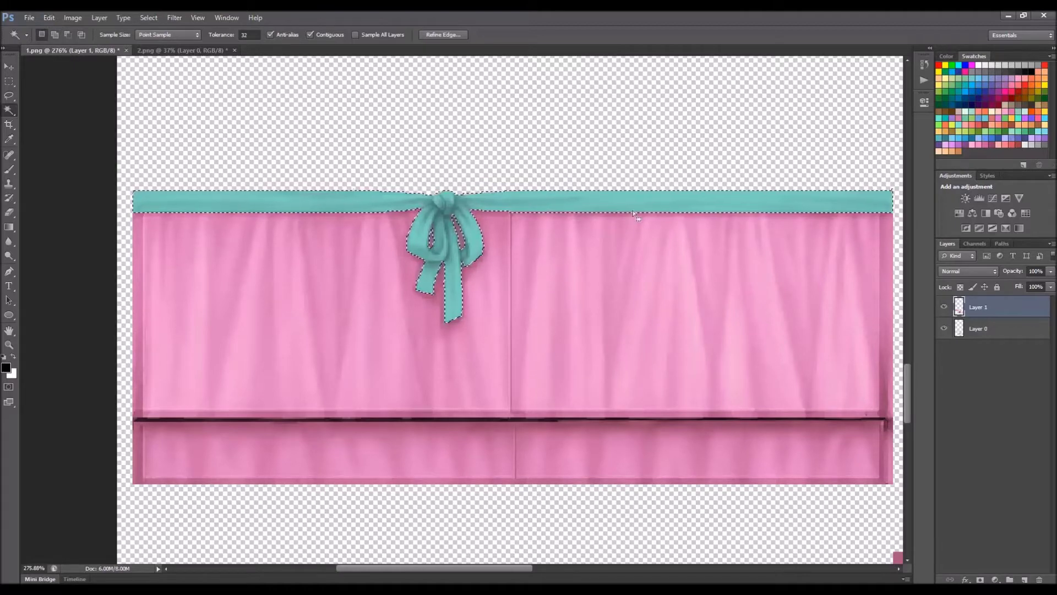
- Hide the pink Layer 1 to reveal the white skirt underneath
{"action": "scroll", "coordinate": [658, 220], "scroll_direction": "down", "scroll_amount": 4}
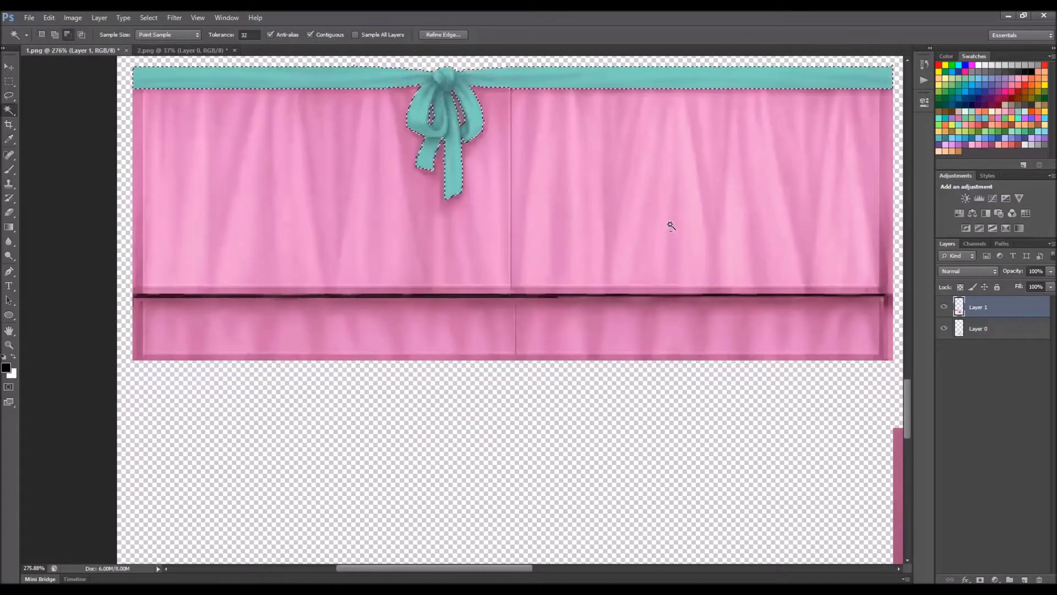
{"action": "scroll", "coordinate": [670, 224], "scroll_direction": "down", "scroll_amount": 3, "text": "alt"}
{"action": "scroll", "coordinate": [671, 224], "scroll_direction": "up", "scroll_amount": 6, "text": "alt"}
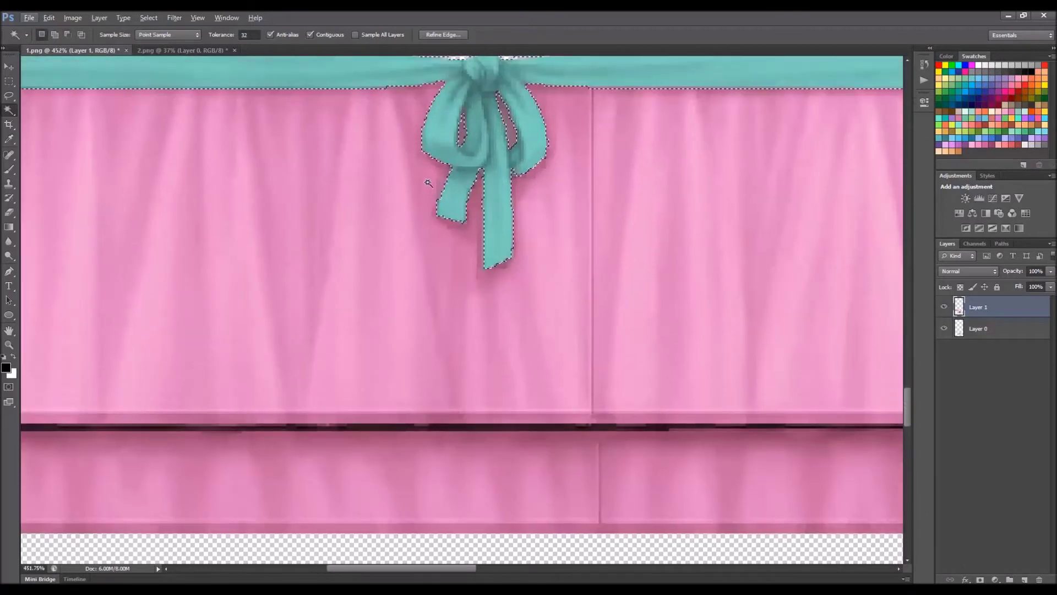
{"action": "scroll", "coordinate": [478, 202], "scroll_direction": "up", "scroll_amount": 1, "text": "alt"}
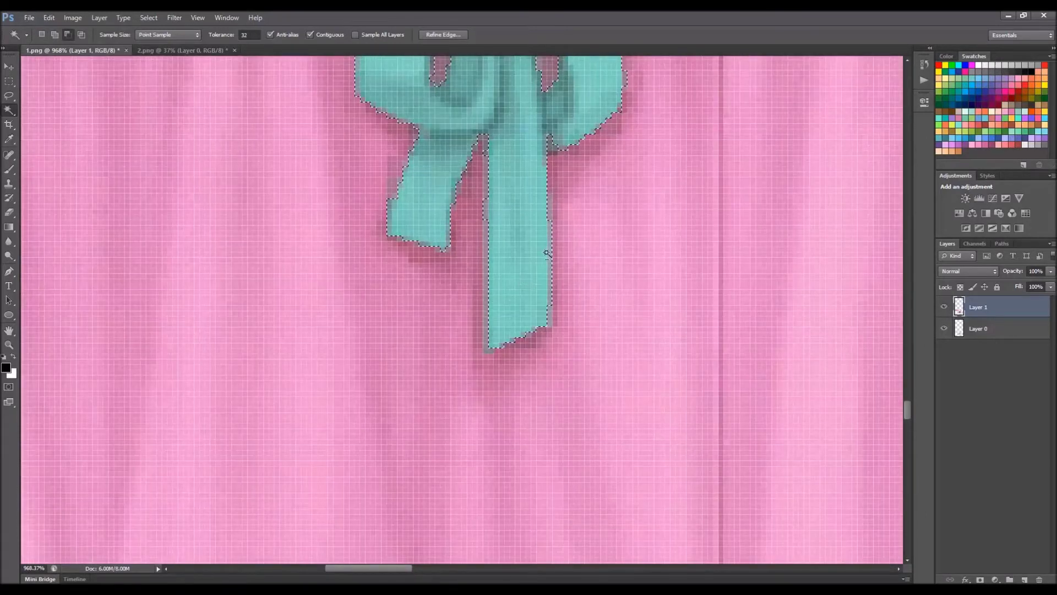
{"action": "scroll", "coordinate": [547, 250], "scroll_direction": "down", "scroll_amount": 4}
{"action": "scroll", "coordinate": [558, 220], "scroll_direction": "up", "scroll_amount": 1}
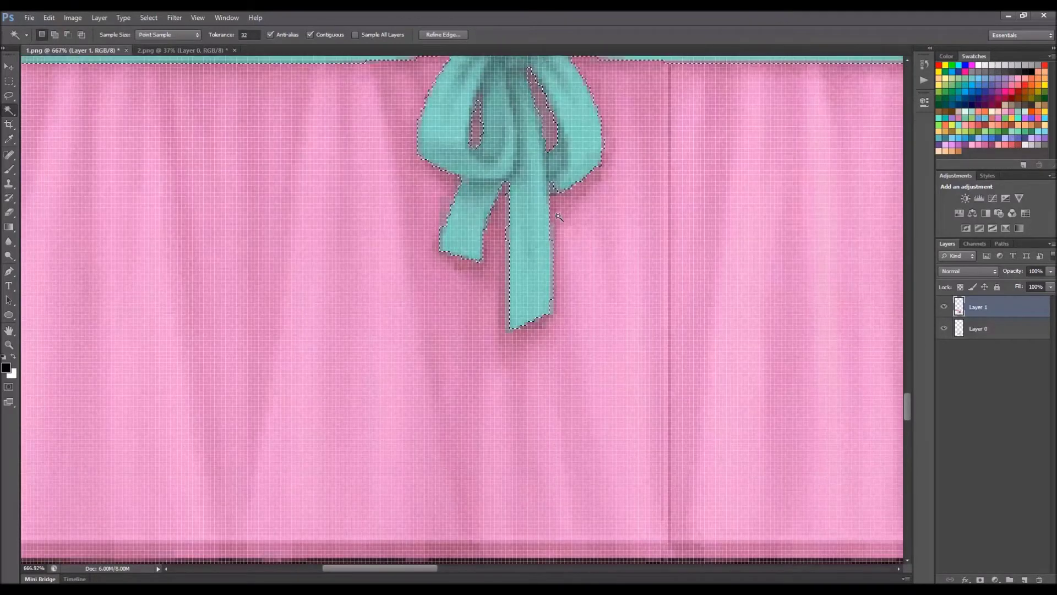
{"action": "scroll", "coordinate": [558, 217], "scroll_direction": "up", "scroll_amount": 2}
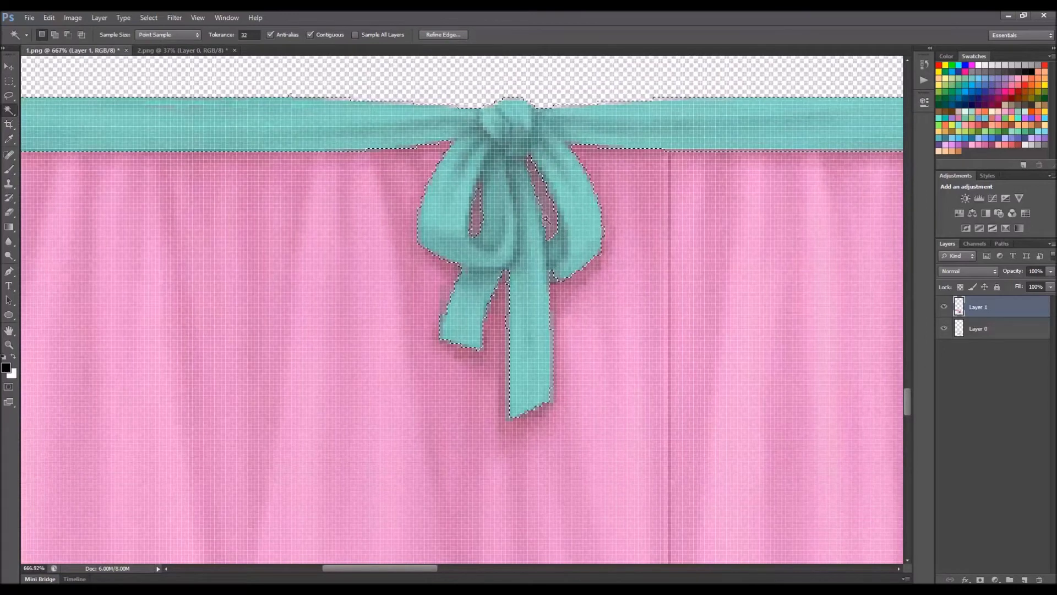
{"action": "scroll", "coordinate": [546, 219], "scroll_direction": "up", "scroll_amount": 3}
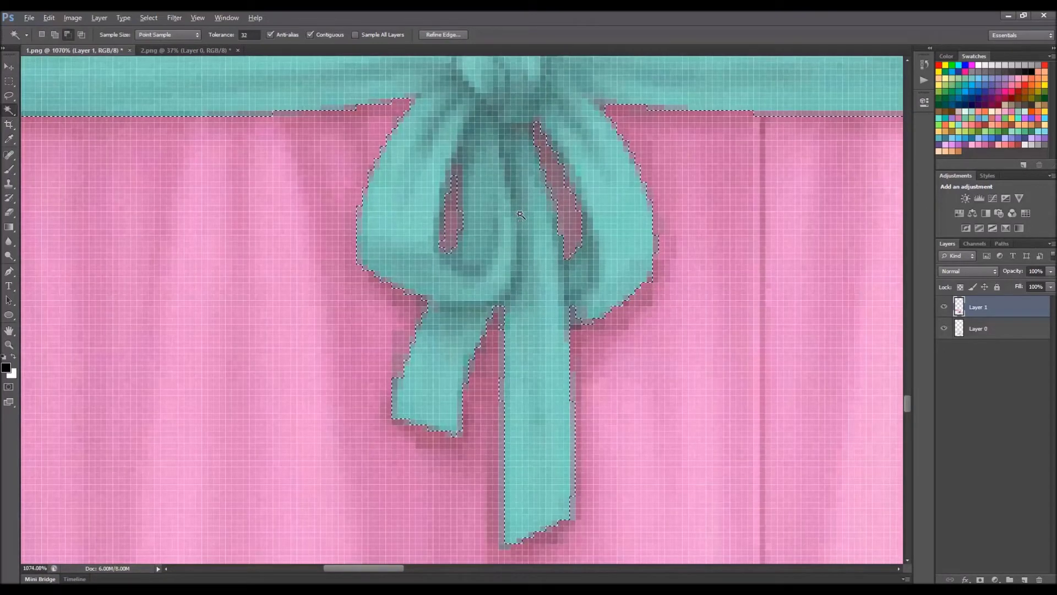
{"action": "scroll", "coordinate": [520, 215], "scroll_direction": "down", "scroll_amount": 2}
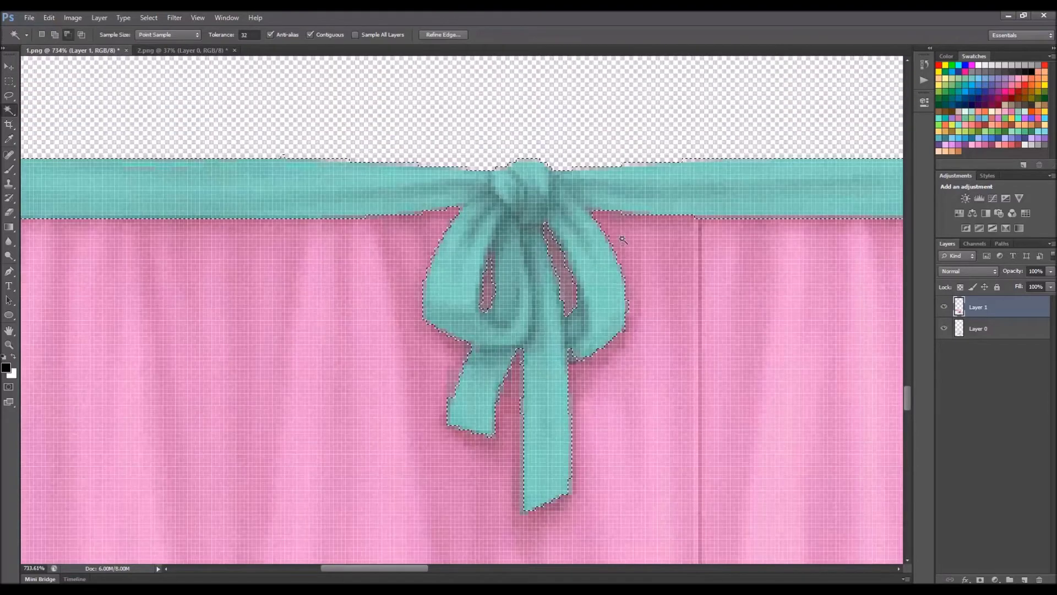
{"action": "scroll", "coordinate": [622, 239], "scroll_direction": "down", "scroll_amount": 2}
{"action": "left_click_drag", "start_coordinate": [408, 567], "coordinate": [522, 569]}
{"action": "scroll", "coordinate": [474, 300], "scroll_direction": "up", "scroll_amount": 2}
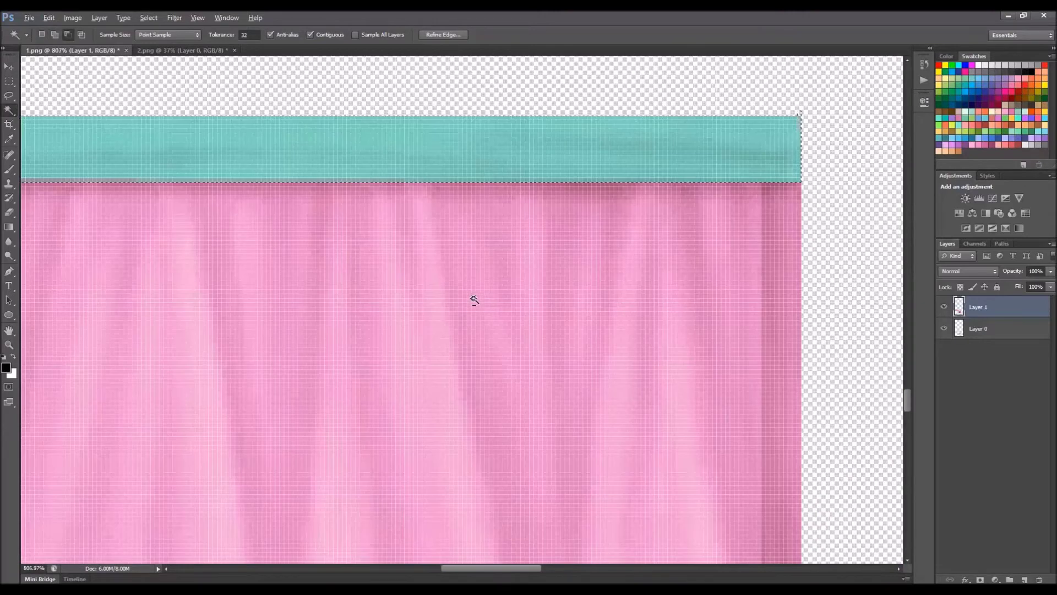
{"action": "scroll", "coordinate": [475, 300], "scroll_direction": "down", "scroll_amount": 2}
{"action": "left_click_drag", "start_coordinate": [510, 570], "coordinate": [425, 569]}
{"action": "scroll", "coordinate": [502, 337], "scroll_direction": "down", "scroll_amount": 4}
{"action": "scroll", "coordinate": [503, 337], "scroll_direction": "up", "scroll_amount": 3}
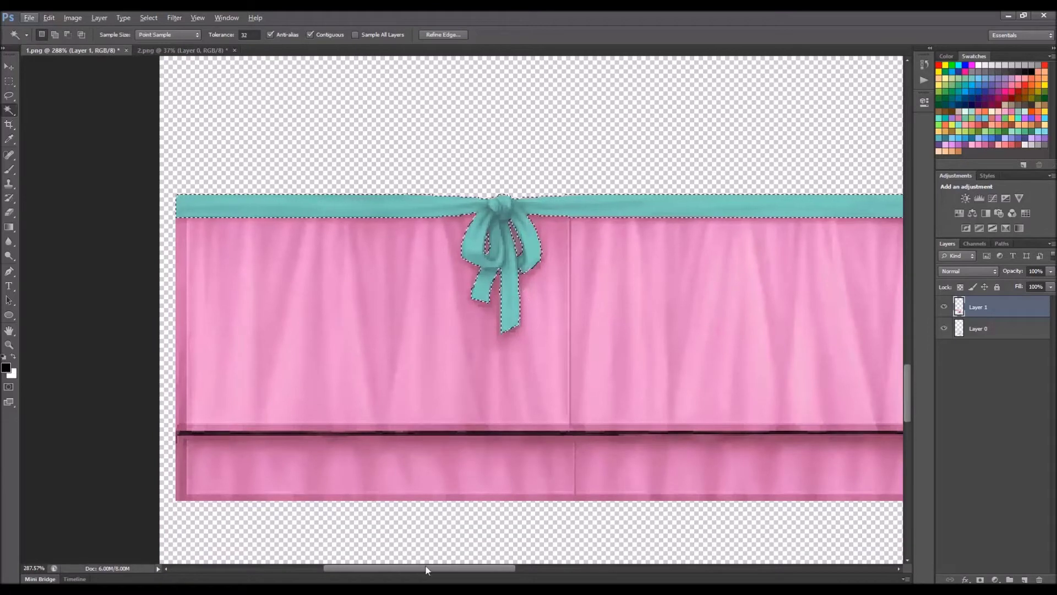
{"action": "left_click_drag", "start_coordinate": [425, 567], "coordinate": [445, 567]}
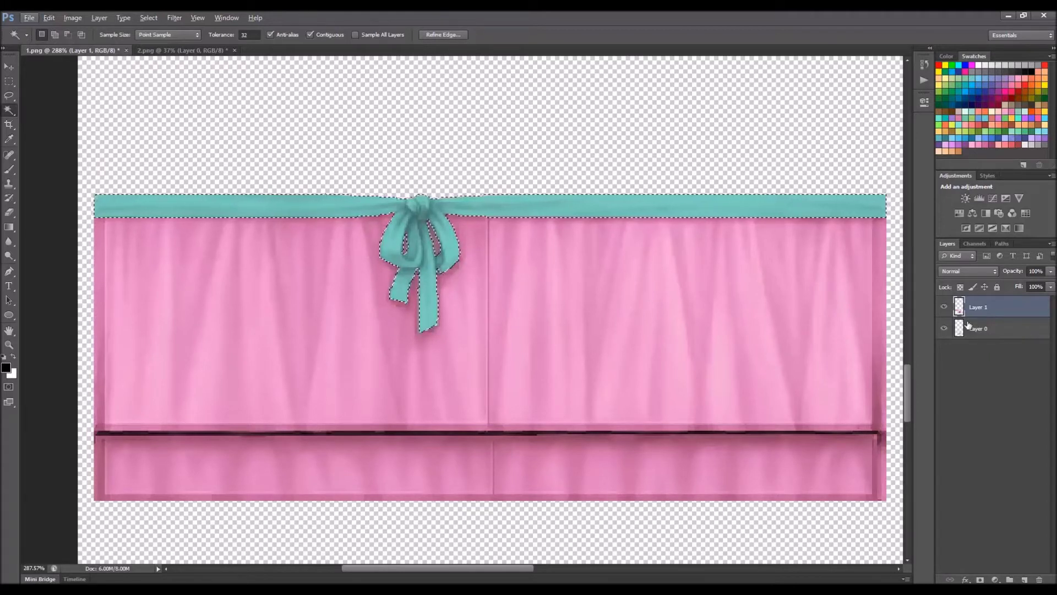
{"action": "left_click", "coordinate": [944, 306]}
- Copy the ribbon selection from Layer 0 onto a new layer named Belt
{"action": "left_click", "coordinate": [983, 329]}
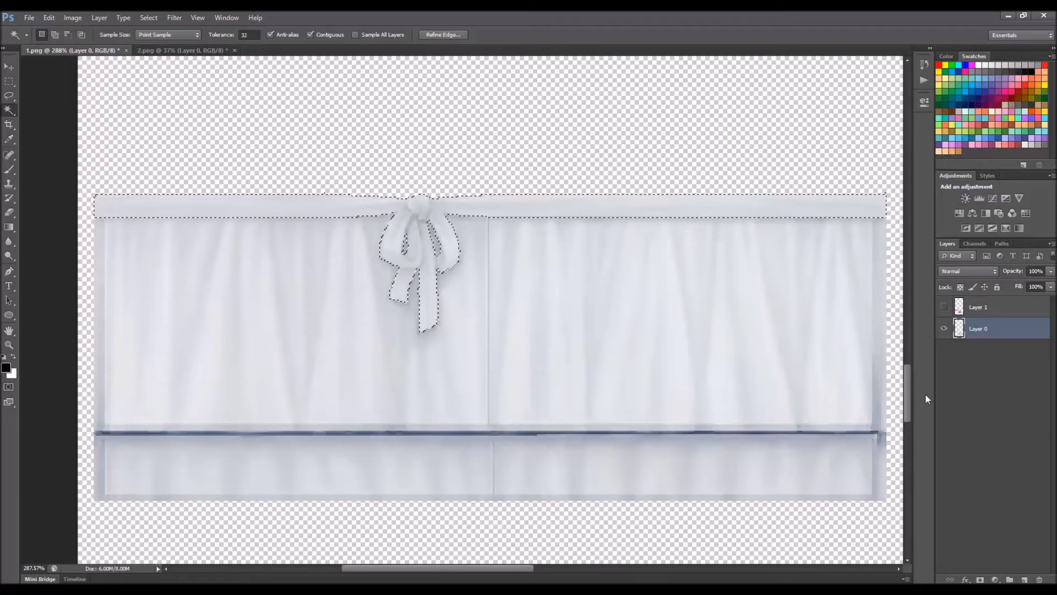
{"action": "key", "text": "ctrl+j"}
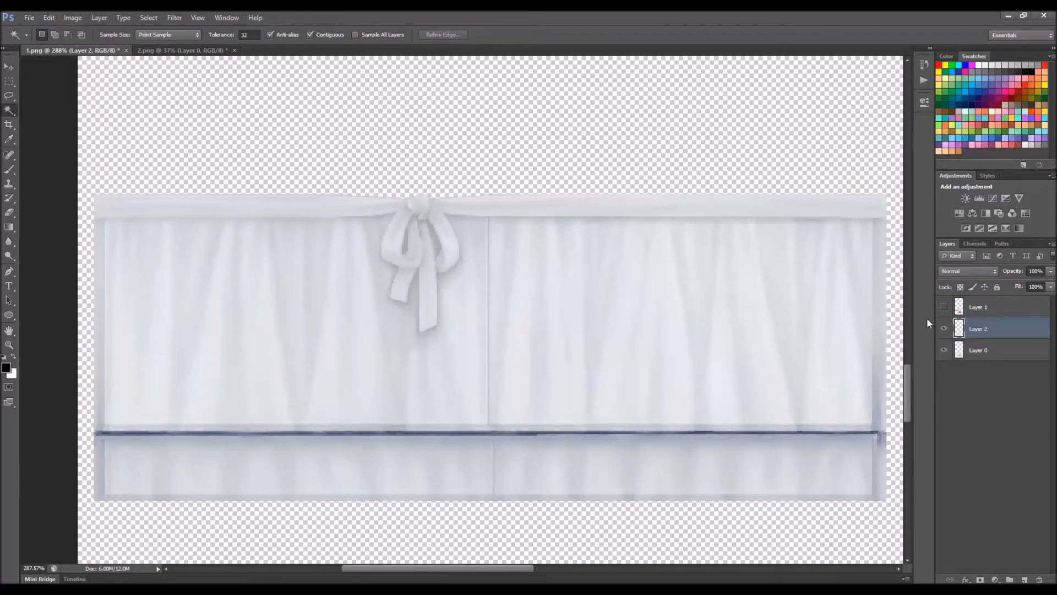
{"action": "double_click", "coordinate": [983, 328]}
{"action": "type", "text": "Belt"}
{"action": "key", "text": "Return"}
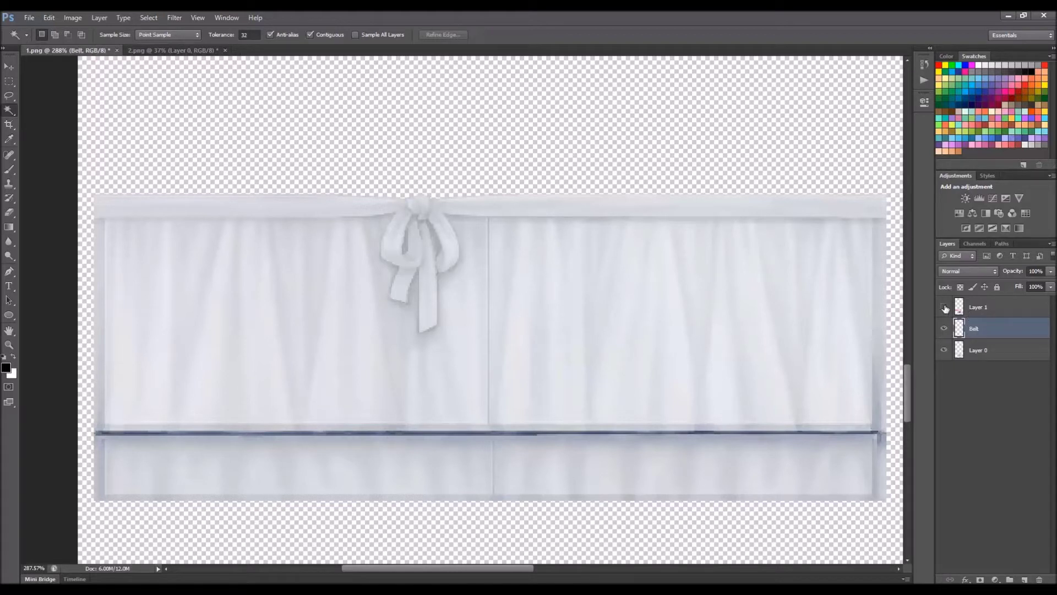
- Rename Layer 1 to Contrast and Layer 0 to Skirt Base
{"action": "double_click", "coordinate": [979, 307]}
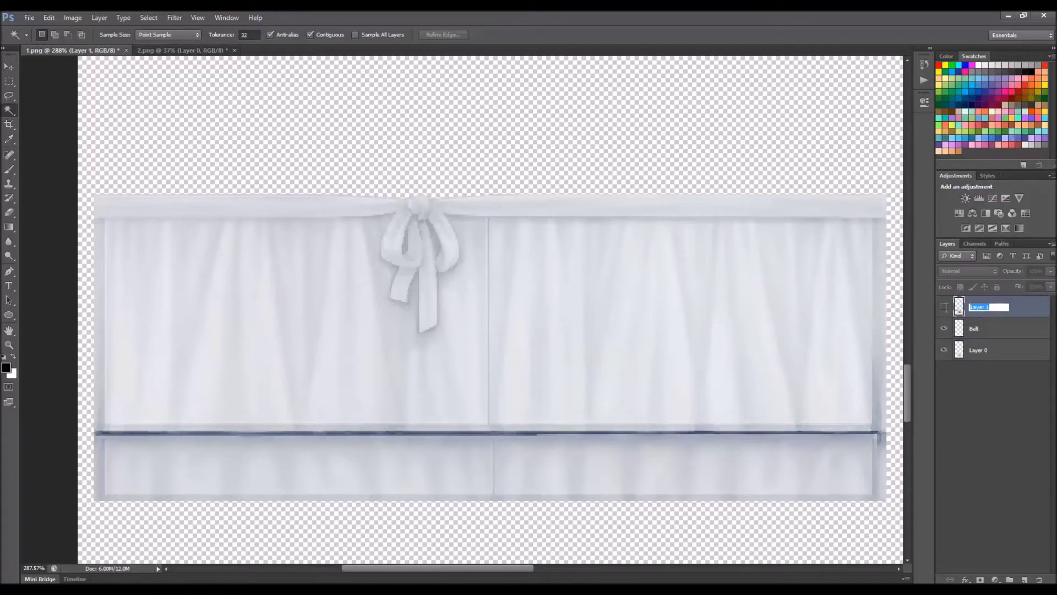
{"action": "type", "text": "Contrast"}
{"action": "key", "text": "Return"}
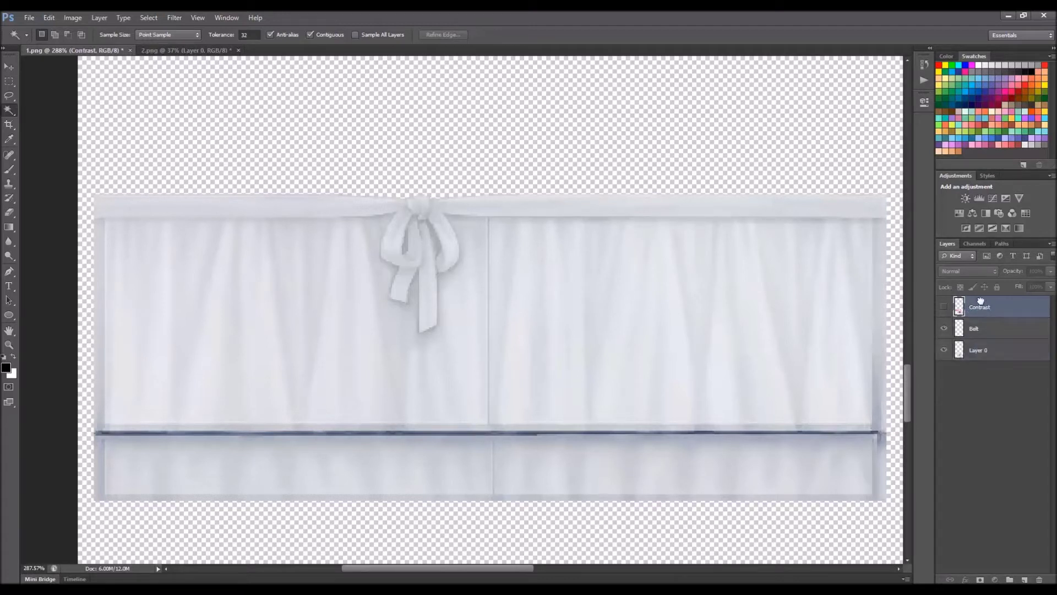
{"action": "left_click", "coordinate": [984, 350]}
{"action": "double_click", "coordinate": [986, 350]}
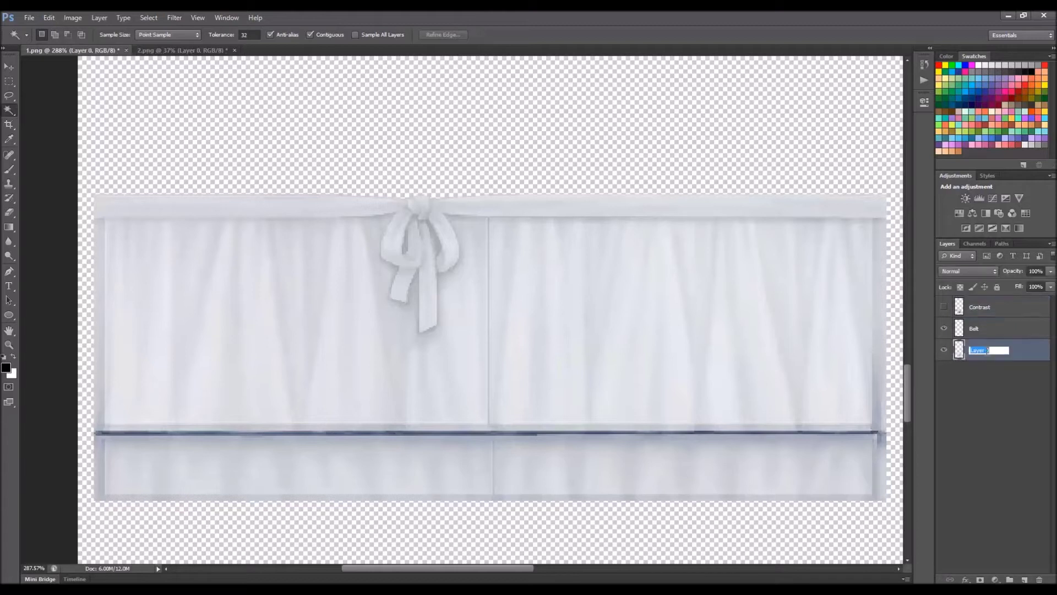
{"action": "type", "text": "Skirt Base"}
{"action": "key", "text": "Return"}
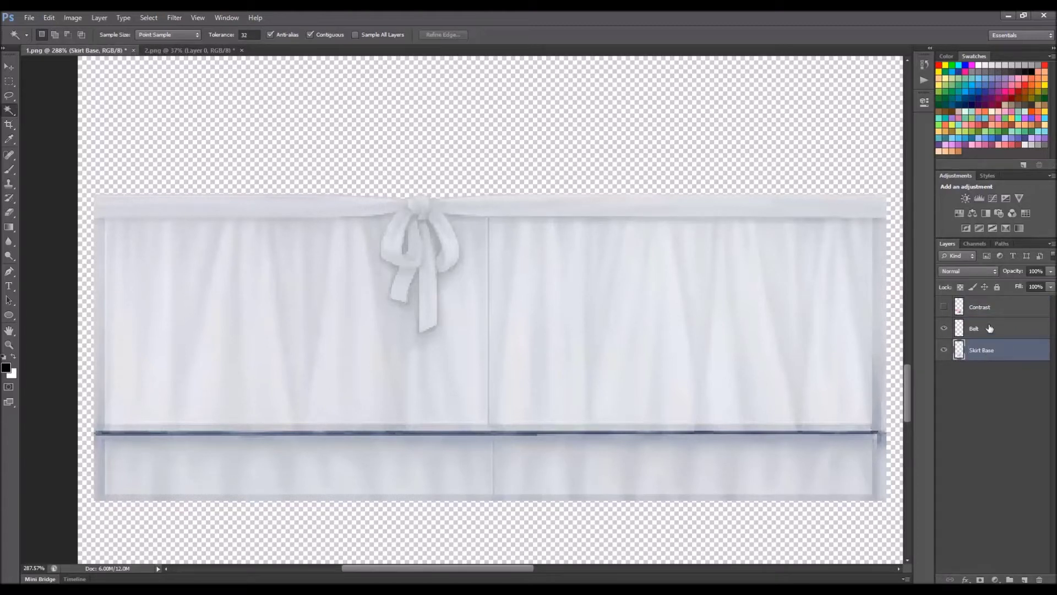
{"action": "left_click", "coordinate": [990, 328]}
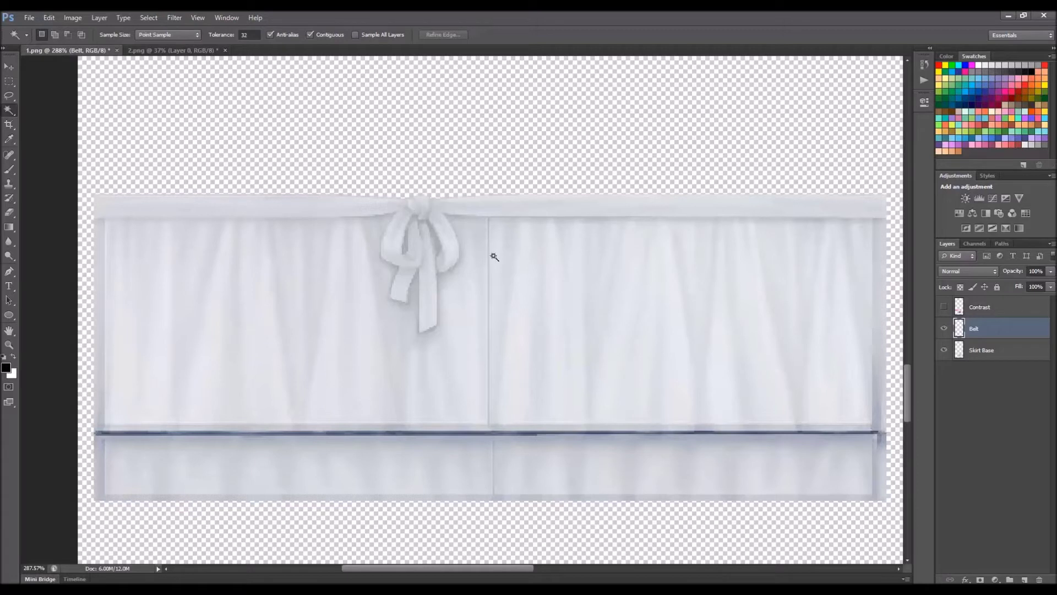
{"action": "left_click", "coordinate": [968, 356]}
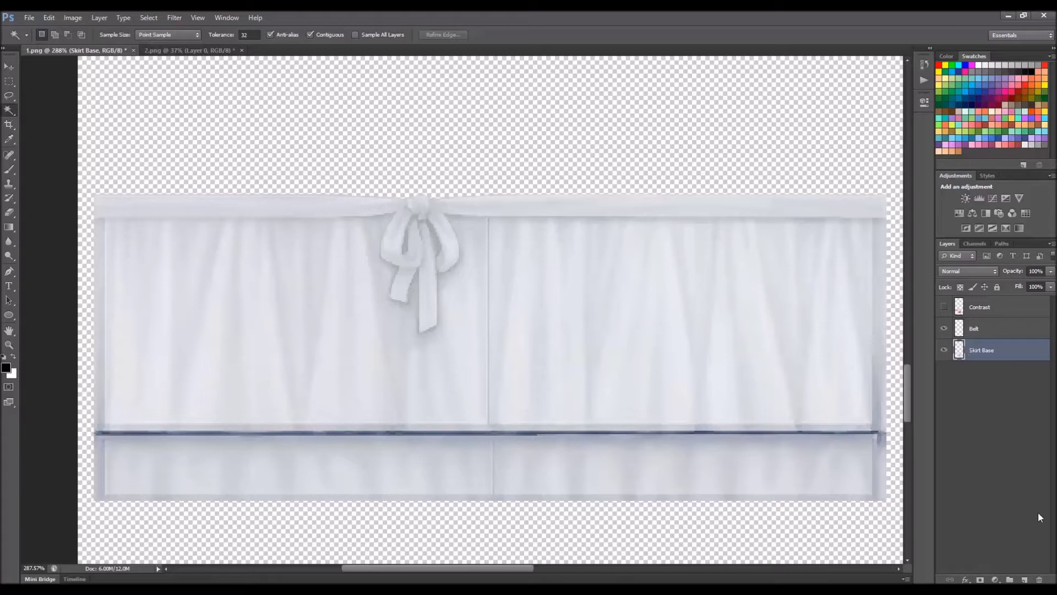
- Add a new layer named Pattern above Skirt Base and clip it to Skirt Base
{"action": "left_click", "coordinate": [1025, 579]}
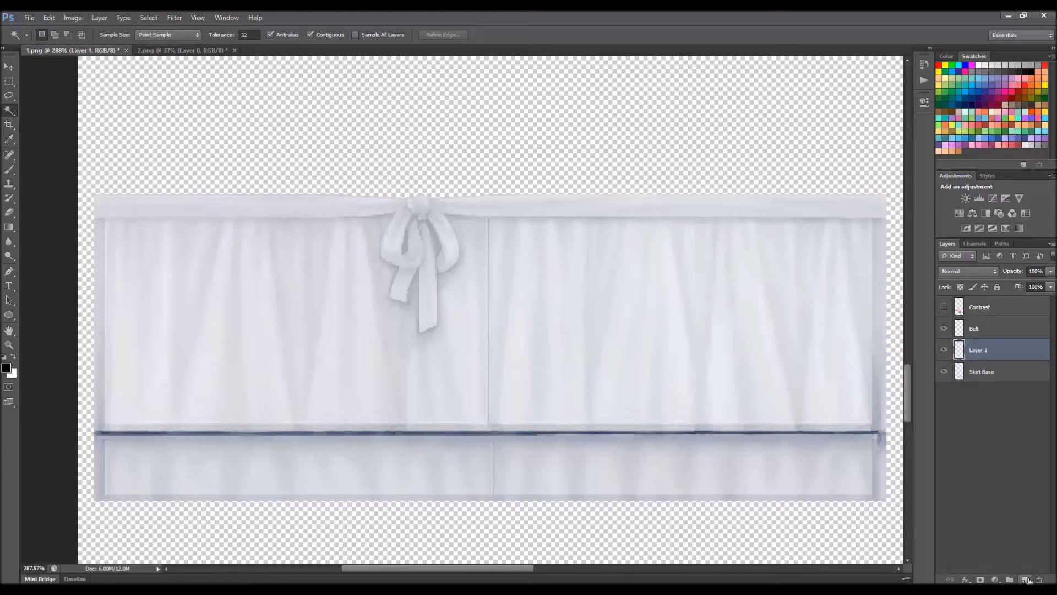
{"action": "double_click", "coordinate": [979, 350]}
{"action": "type", "text": "Pattern"}
{"action": "key", "text": "Return"}
{"action": "key", "text": "ctrl+alt+g"}
- Fill the Pattern layer with white
{"action": "right_click", "coordinate": [986, 348]}
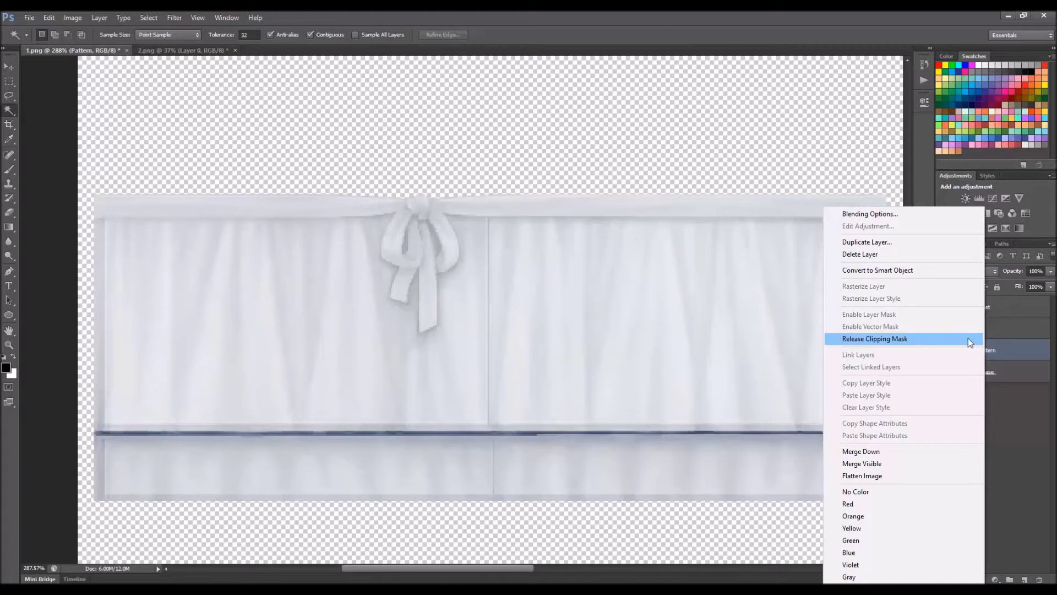
{"action": "left_click", "coordinate": [1039, 413]}
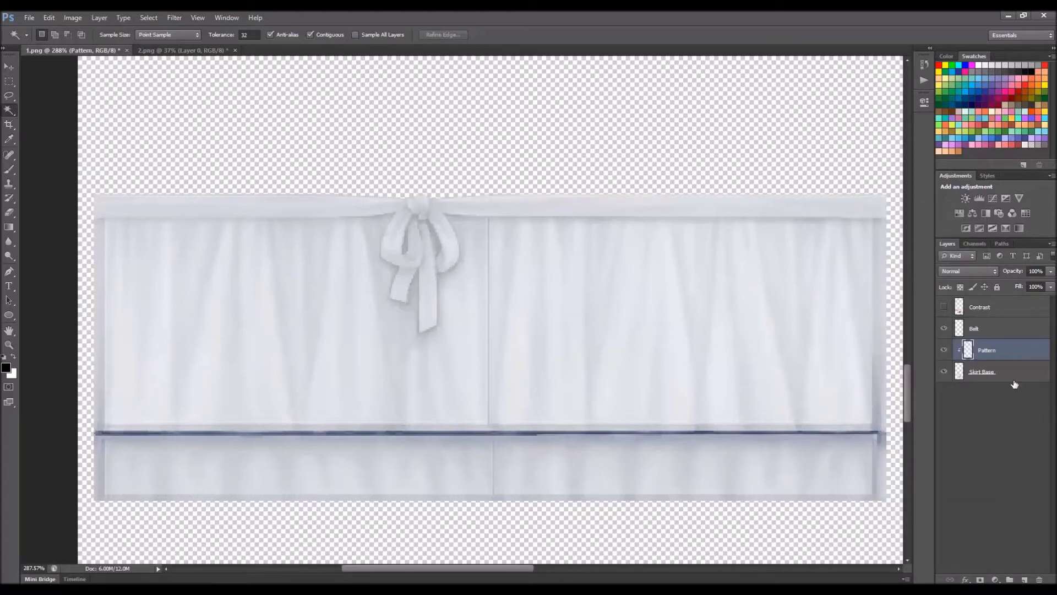
{"action": "right_click", "coordinate": [999, 348]}
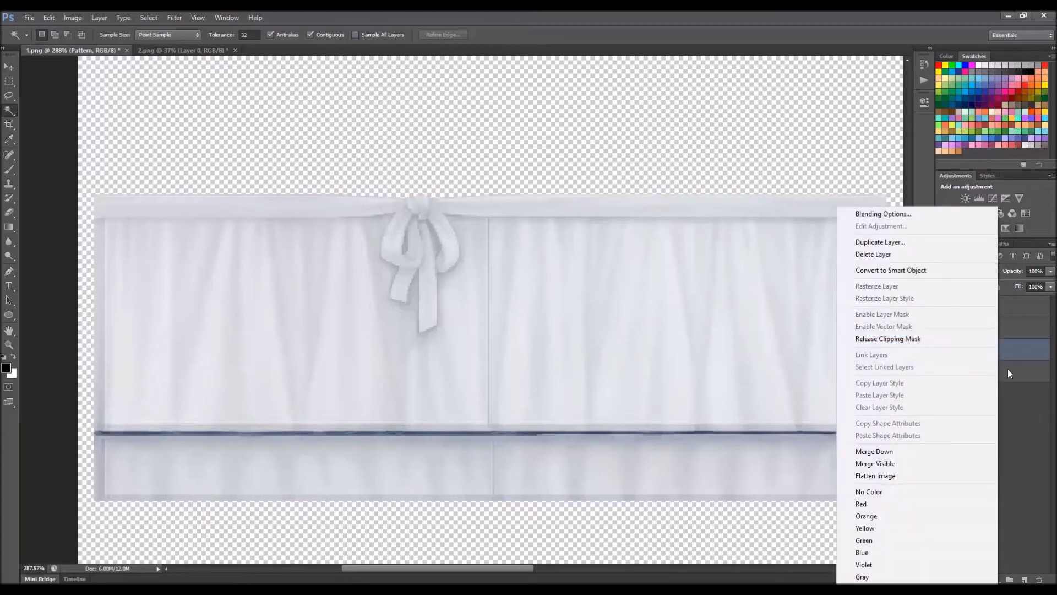
{"action": "left_click", "coordinate": [1024, 444]}
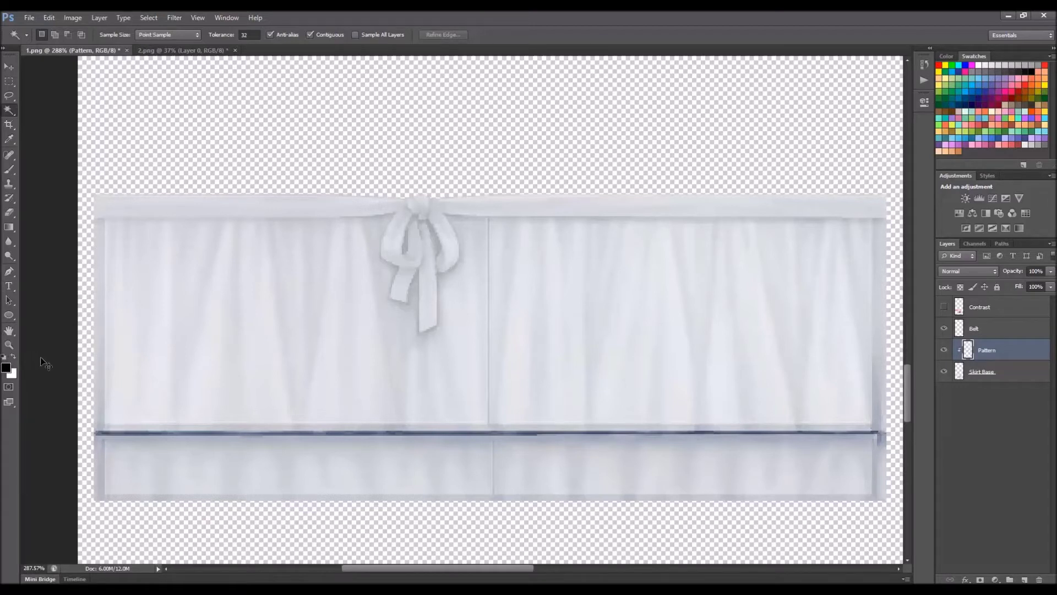
{"action": "key", "text": "ctrl+BackSpace"}
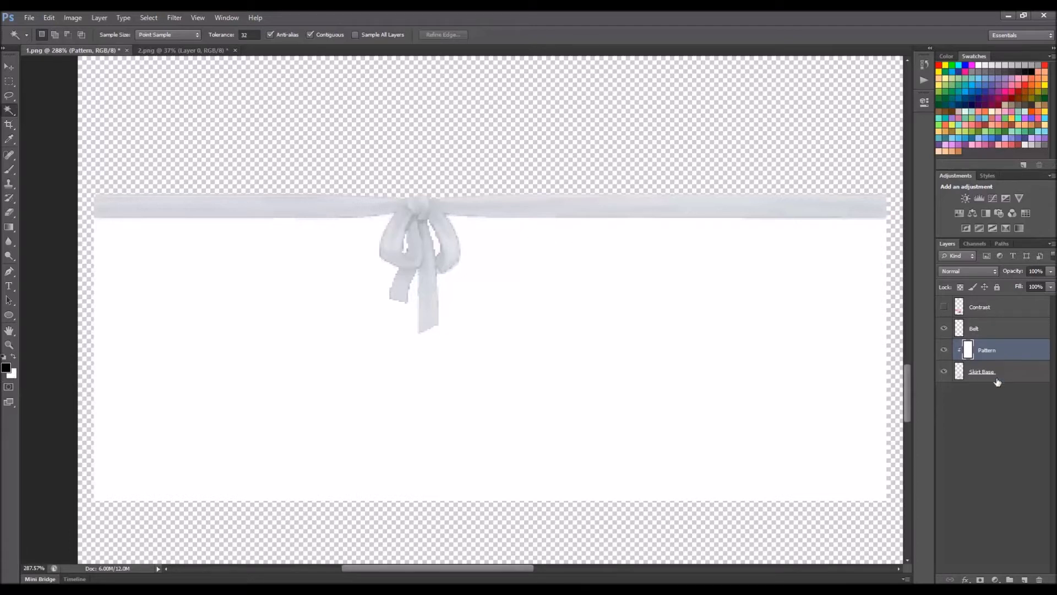
- Set the Pattern layer's blend mode to Multiply and open its Layer Style settings
{"action": "left_click", "coordinate": [981, 271]}
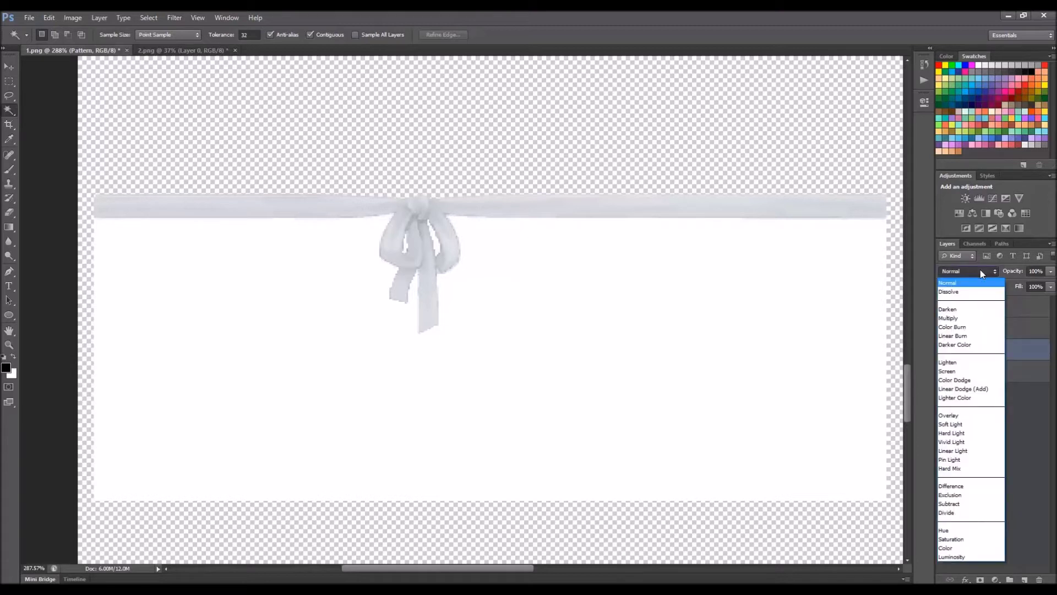
{"action": "left_click", "coordinate": [957, 318]}
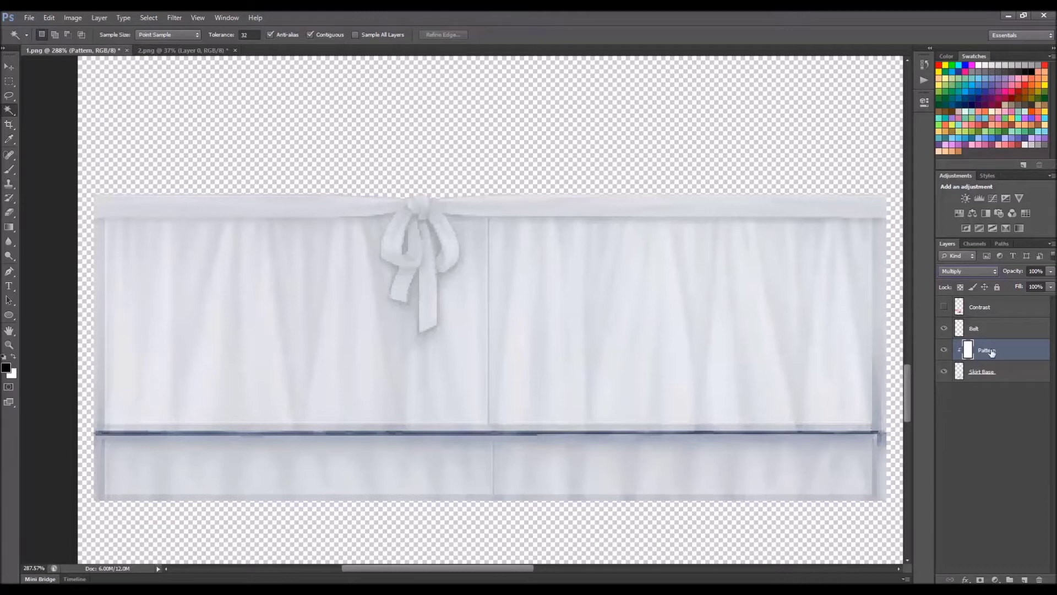
{"action": "double_click", "coordinate": [973, 353]}
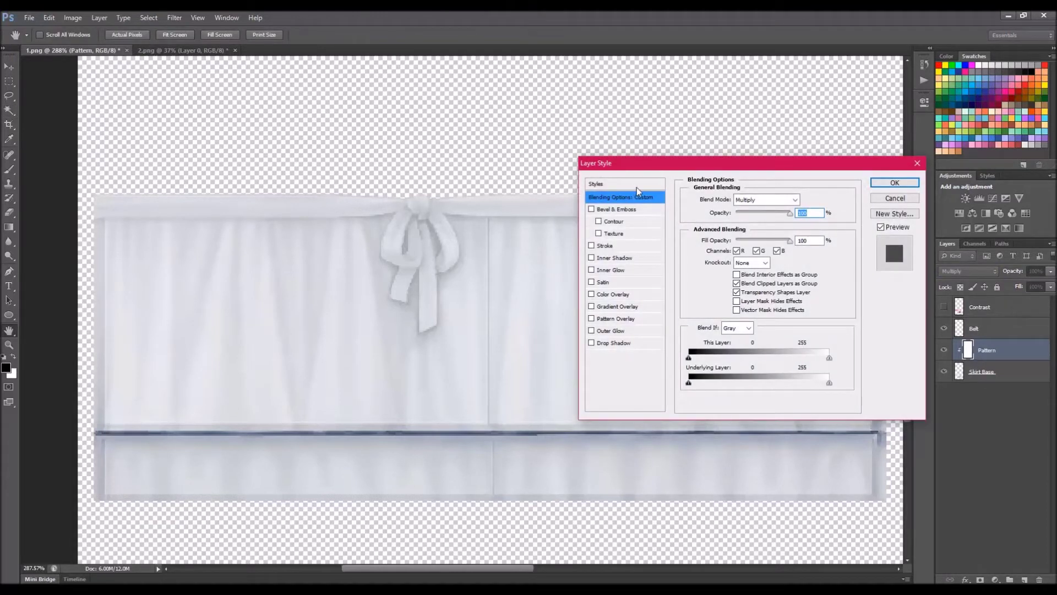
- Turn on a Pattern Overlay with the grey floral pattern and bring up the pattern set menu
{"action": "left_click", "coordinate": [628, 319]}
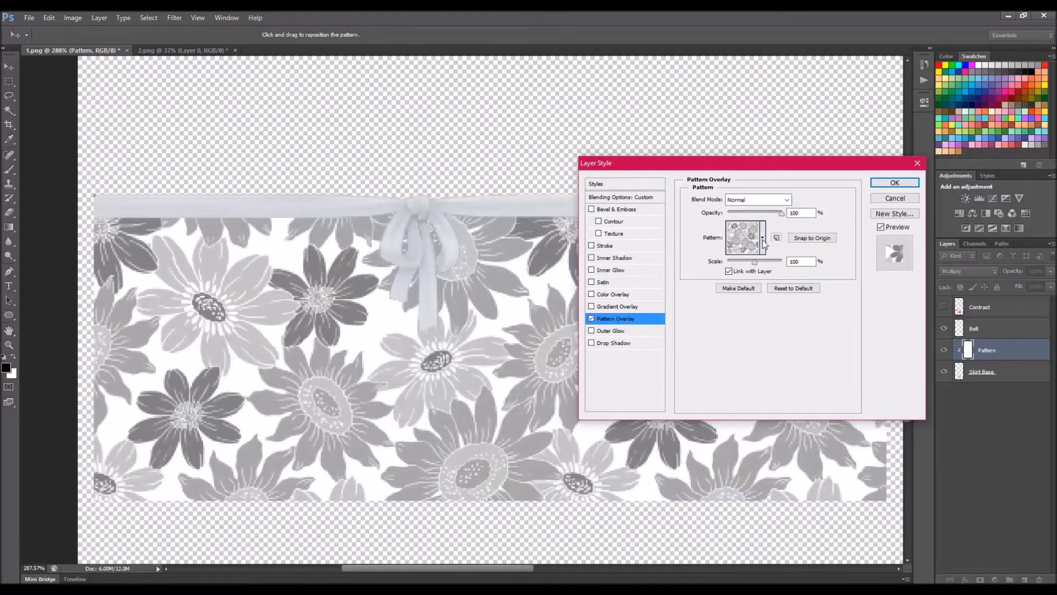
{"action": "left_click", "coordinate": [763, 241]}
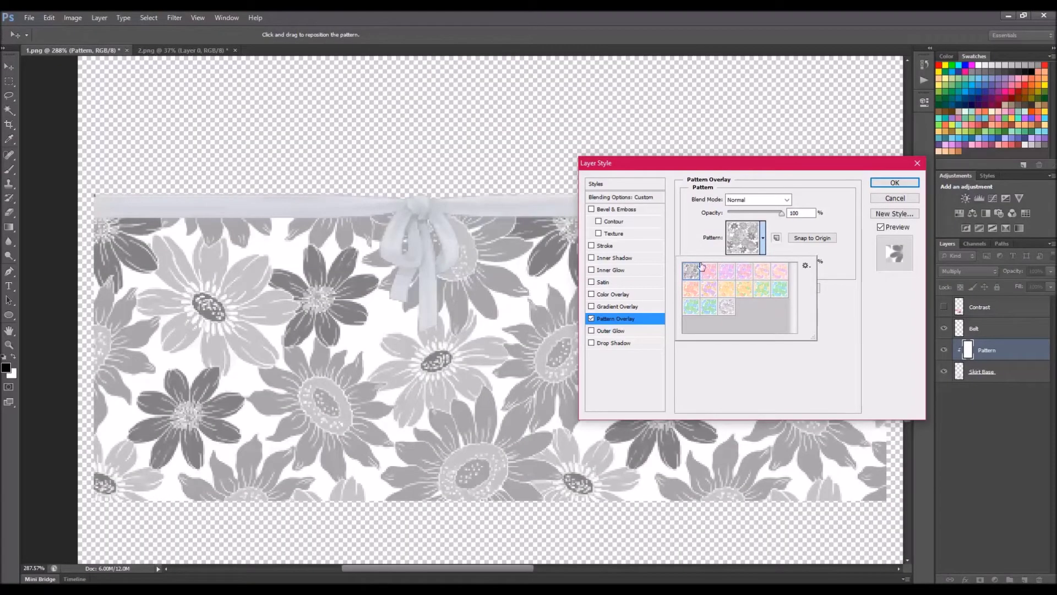
{"action": "left_click", "coordinate": [765, 240]}
{"action": "left_click", "coordinate": [766, 242]}
{"action": "left_click", "coordinate": [808, 267]}
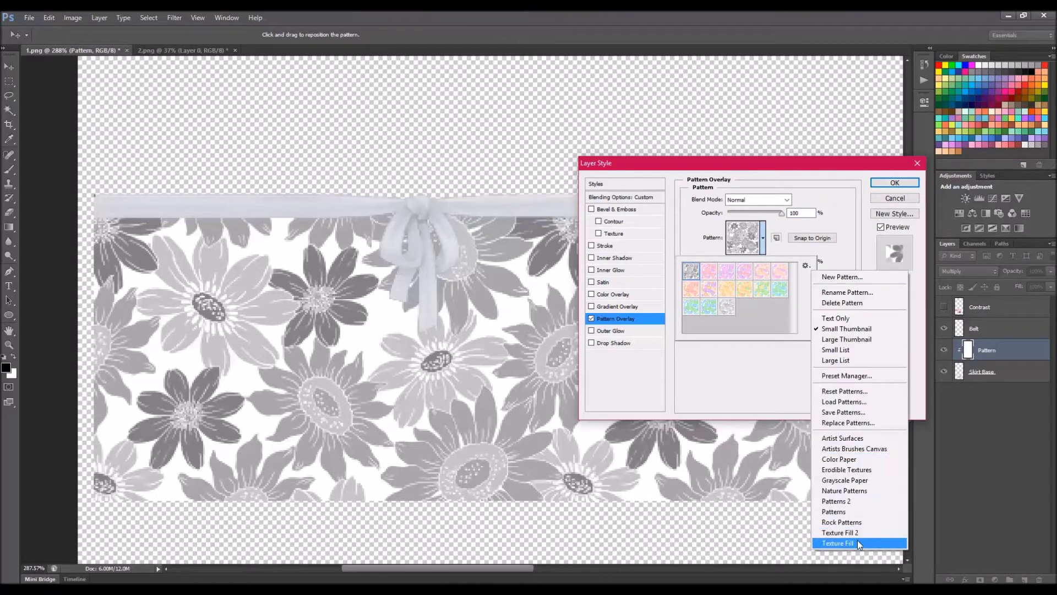
- Replace the pattern set with Patterns, then load FrolickingGnomes-BPRFlorals.pat into the picker
{"action": "left_click", "coordinate": [856, 511]}
{"action": "left_click", "coordinate": [487, 231]}
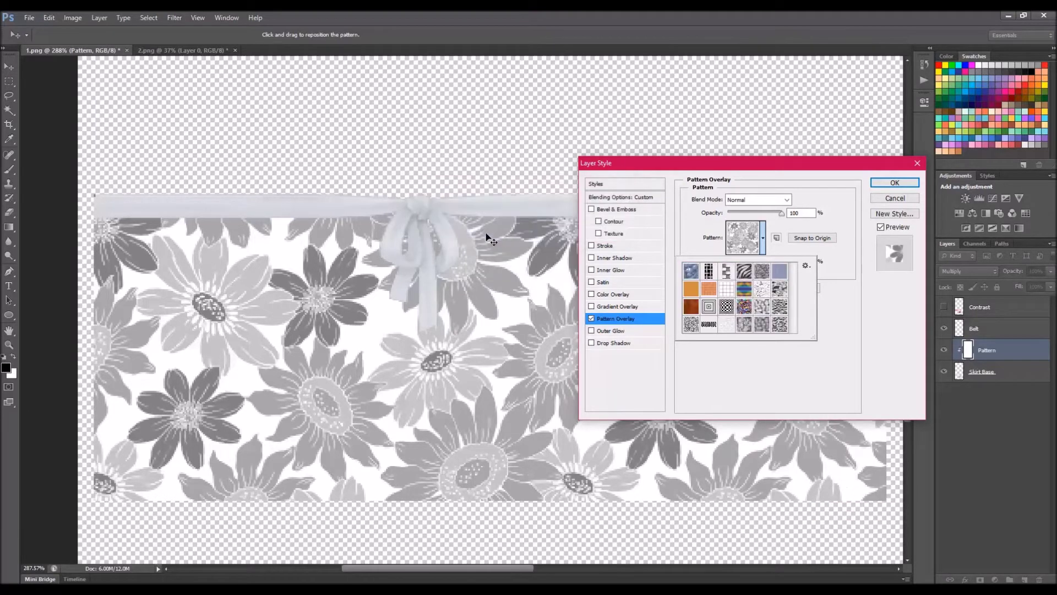
{"action": "left_click", "coordinate": [807, 266]}
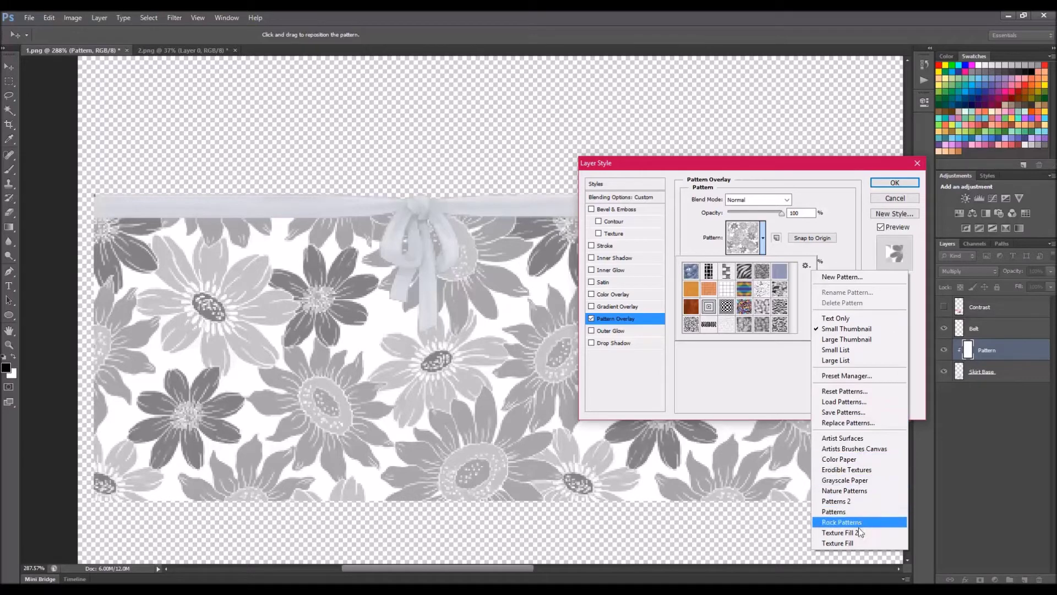
{"action": "left_click", "coordinate": [851, 406]}
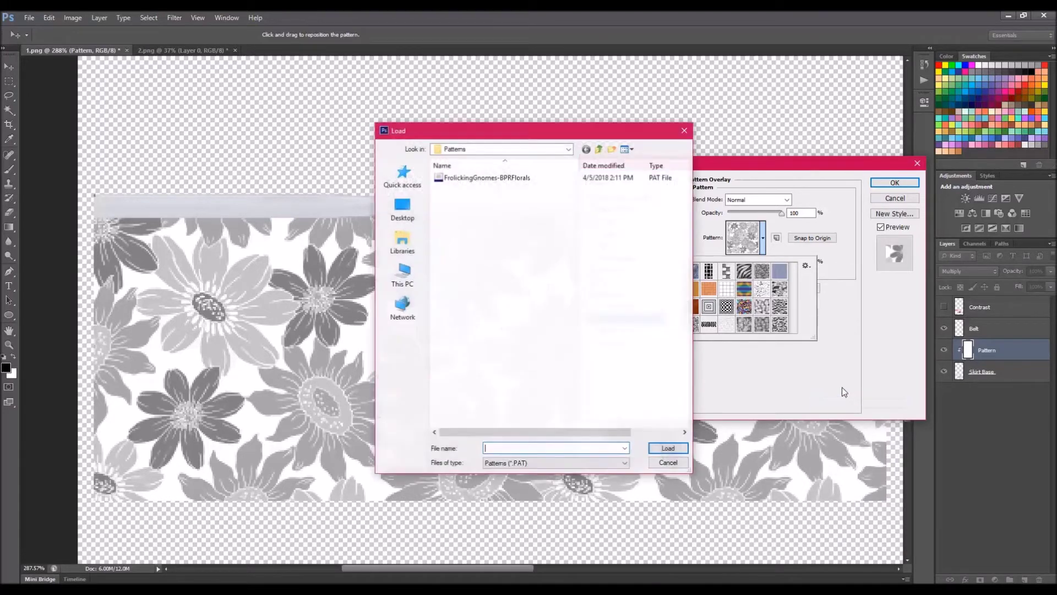
{"action": "left_click", "coordinate": [515, 178]}
{"action": "left_click", "coordinate": [669, 448]}
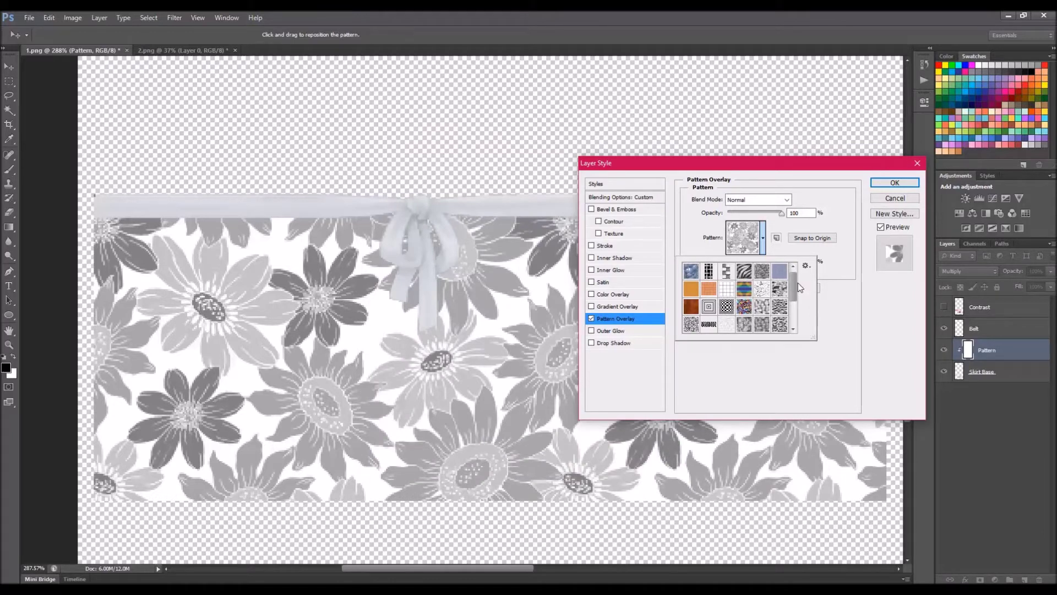
{"action": "left_click_drag", "start_coordinate": [793, 284], "coordinate": [794, 322]}
{"action": "left_click", "coordinate": [806, 266]}
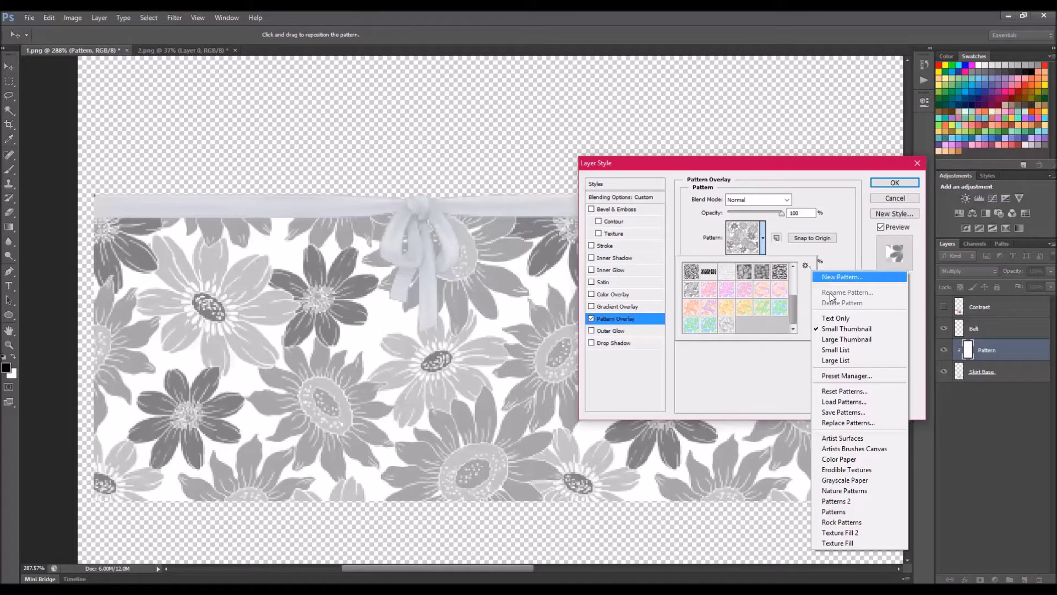
- Preview the ringed-flower and pastel floral patterns on the skirt, settling on the grey floral one
{"action": "left_click", "coordinate": [773, 352]}
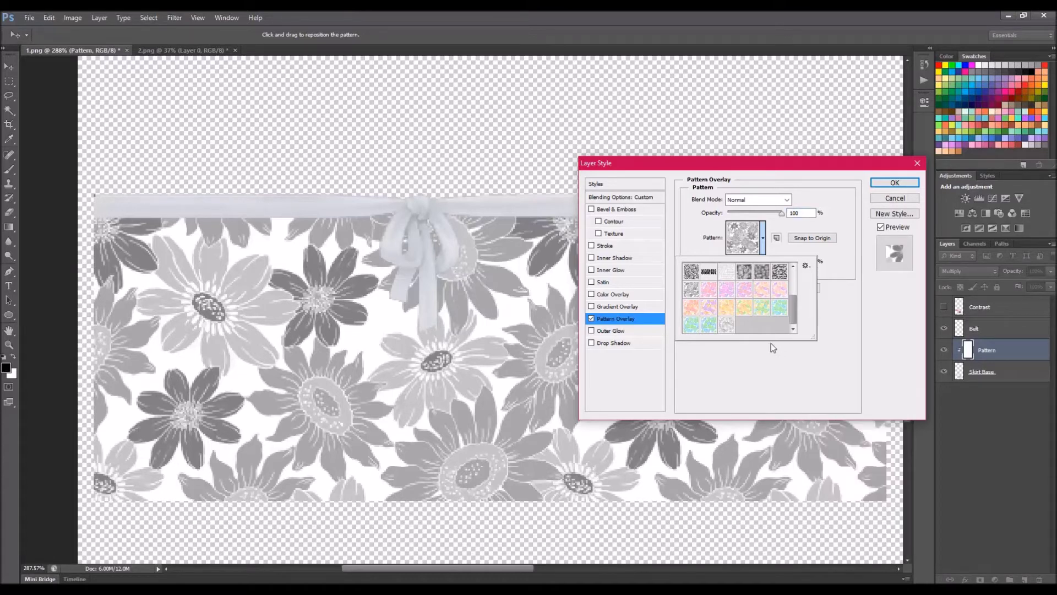
{"action": "left_click", "coordinate": [694, 291]}
{"action": "left_click", "coordinate": [728, 325]}
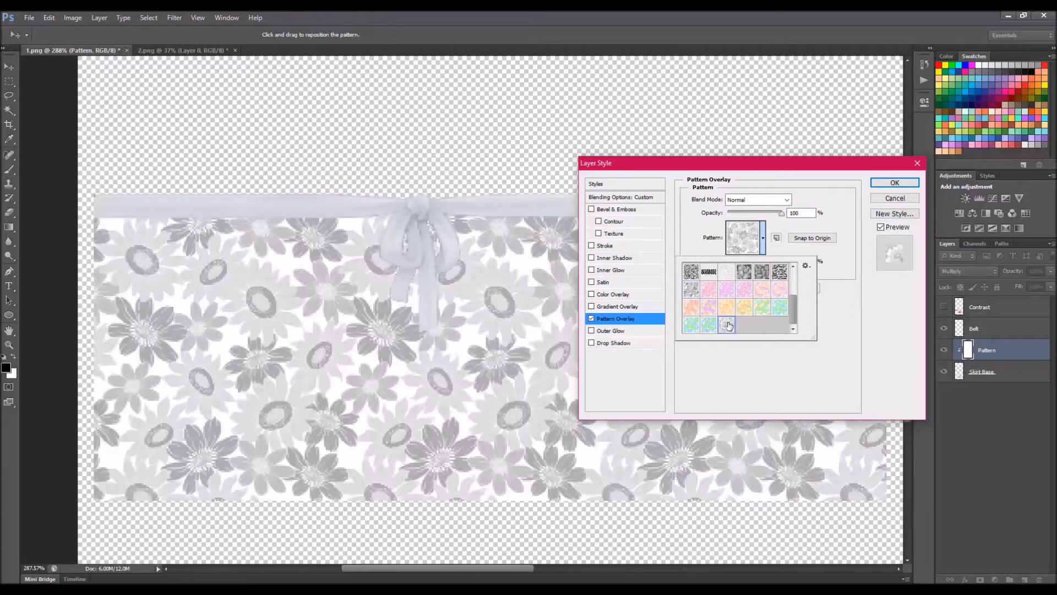
{"action": "left_click", "coordinate": [692, 292]}
{"action": "left_click", "coordinate": [727, 325]}
{"action": "left_click", "coordinate": [712, 294]}
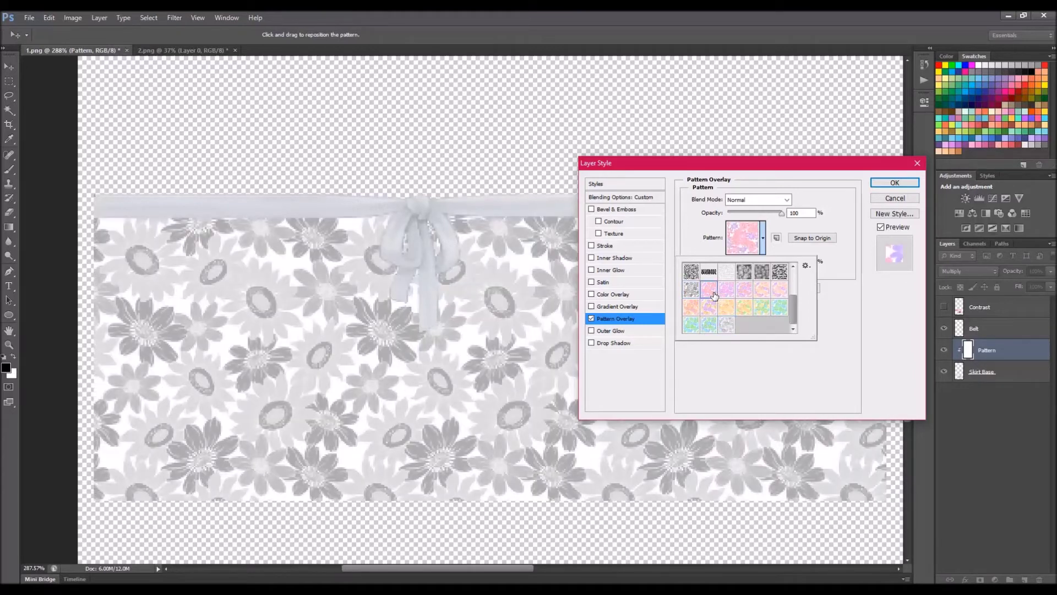
{"action": "left_click", "coordinate": [730, 294]}
{"action": "left_click", "coordinate": [745, 295]}
{"action": "left_click", "coordinate": [762, 295]}
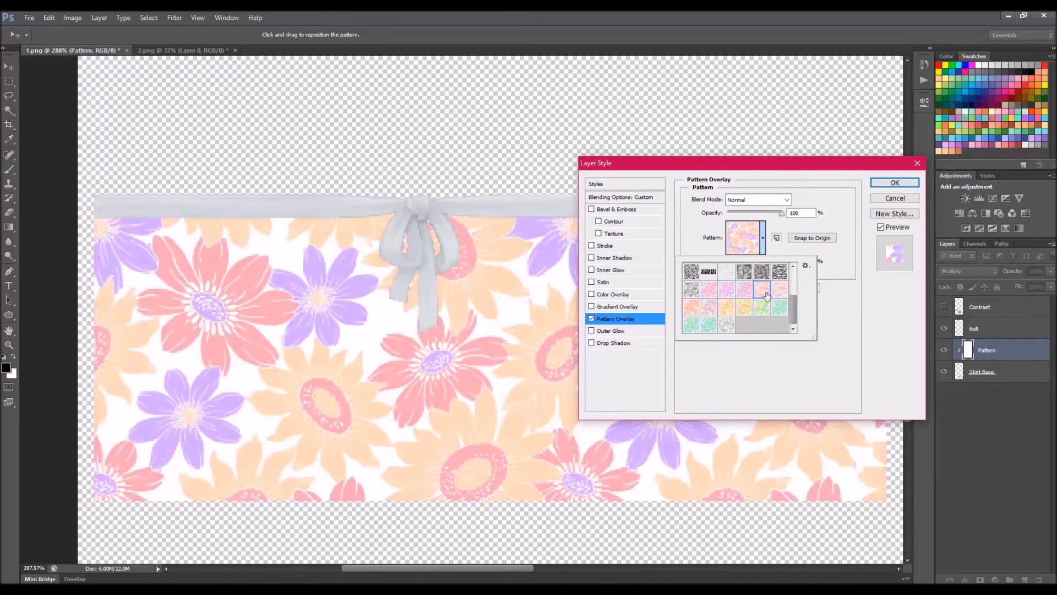
{"action": "left_click", "coordinate": [774, 296]}
{"action": "left_click", "coordinate": [779, 307]}
{"action": "left_click", "coordinate": [762, 306]}
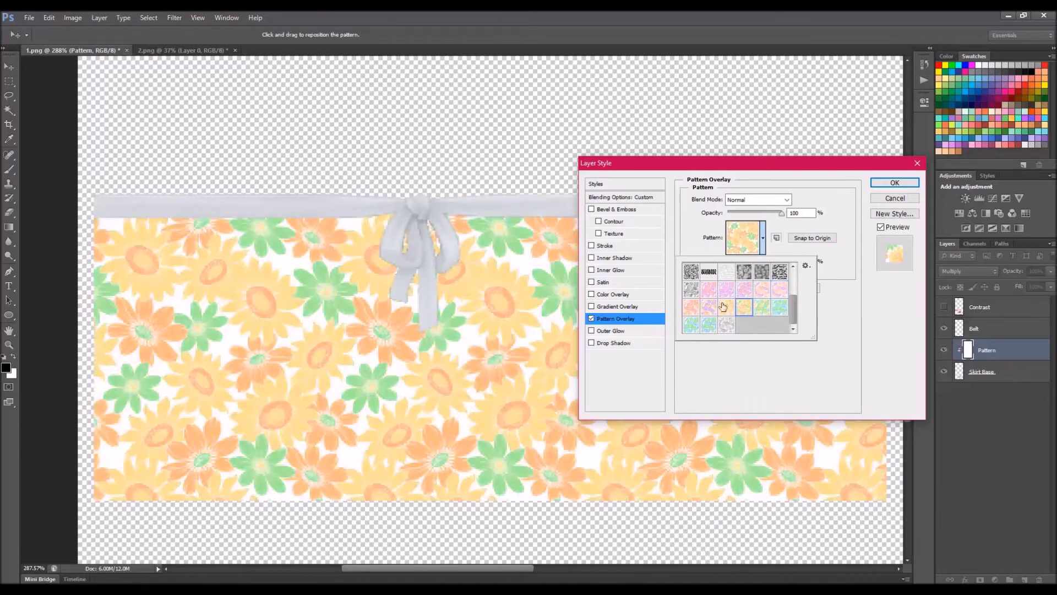
{"action": "left_click", "coordinate": [726, 307]}
{"action": "left_click", "coordinate": [710, 325]}
{"action": "left_click", "coordinate": [708, 310]}
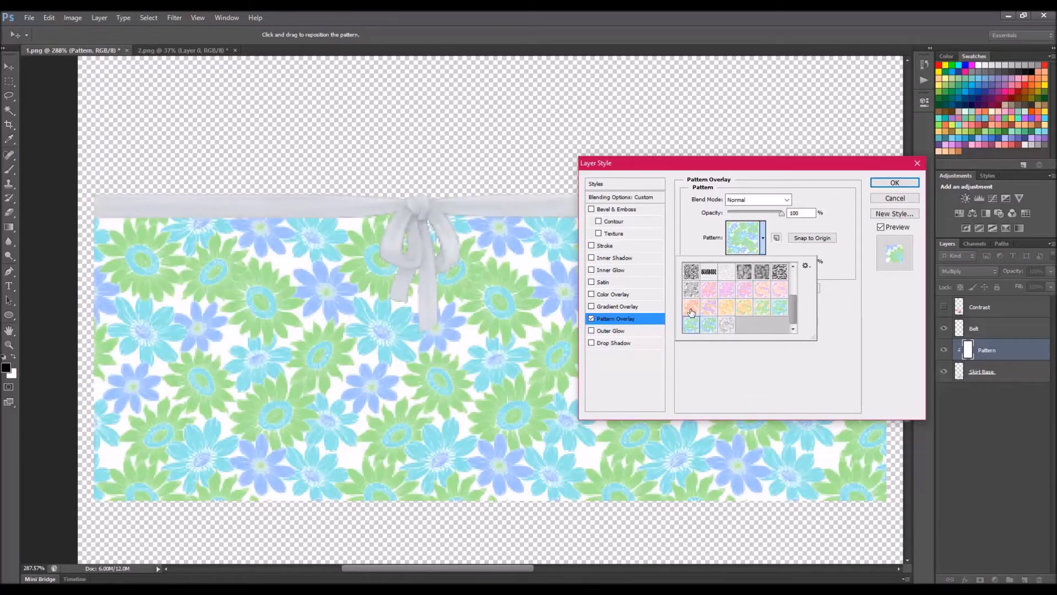
{"action": "left_click", "coordinate": [693, 296]}
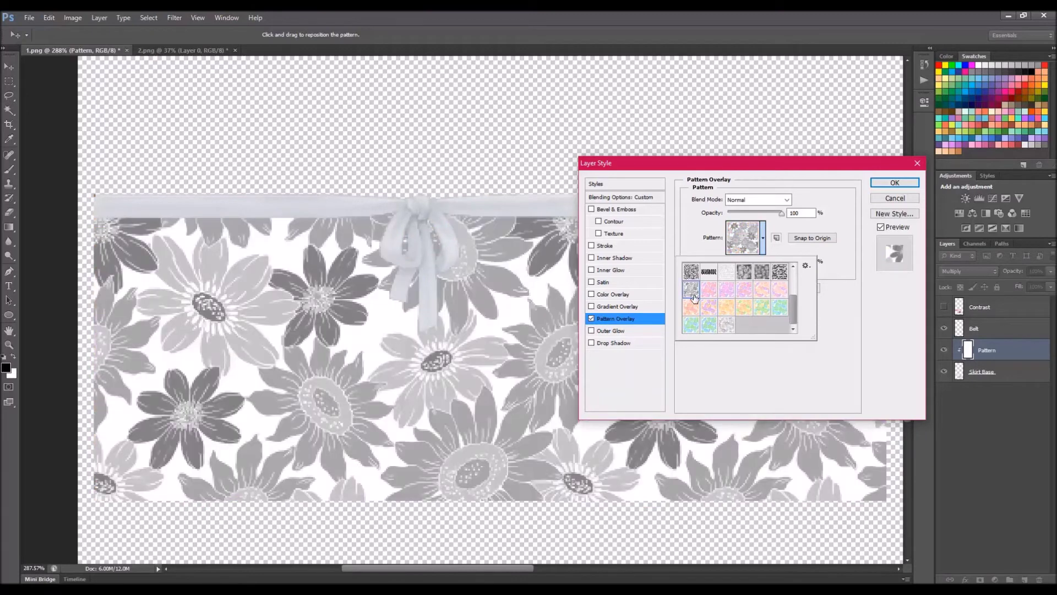
{"action": "left_click", "coordinate": [854, 310]}
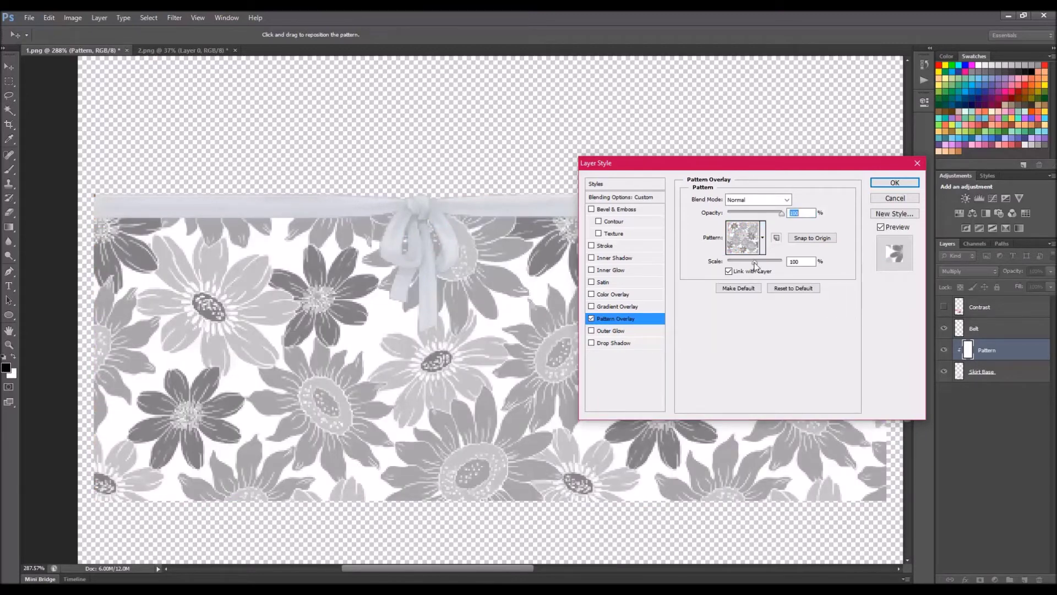
- Scale the pattern overlay to 51% and set its blend mode to Multiply
{"action": "left_click_drag", "start_coordinate": [754, 265], "coordinate": [743, 264]}
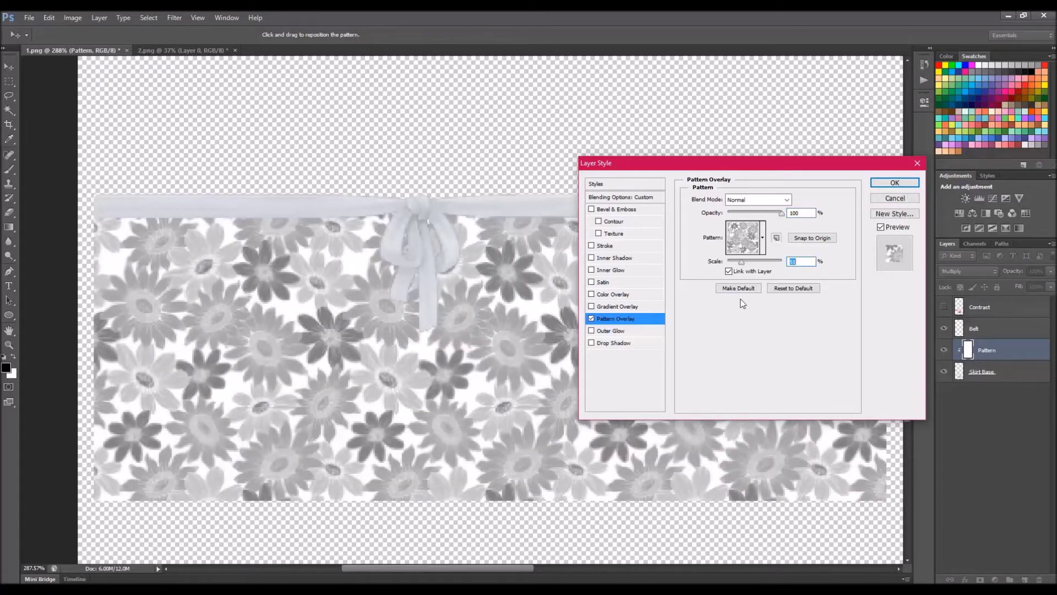
{"action": "left_click_drag", "start_coordinate": [744, 266], "coordinate": [740, 265]}
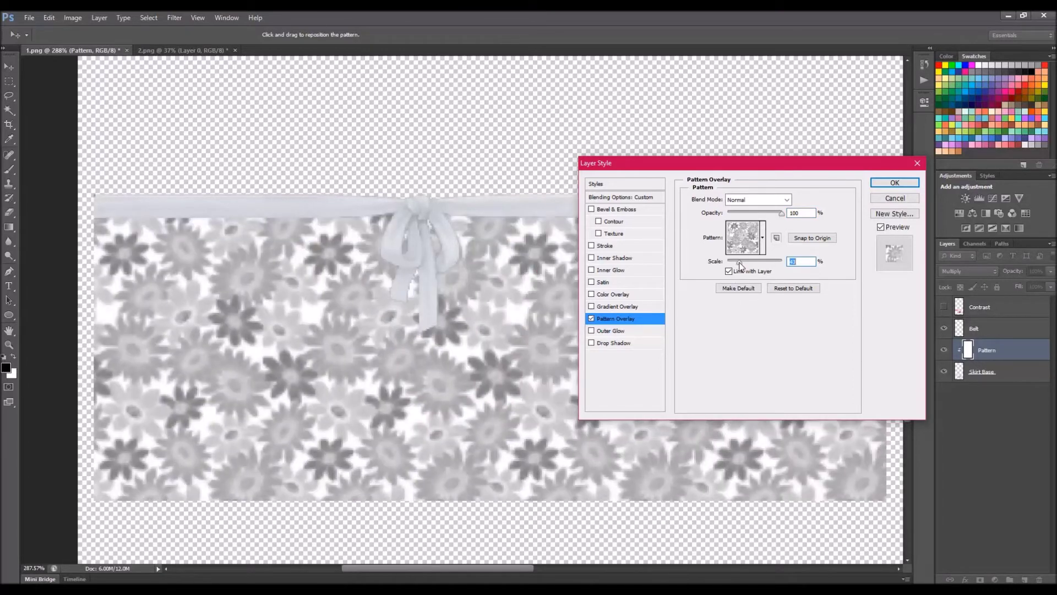
{"action": "left_click_drag", "start_coordinate": [740, 265], "coordinate": [742, 267]}
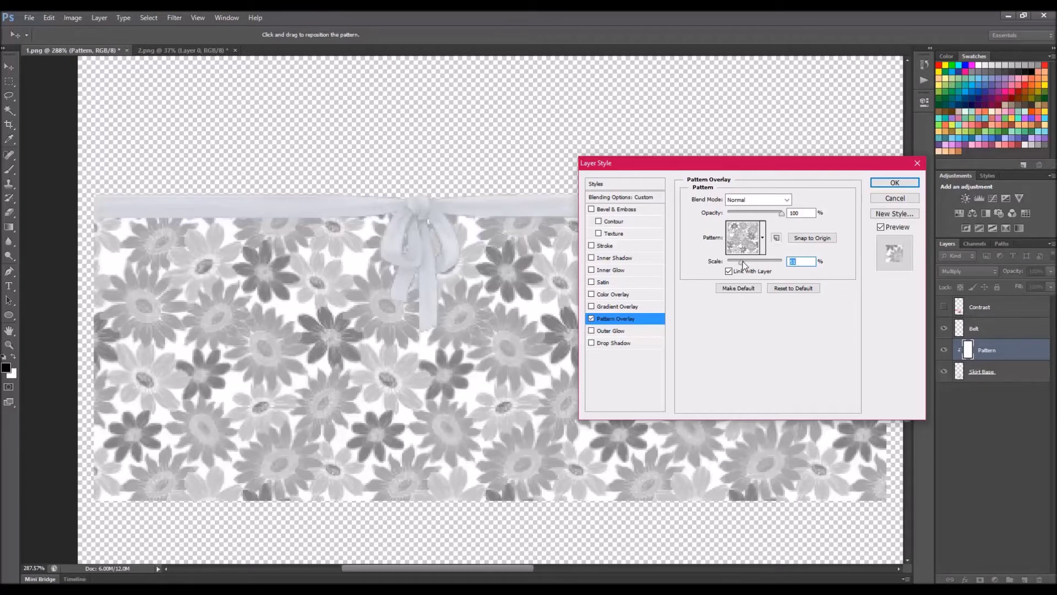
{"action": "mouse_move", "coordinate": [743, 264]}
{"action": "left_mouse_down"}
{"action": "mouse_move", "coordinate": [756, 264]}
{"action": "mouse_move", "coordinate": [743, 265]}
{"action": "left_mouse_up"}
{"action": "left_click", "coordinate": [774, 202]}
{"action": "left_click", "coordinate": [753, 246]}
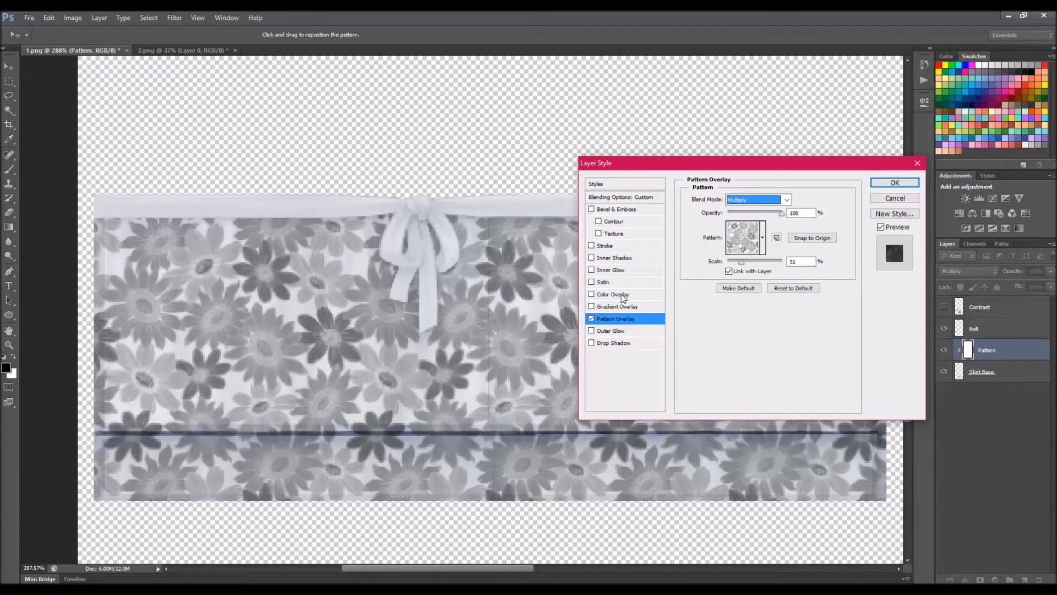
- Enable Color Overlay and set its colour to light pink #ffa2a2
{"action": "left_click", "coordinate": [623, 295]}
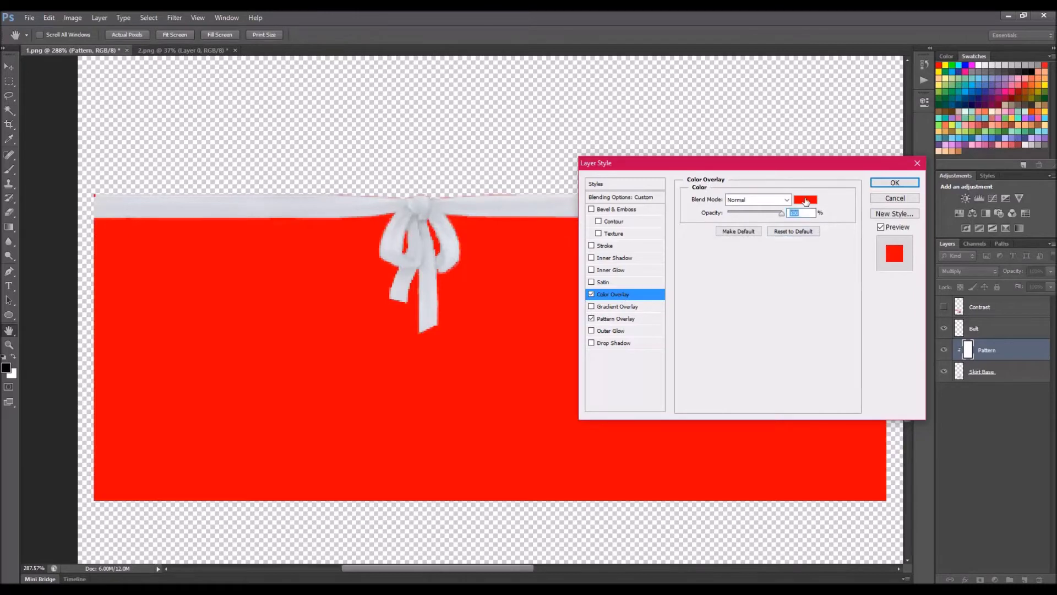
{"action": "left_click", "coordinate": [805, 200]}
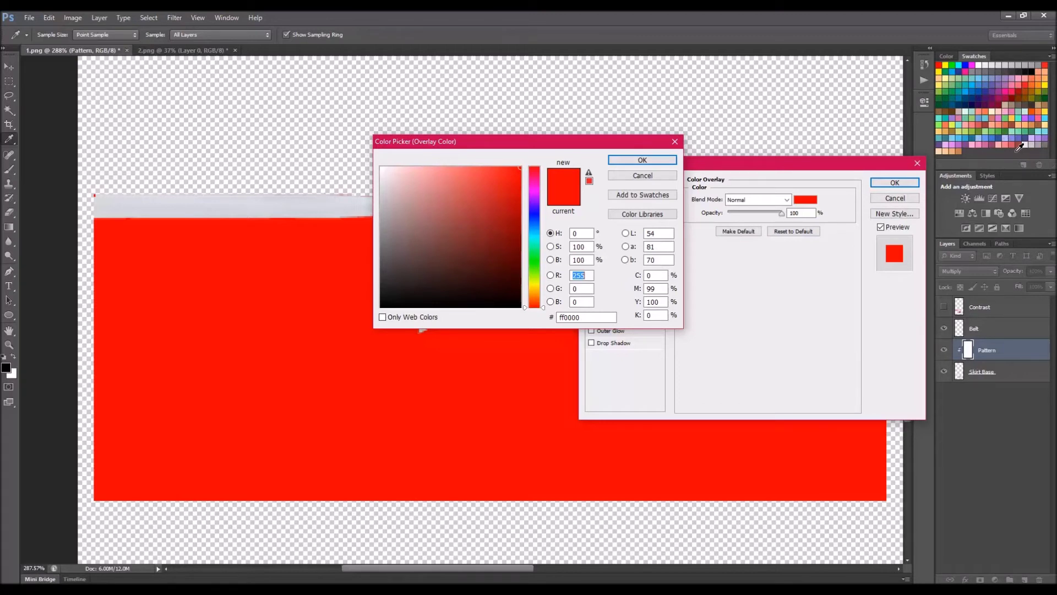
{"action": "left_click", "coordinate": [968, 122]}
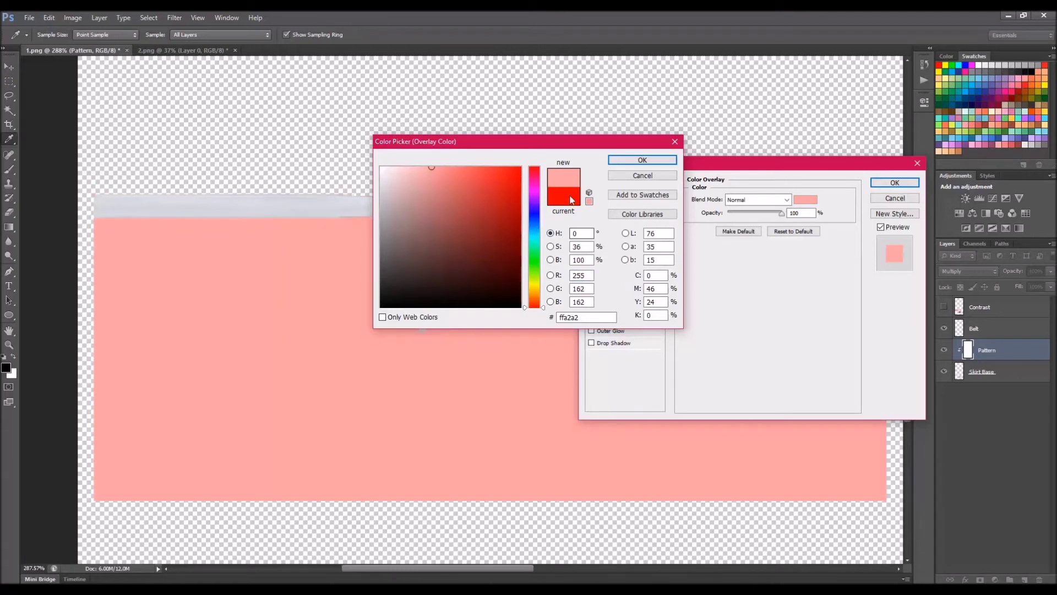
{"action": "left_click", "coordinate": [634, 161]}
{"action": "left_click", "coordinate": [771, 199]}
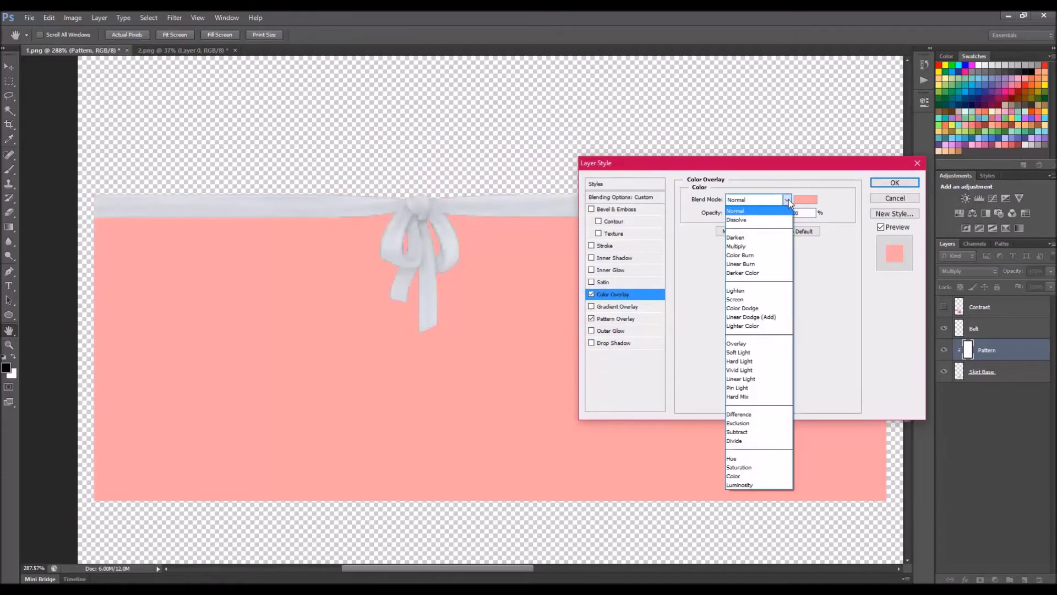
- Try Multiply and Overlay blending for the pink overlay, then settle on Color mode
{"action": "left_click", "coordinate": [740, 477]}
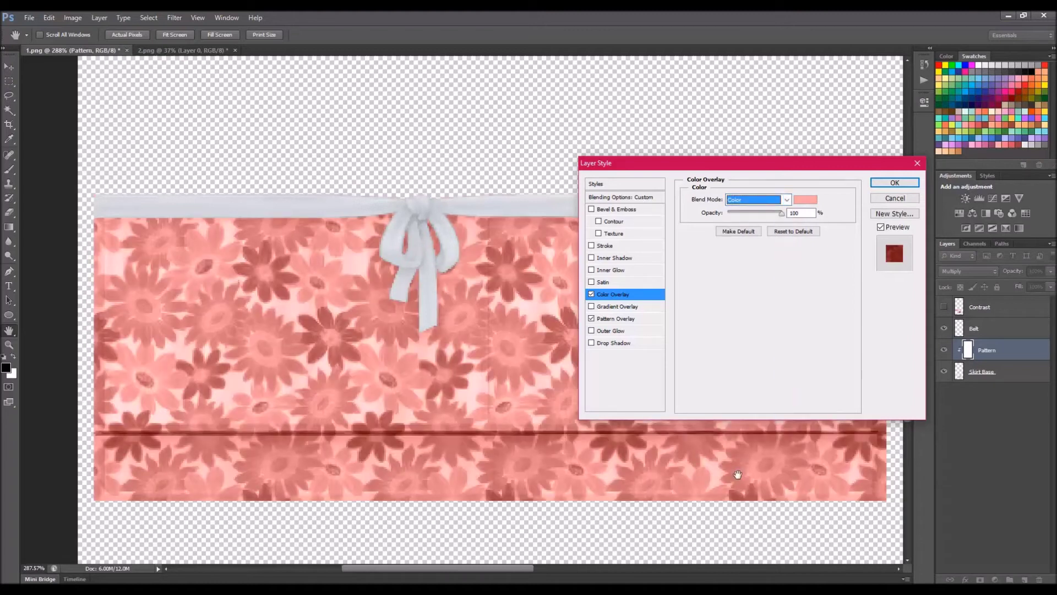
{"action": "left_click_drag", "start_coordinate": [782, 214], "coordinate": [775, 217]}
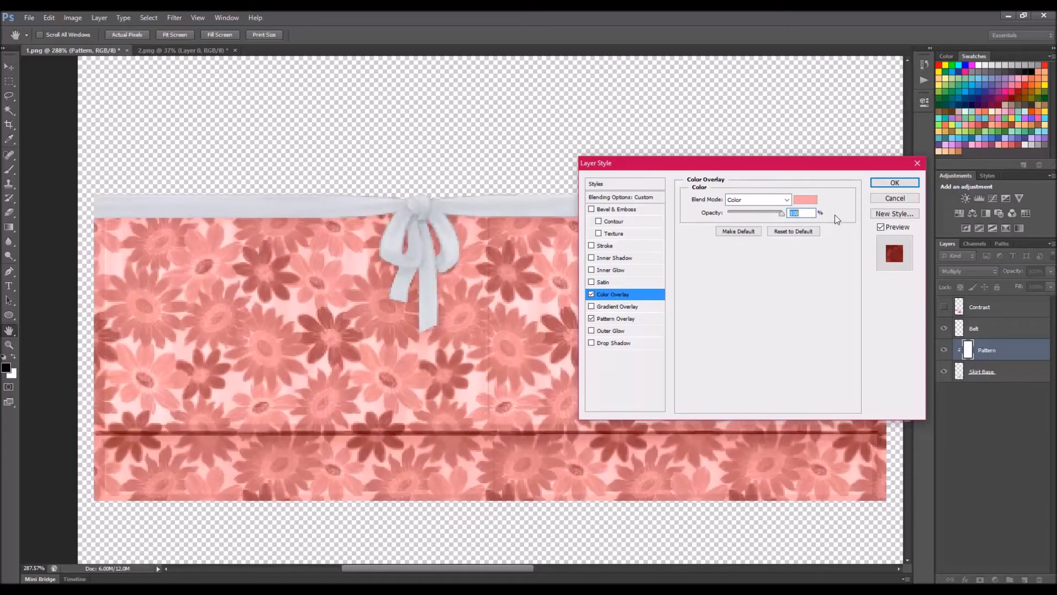
{"action": "left_click", "coordinate": [787, 201]}
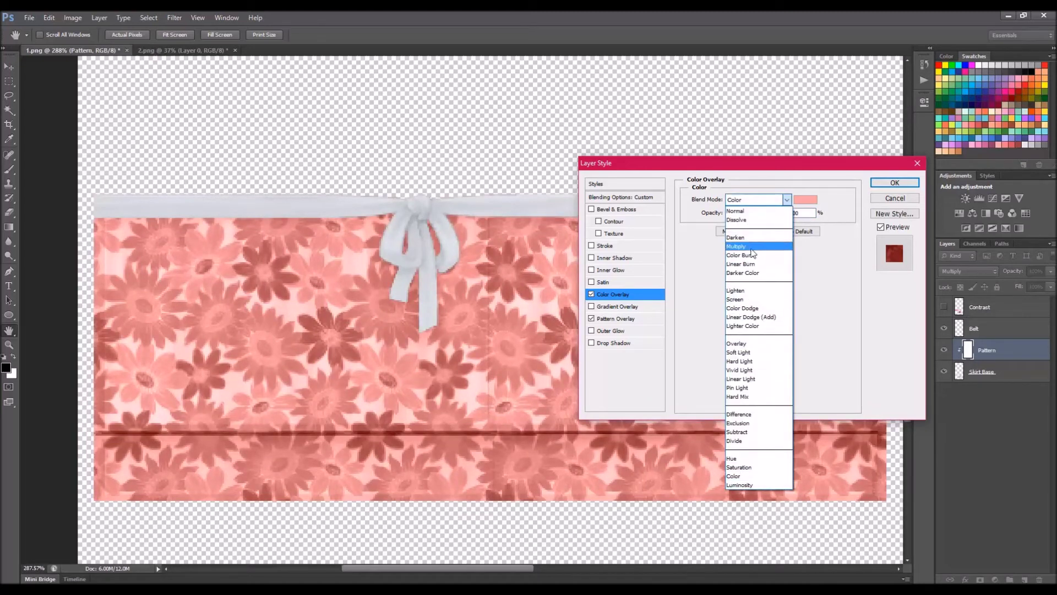
{"action": "left_click", "coordinate": [752, 247]}
{"action": "left_click", "coordinate": [786, 200]}
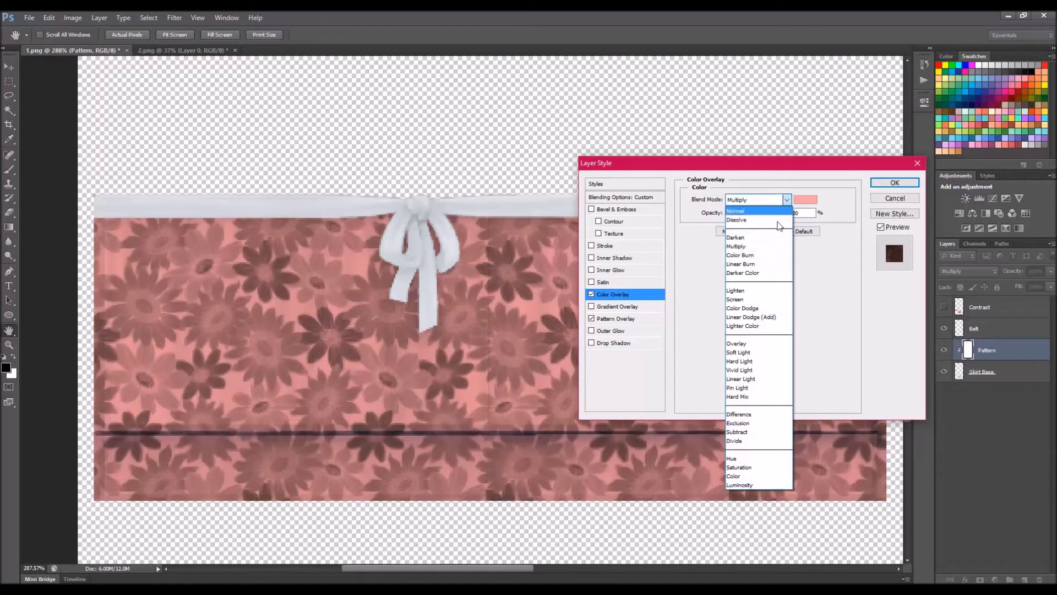
{"action": "left_click", "coordinate": [752, 343]}
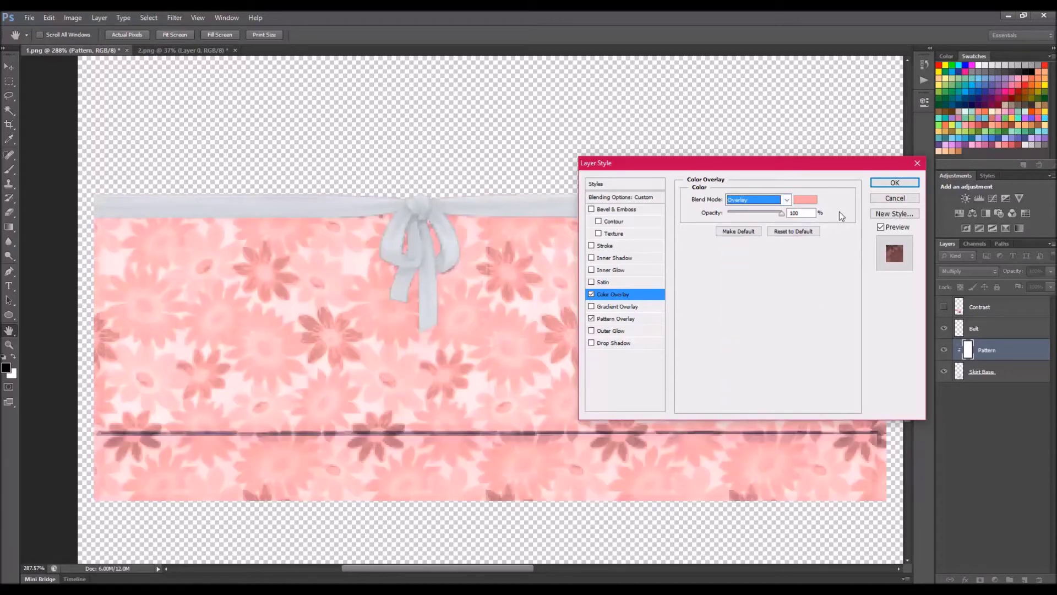
{"action": "left_click", "coordinate": [787, 199]}
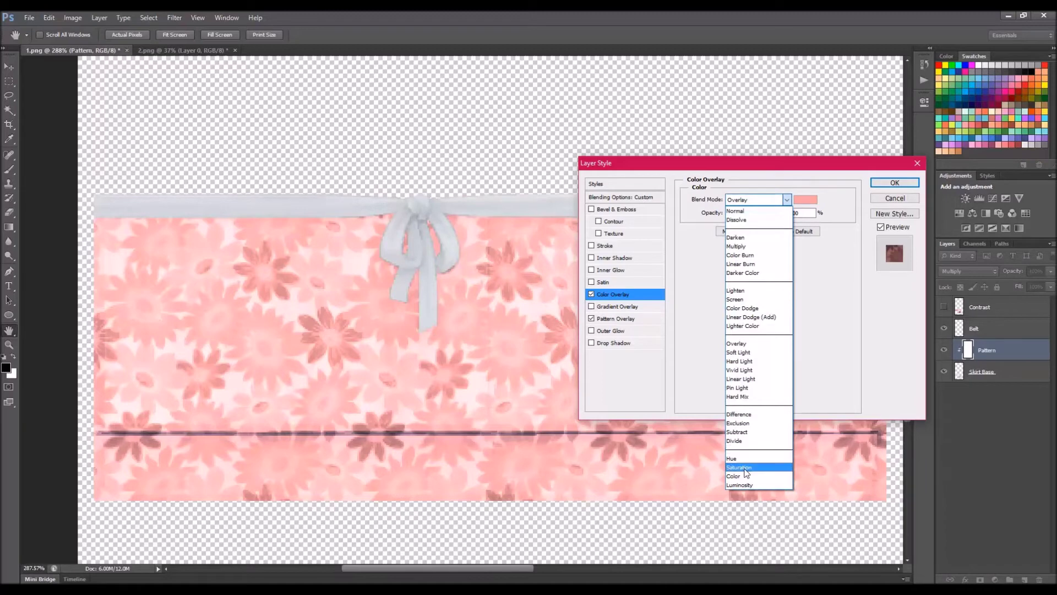
{"action": "left_click", "coordinate": [741, 476]}
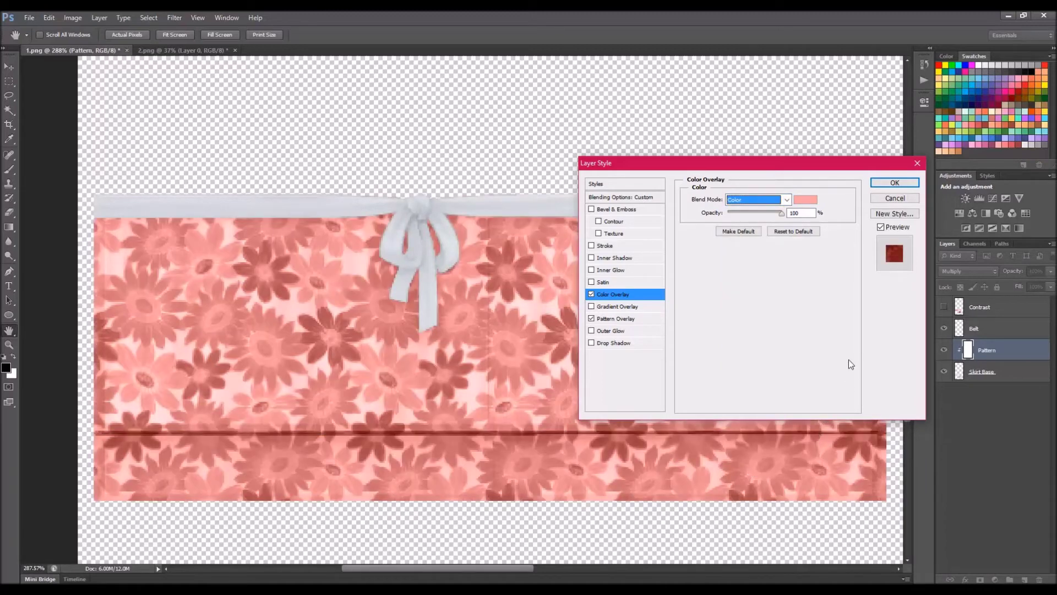
- Set the Pattern Overlay opacity to 50% and apply the Layer Style
{"action": "left_click", "coordinate": [612, 322]}
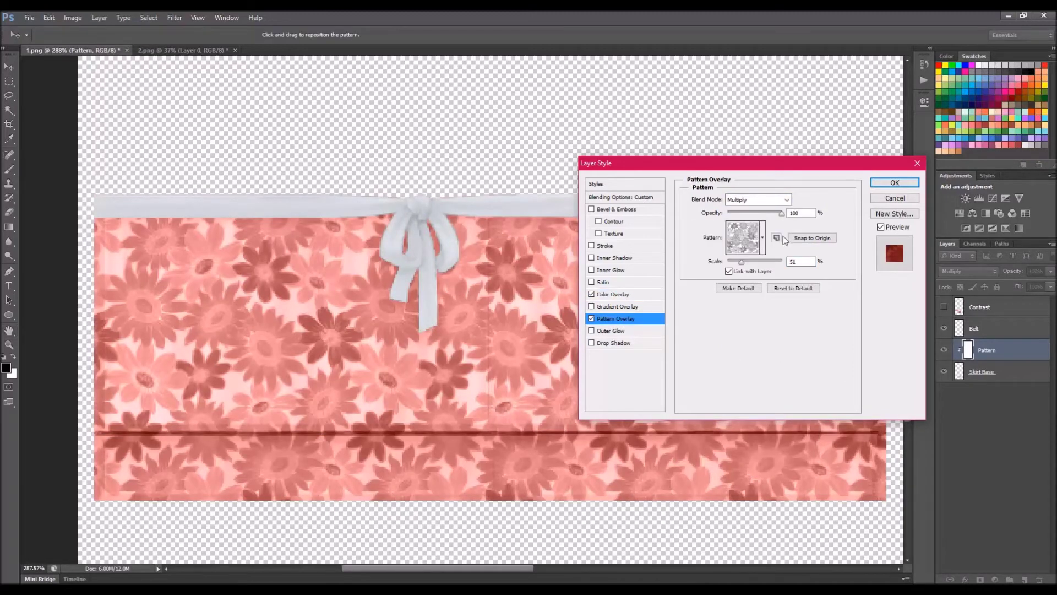
{"action": "left_click_drag", "start_coordinate": [782, 213], "coordinate": [698, 220]}
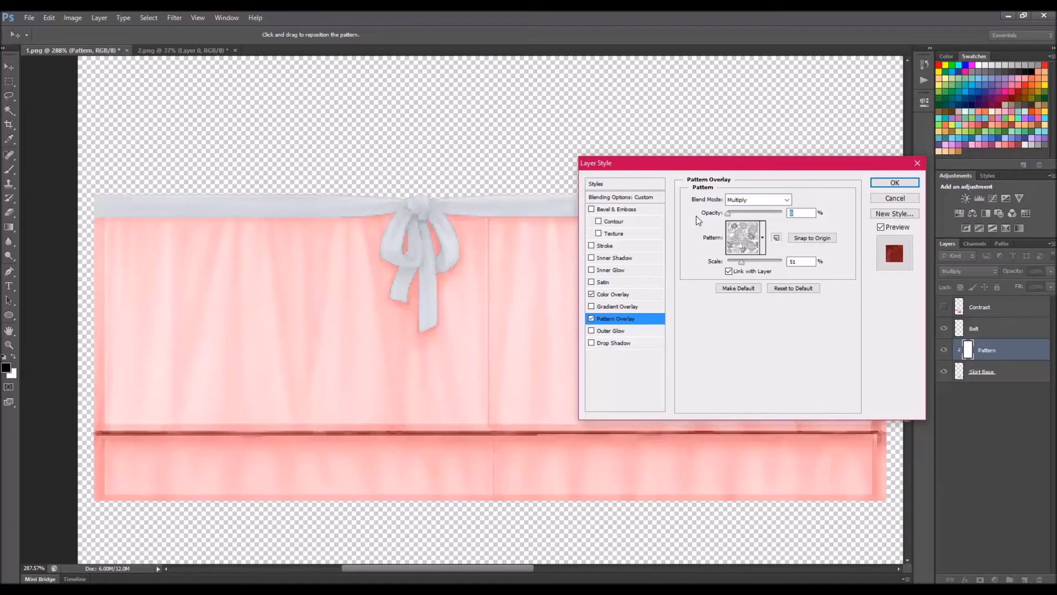
{"action": "left_click_drag", "start_coordinate": [728, 214], "coordinate": [753, 230]}
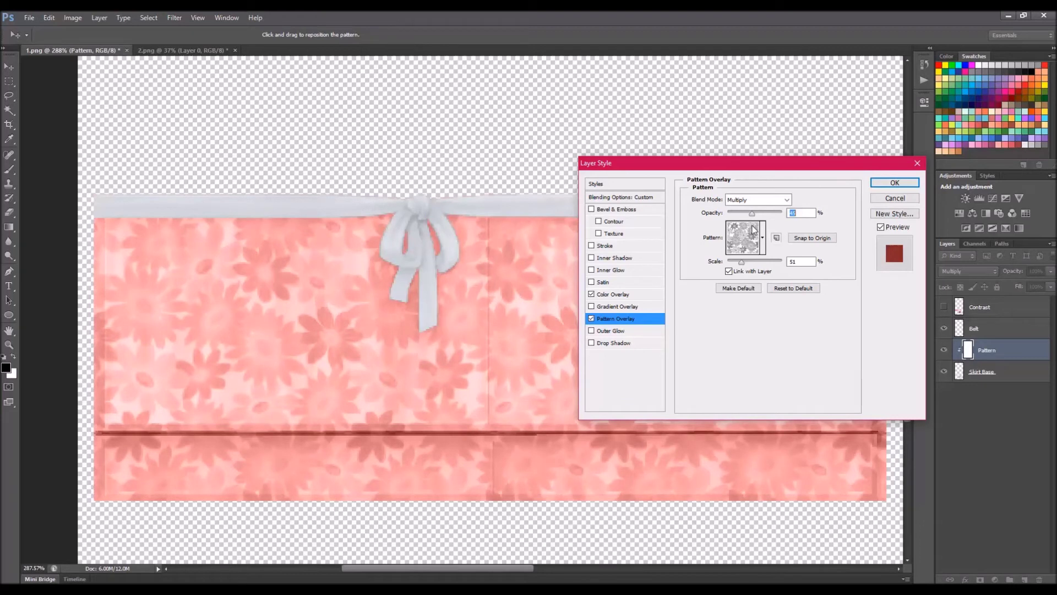
{"action": "type", "text": "50"}
{"action": "left_click", "coordinate": [894, 182]}
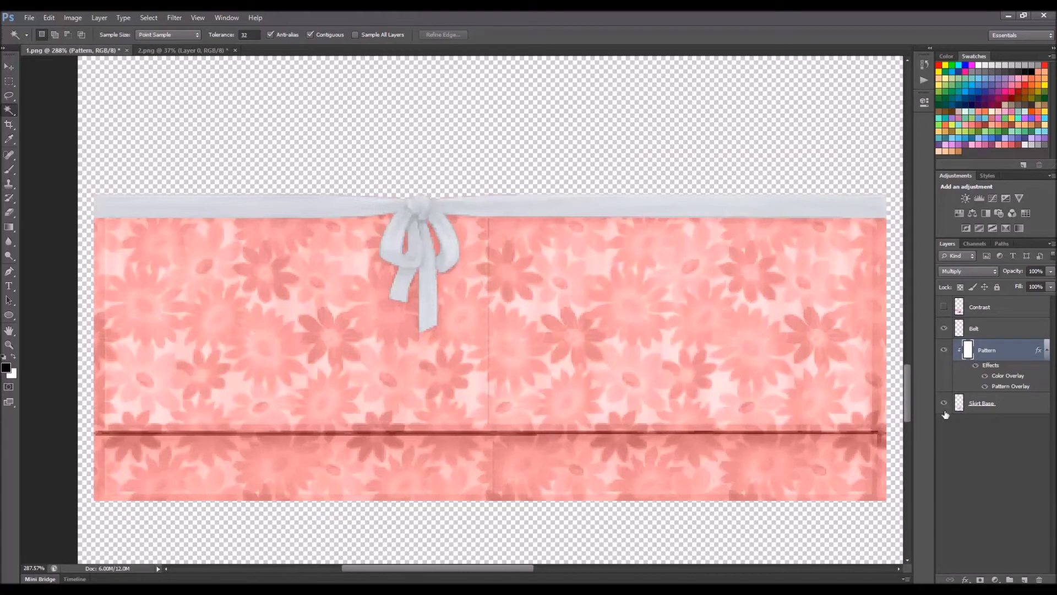
- Save the skirt texture with Save As in PNG format, accepting the PNG Options
{"action": "scroll", "coordinate": [573, 256], "scroll_direction": "down", "scroll_amount": 5}
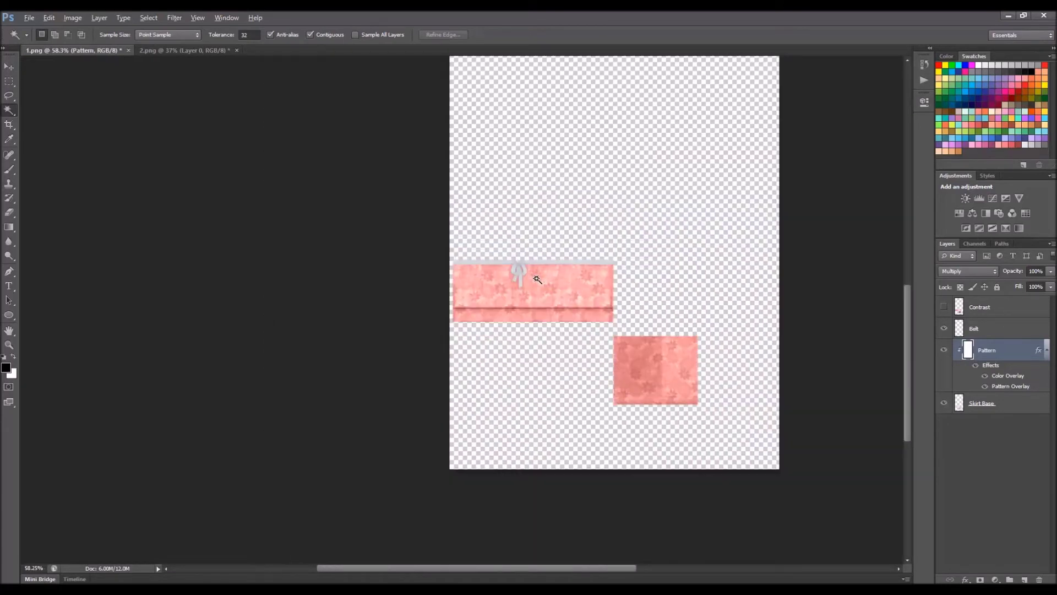
{"action": "scroll", "coordinate": [546, 278], "scroll_direction": "up", "scroll_amount": 1}
{"action": "left_click", "coordinate": [30, 18]}
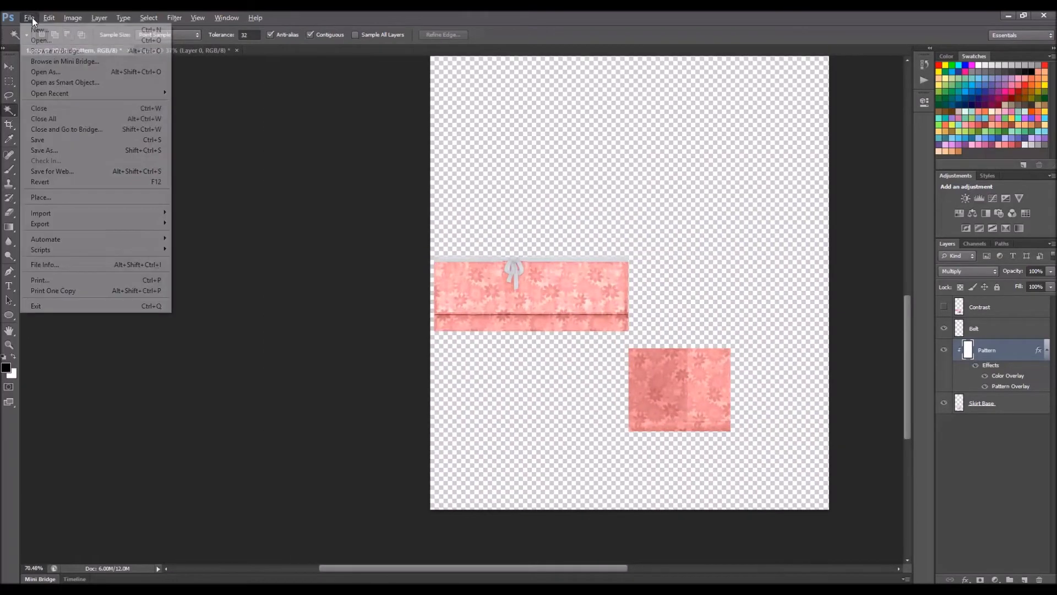
{"action": "left_click", "coordinate": [55, 149]}
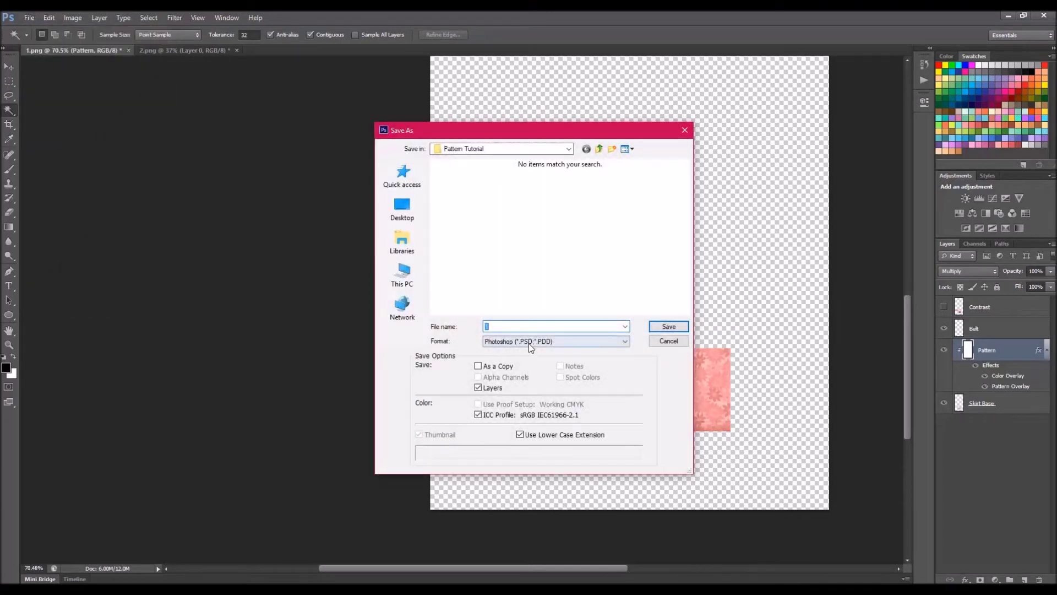
{"action": "left_click", "coordinate": [530, 342]}
{"action": "left_click", "coordinate": [523, 476]}
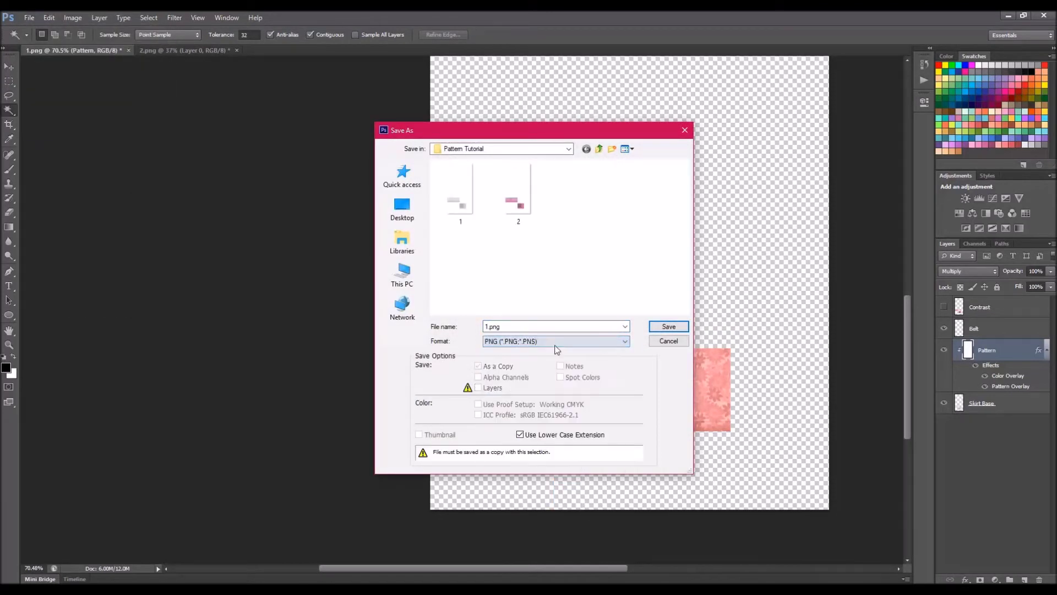
{"action": "double_click", "coordinate": [545, 324]}
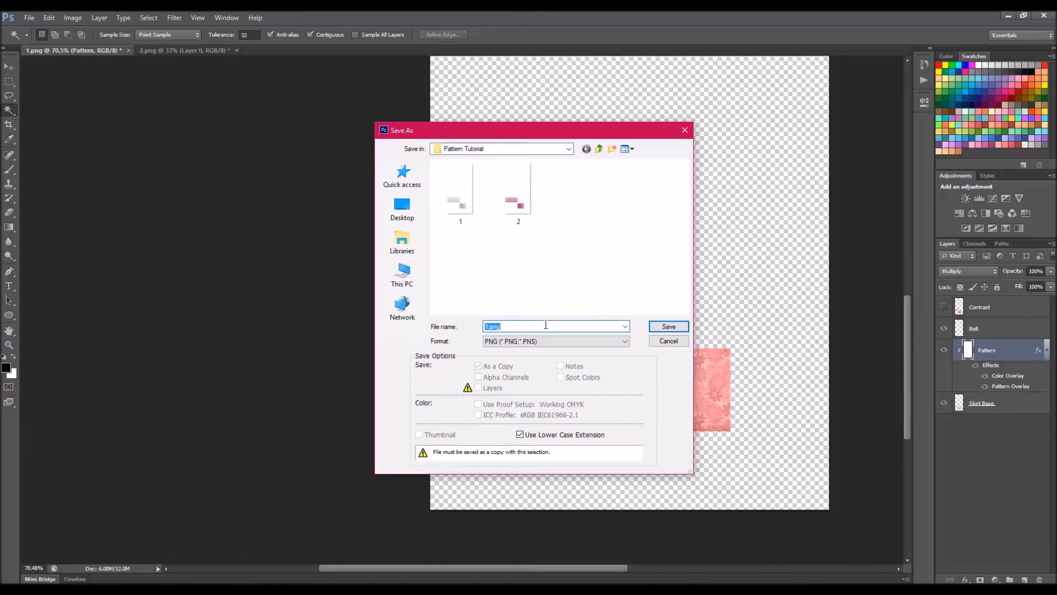
{"action": "key", "text": "Return"}
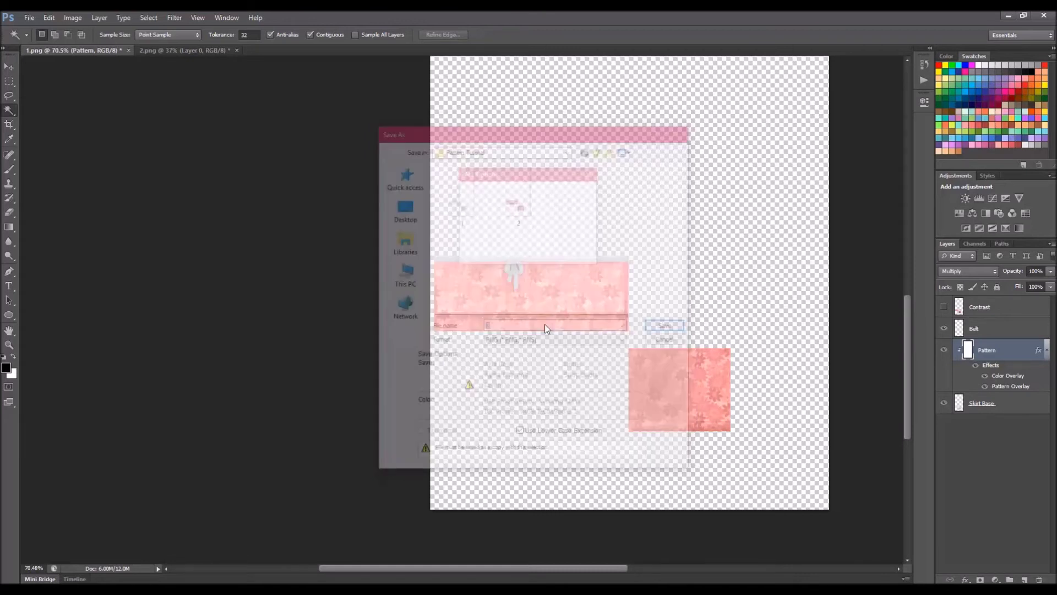
{"action": "left_click", "coordinate": [572, 193]}
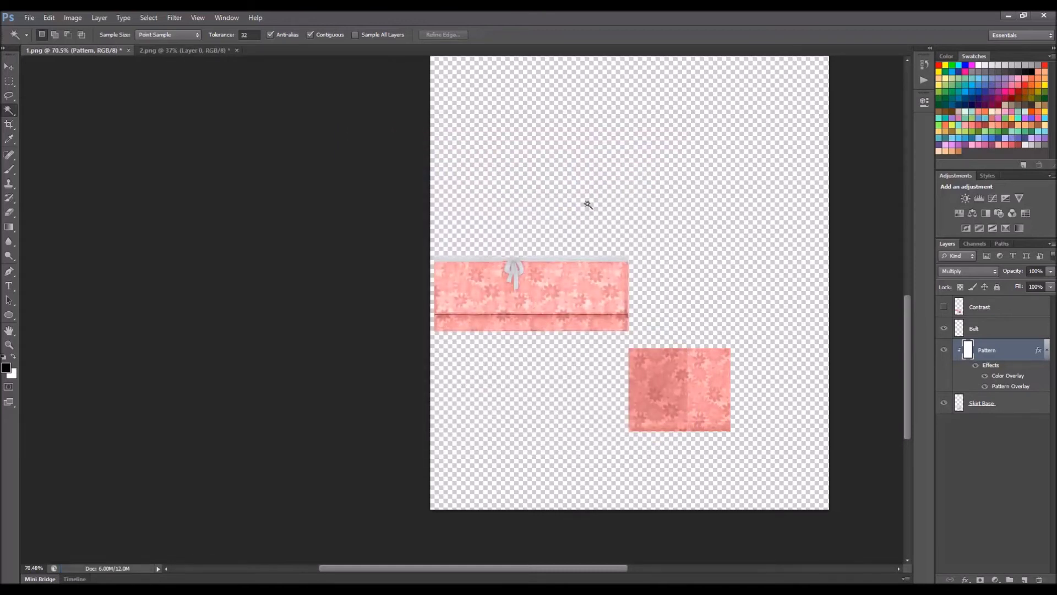
{"action": "key", "text": "alt+Tab"}
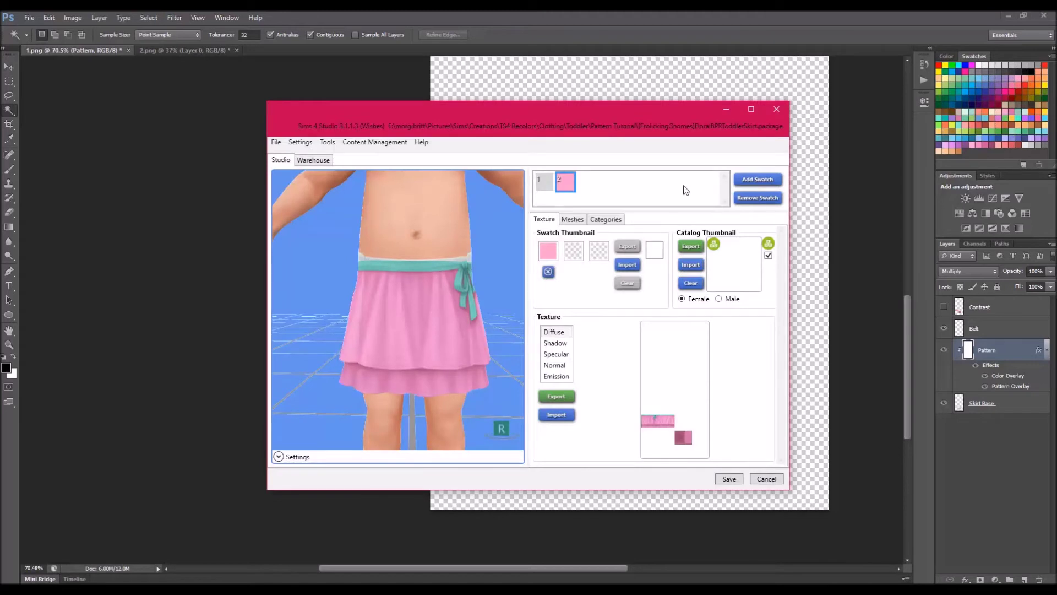
- Add a new swatch in Sims 4 Studio and import texture file 3 onto it
{"action": "left_click", "coordinate": [748, 182]}
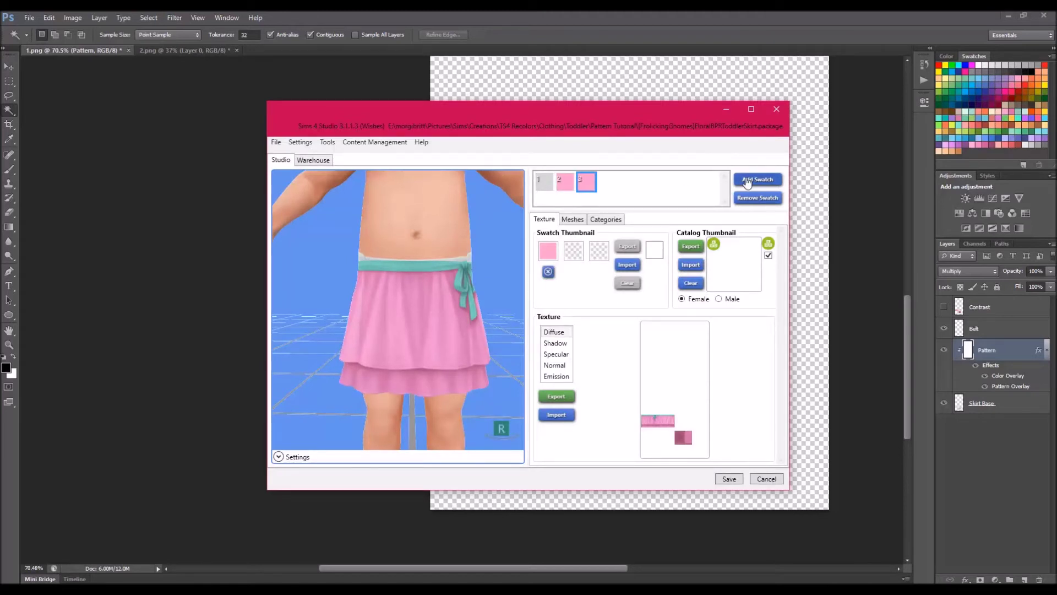
{"action": "left_click", "coordinate": [557, 414]}
{"action": "left_click", "coordinate": [744, 220]}
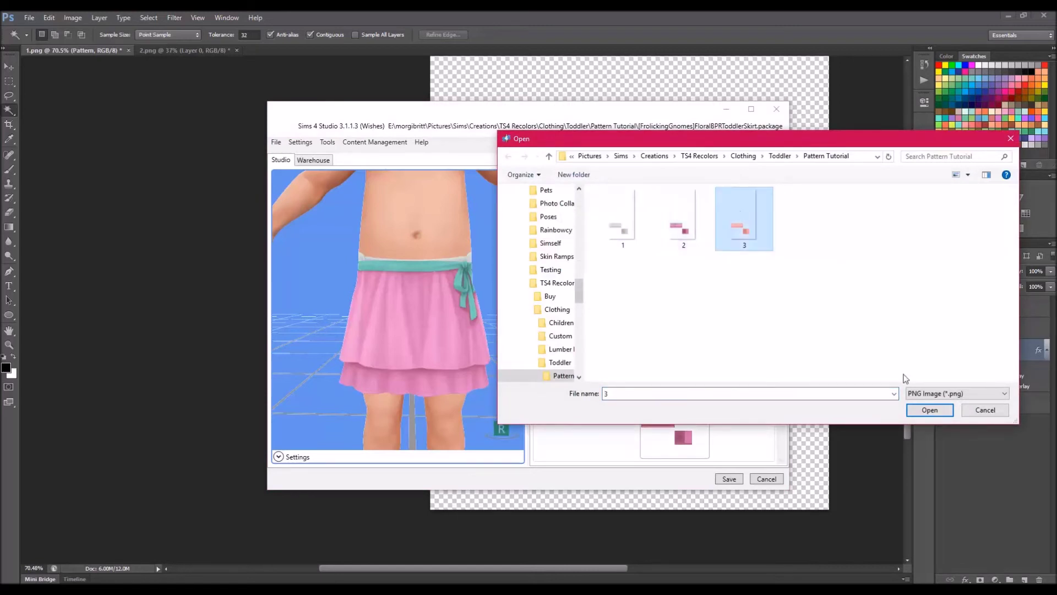
{"action": "left_click", "coordinate": [916, 412]}
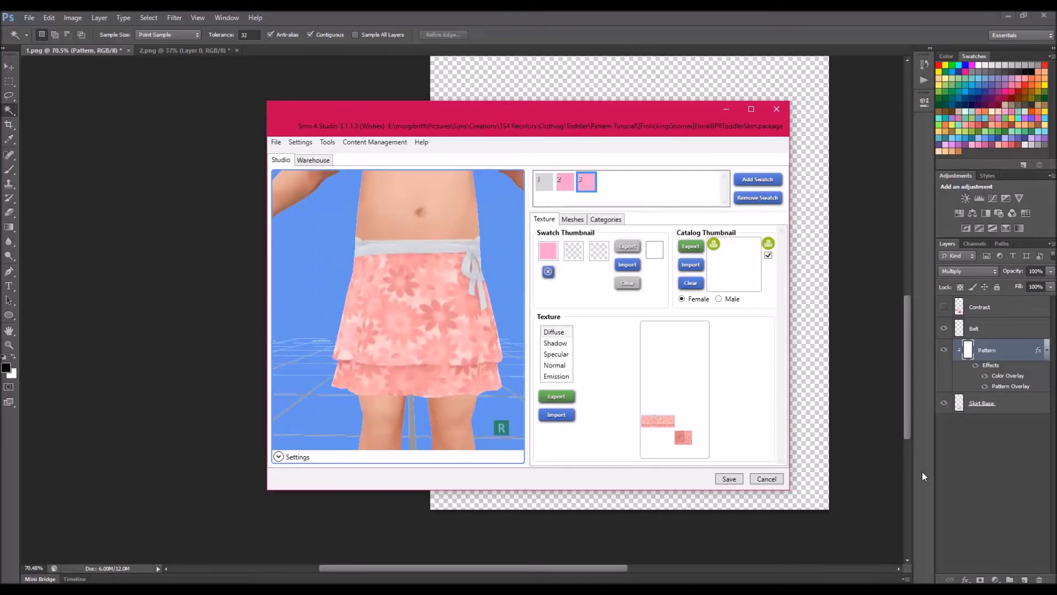
{"action": "left_click", "coordinate": [956, 456]}
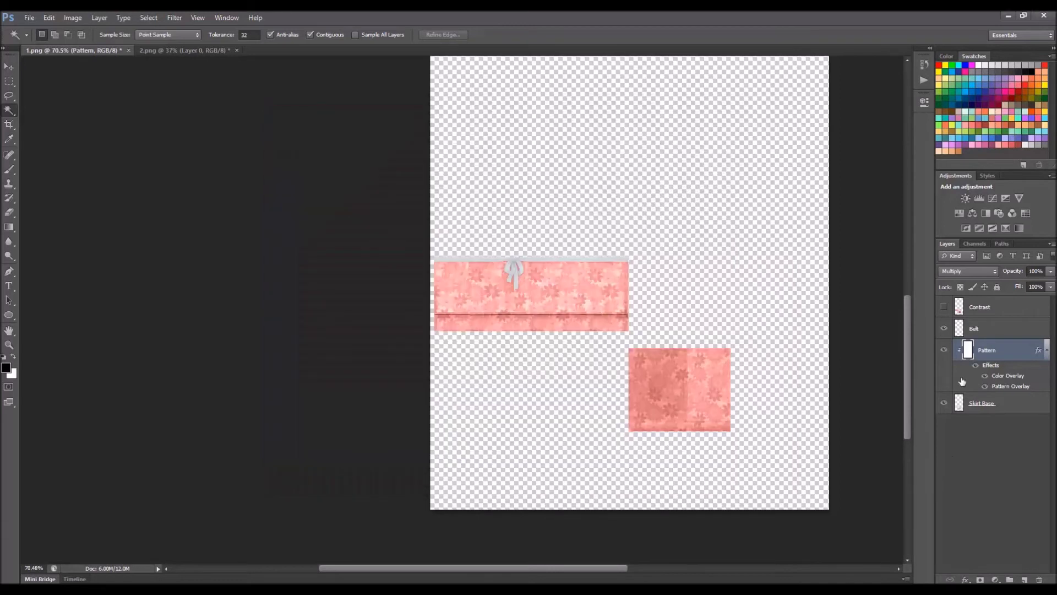
- Hide the Pattern layer and add a new layer filled with white
{"action": "left_click", "coordinate": [945, 350]}
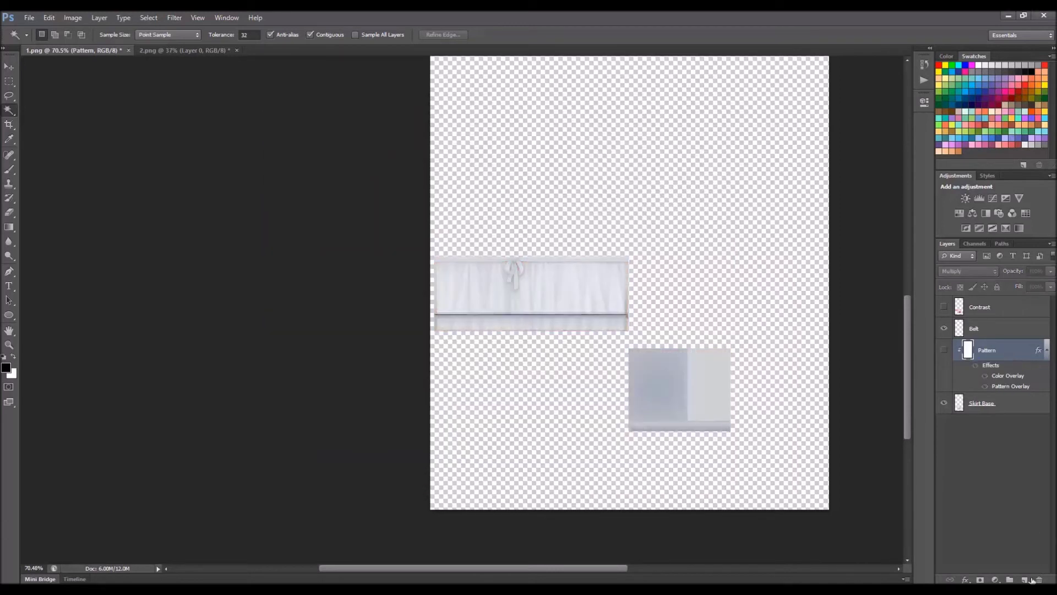
{"action": "left_click", "coordinate": [1025, 579]}
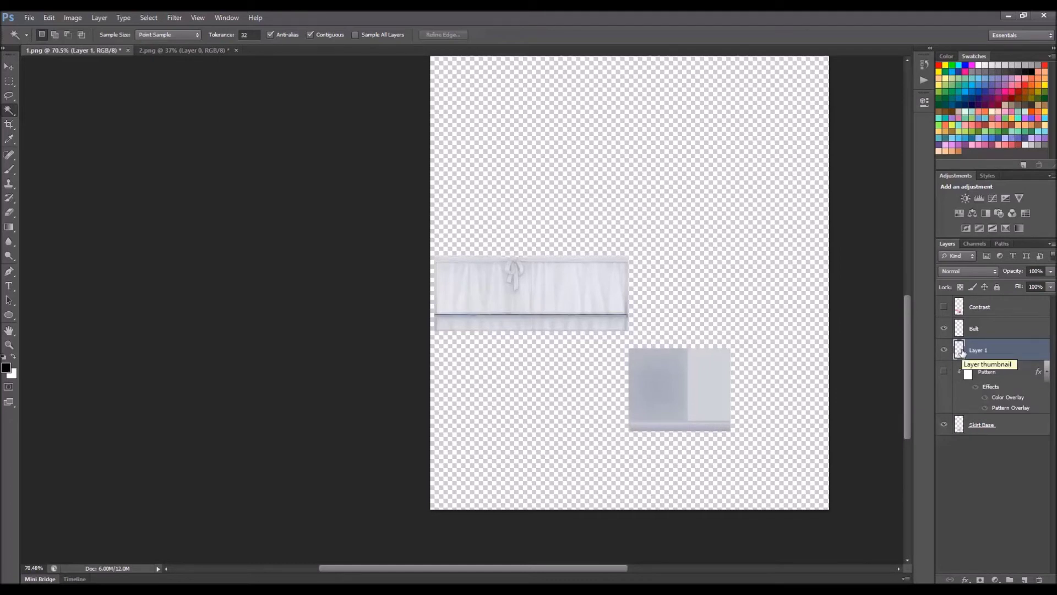
{"action": "key", "text": "alt+BackSpace"}
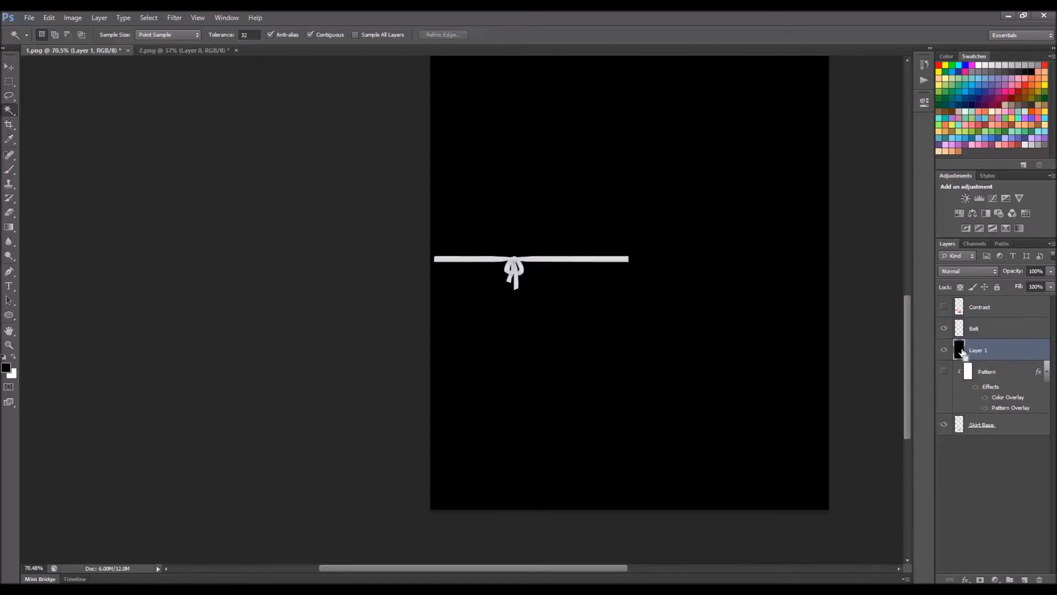
{"action": "key", "text": "ctrl+BackSpace"}
- Make the new white layer a clipping mask and check it against Skirt Base
{"action": "right_click", "coordinate": [961, 352]}
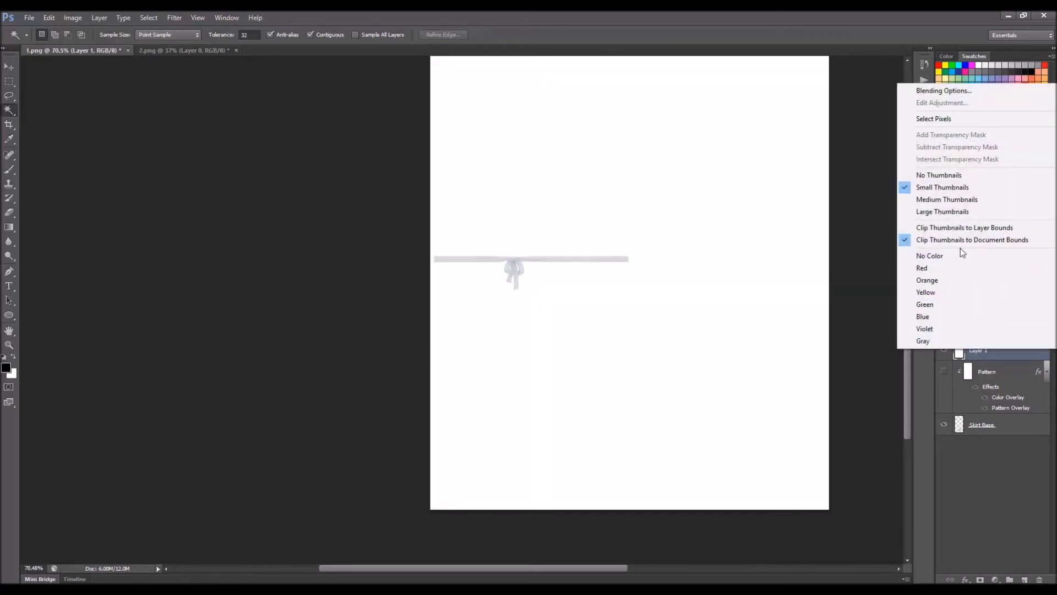
{"action": "right_click", "coordinate": [1002, 356]}
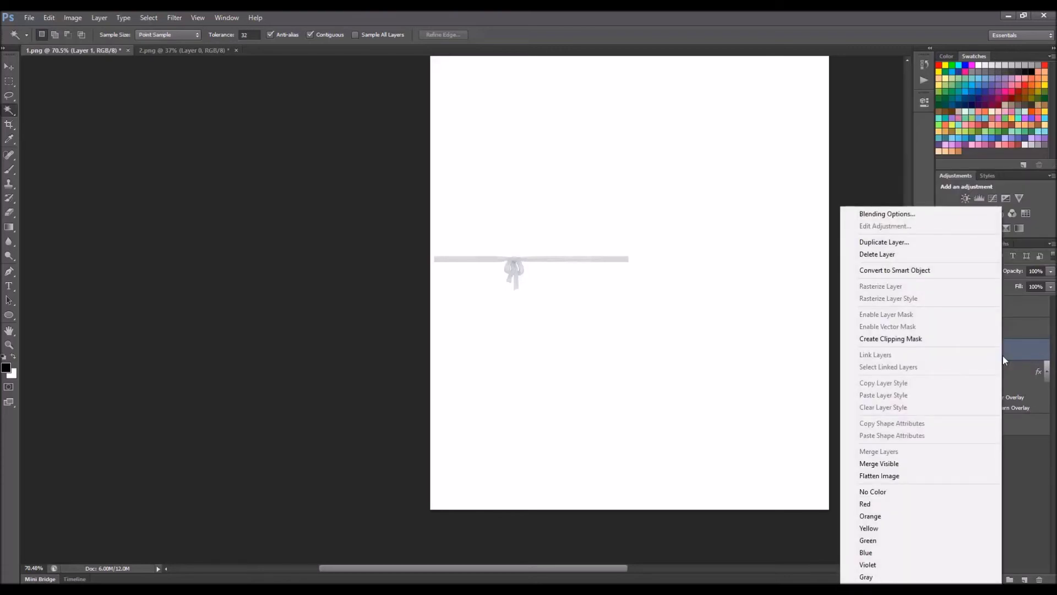
{"action": "left_click", "coordinate": [936, 339]}
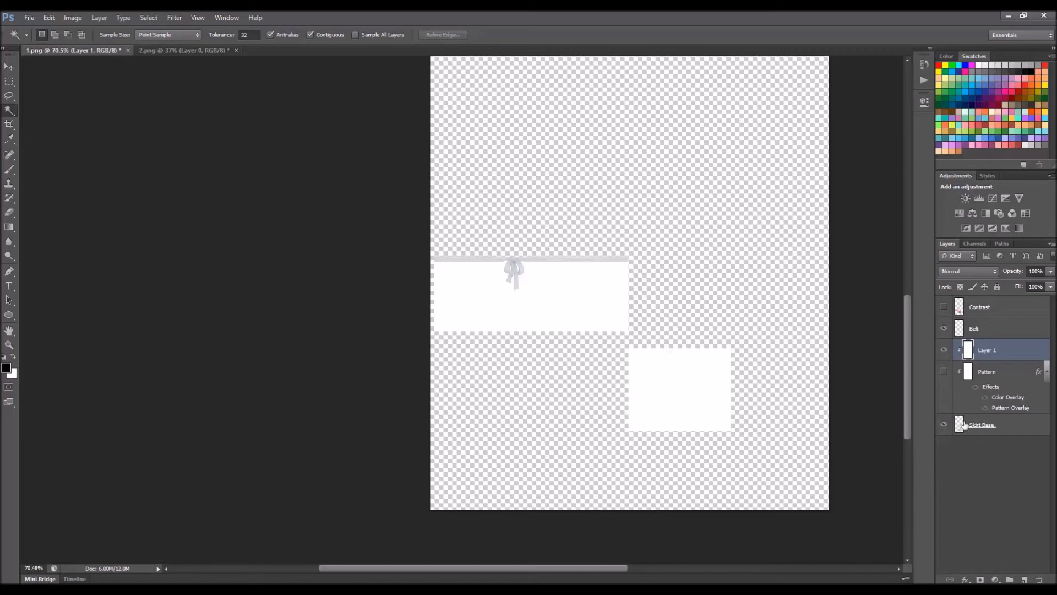
{"action": "left_click", "coordinate": [944, 424]}
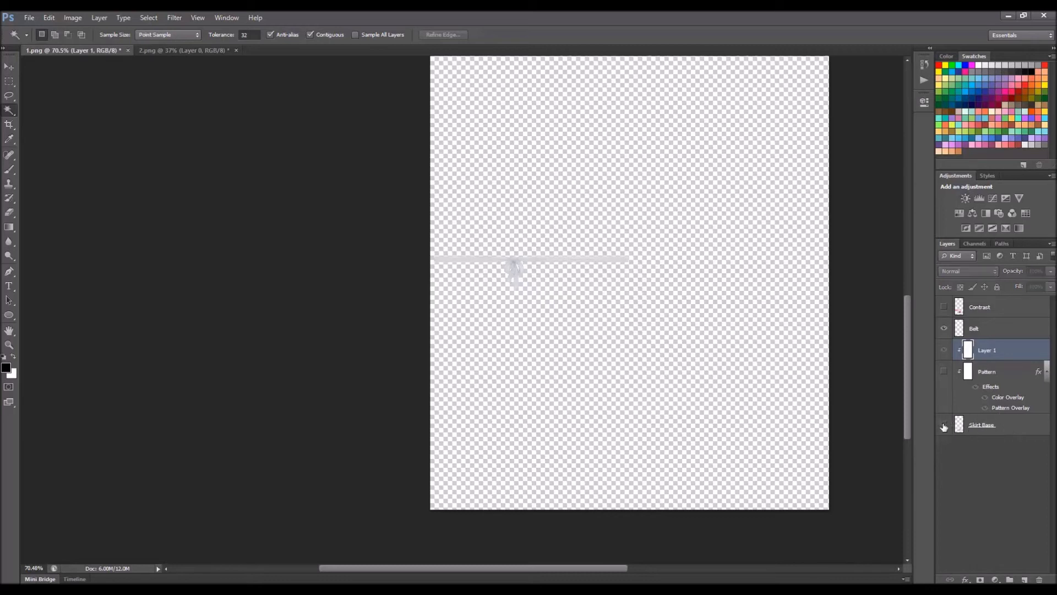
{"action": "left_click", "coordinate": [943, 425]}
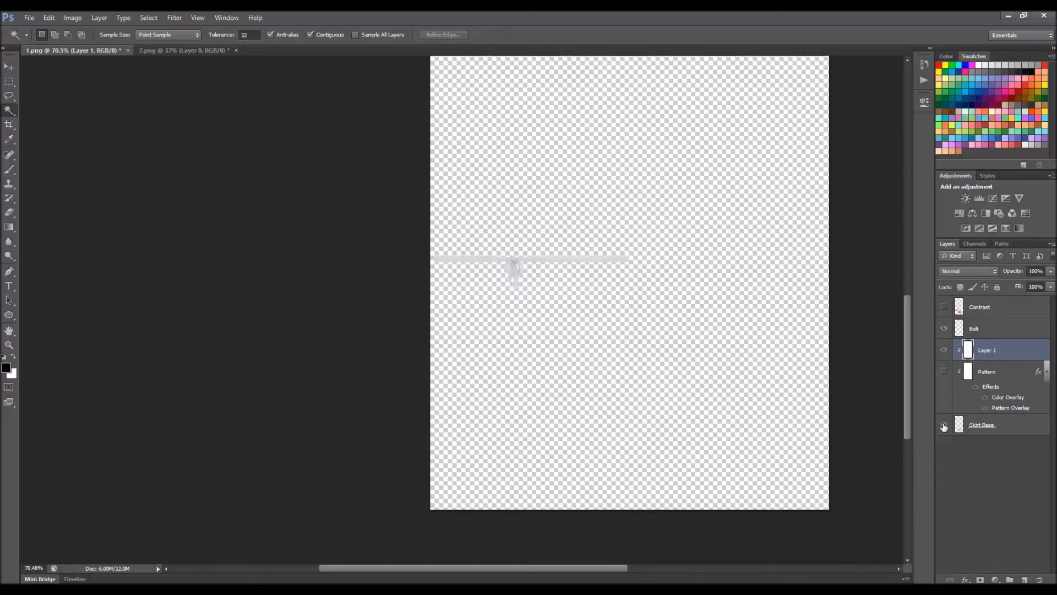
- Give Layer 1 a Pattern Overlay using the pink floral pattern
{"action": "double_click", "coordinate": [985, 353]}
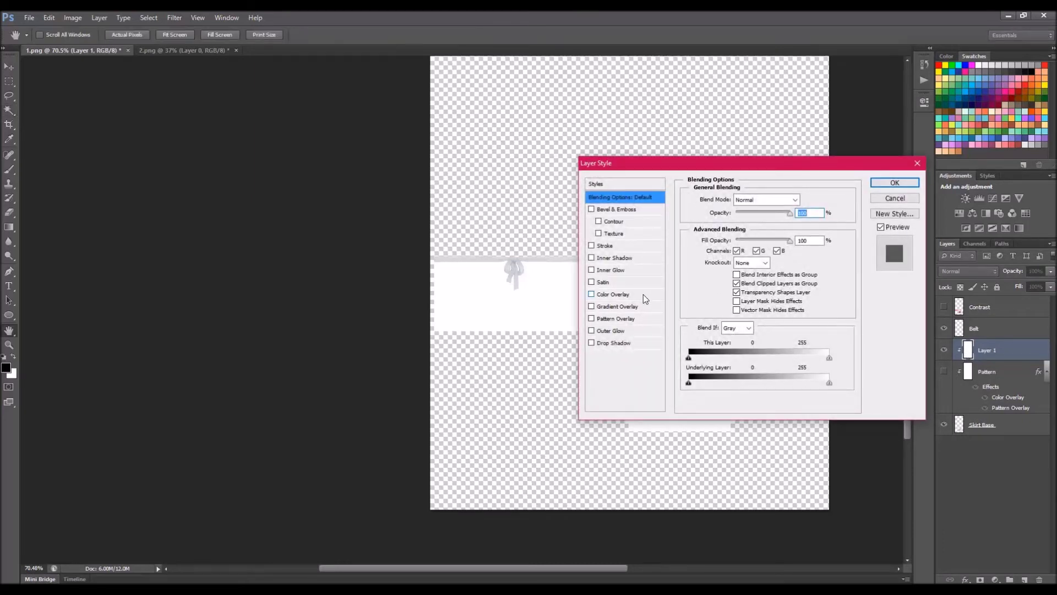
{"action": "left_click", "coordinate": [625, 319]}
{"action": "left_click", "coordinate": [764, 238]}
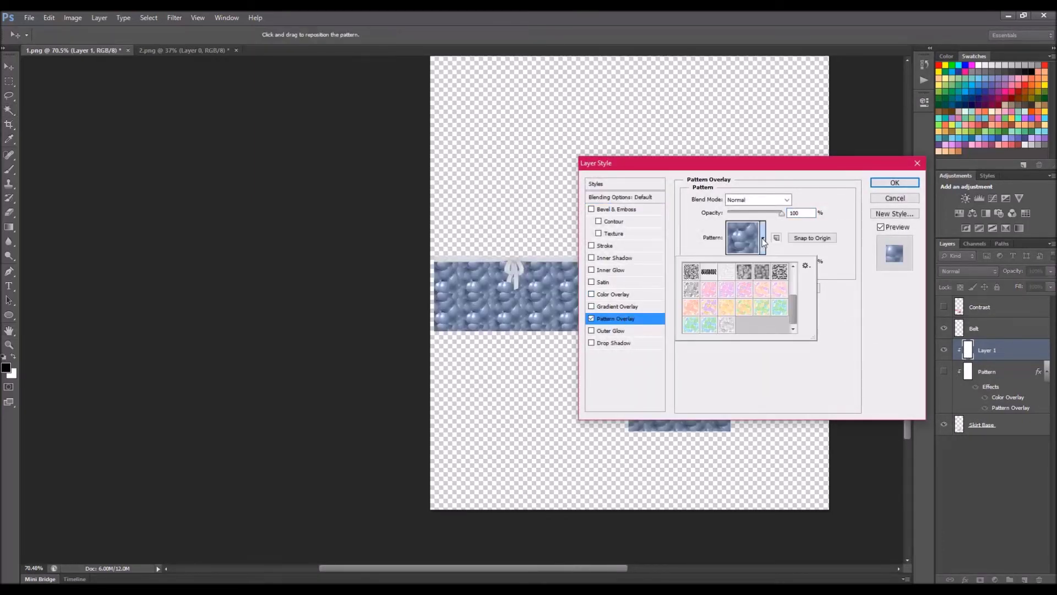
{"action": "left_click", "coordinate": [709, 289]}
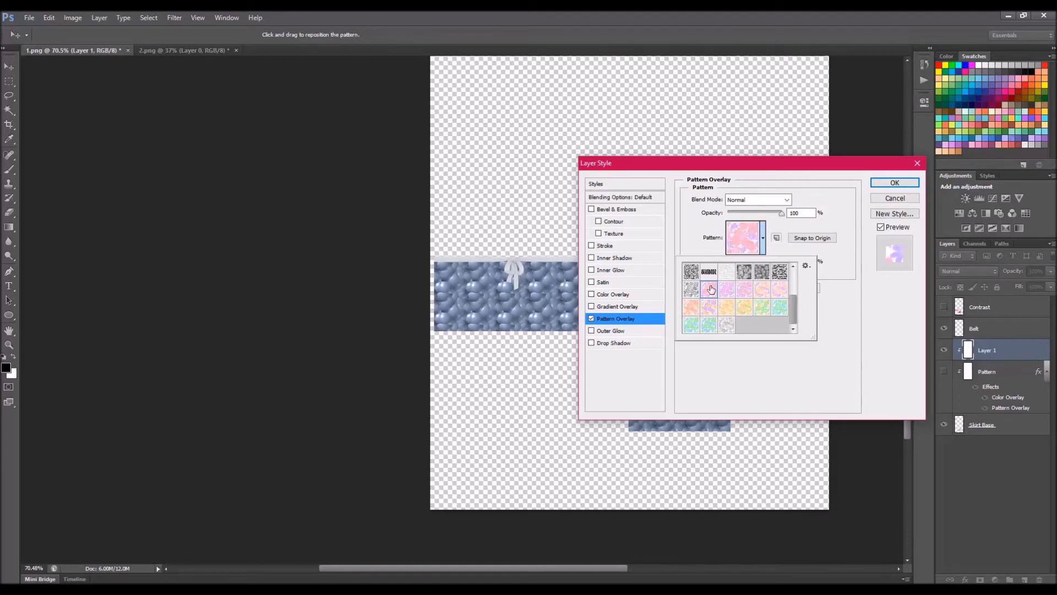
{"action": "left_click", "coordinate": [859, 307]}
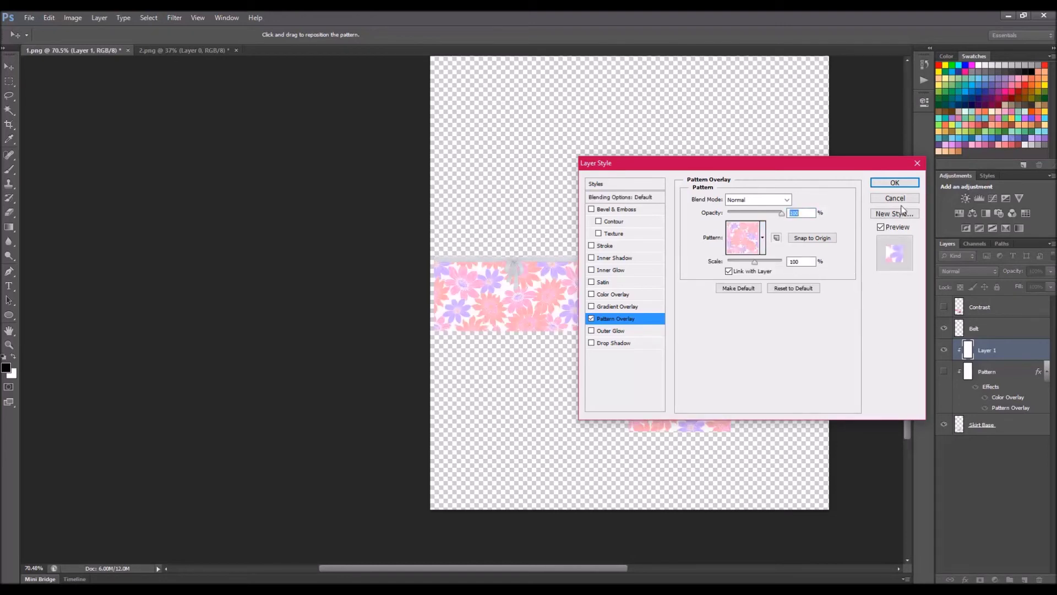
{"action": "key", "text": "alt"}
{"action": "left_click", "coordinate": [895, 182]}
{"action": "key", "text": "w"}
{"action": "scroll", "coordinate": [639, 269], "scroll_direction": "up", "scroll_amount": 3}
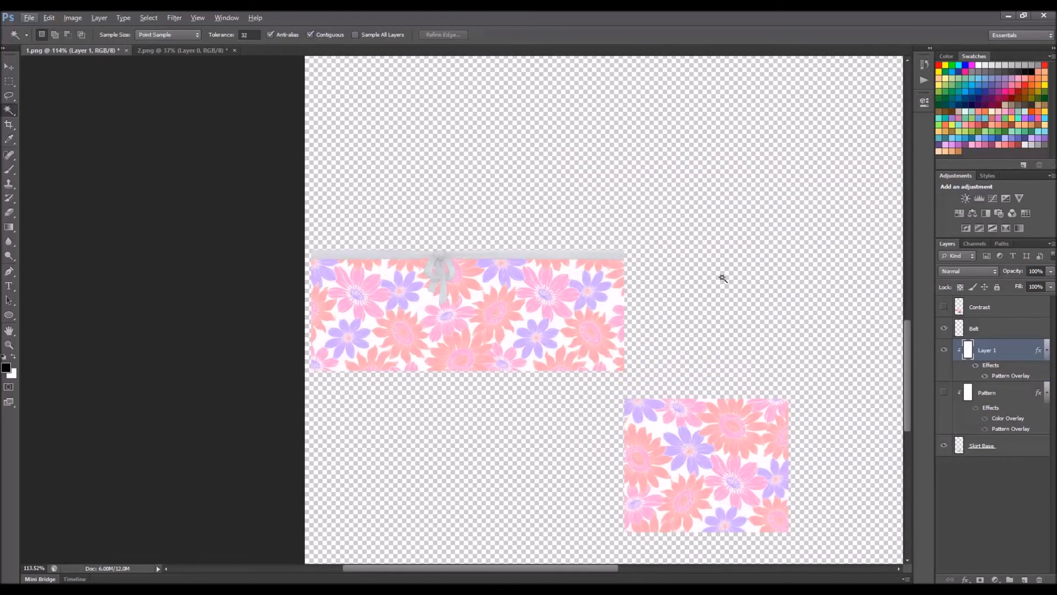
{"action": "scroll", "coordinate": [495, 276], "scroll_direction": "up", "scroll_amount": 3}
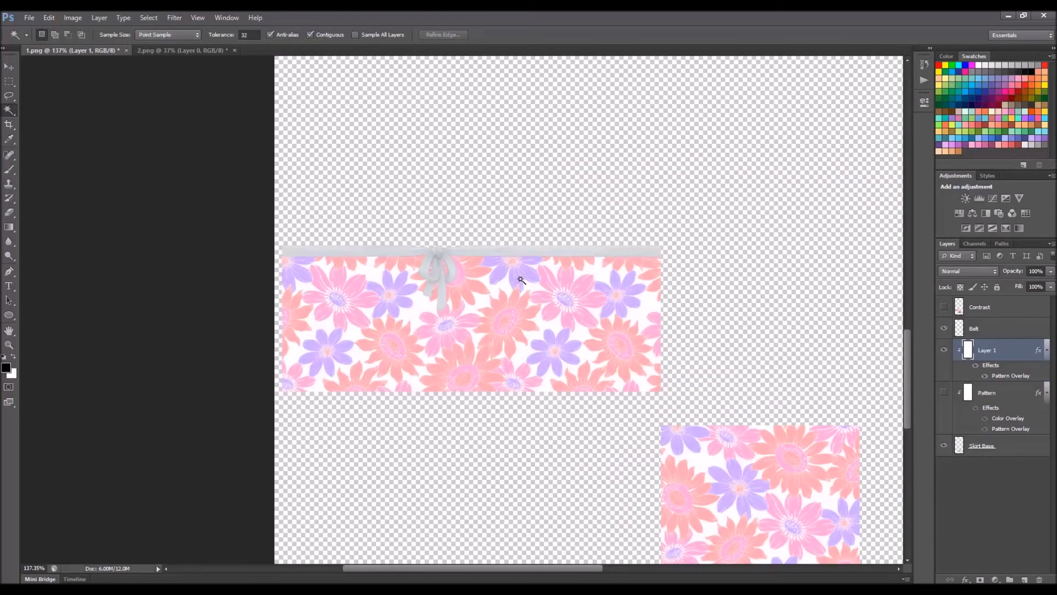
- Set Layer 1's pattern overlay to 50% scale with Multiply blending
{"action": "double_click", "coordinate": [1008, 377]}
{"action": "mouse_move", "coordinate": [745, 262]}
{"action": "left_mouse_down"}
{"action": "mouse_move", "coordinate": [757, 264]}
{"action": "mouse_move", "coordinate": [743, 268]}
{"action": "left_mouse_up"}
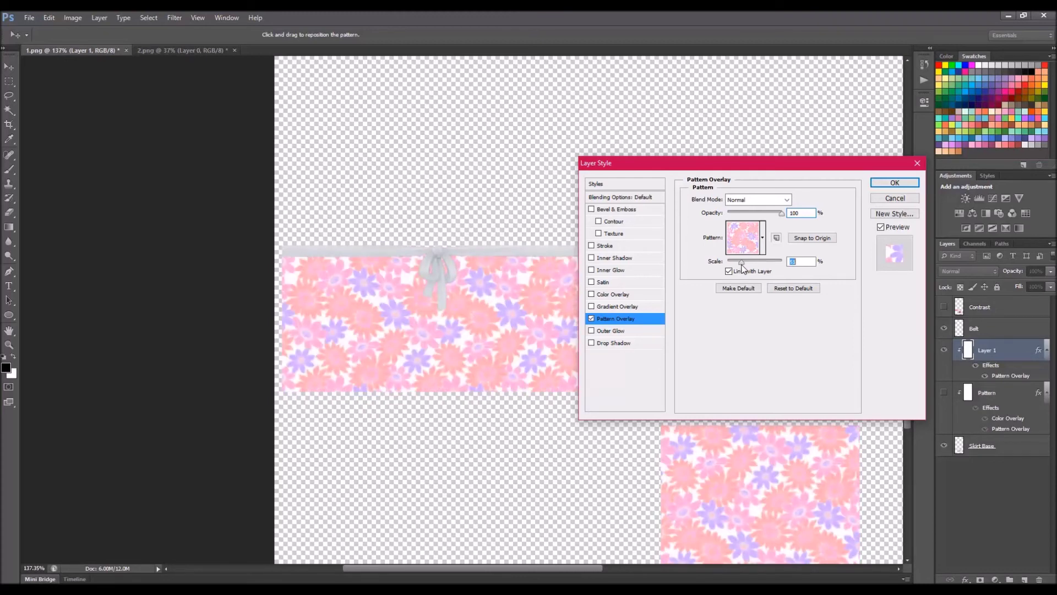
{"action": "left_click_drag", "start_coordinate": [743, 269], "coordinate": [741, 268]}
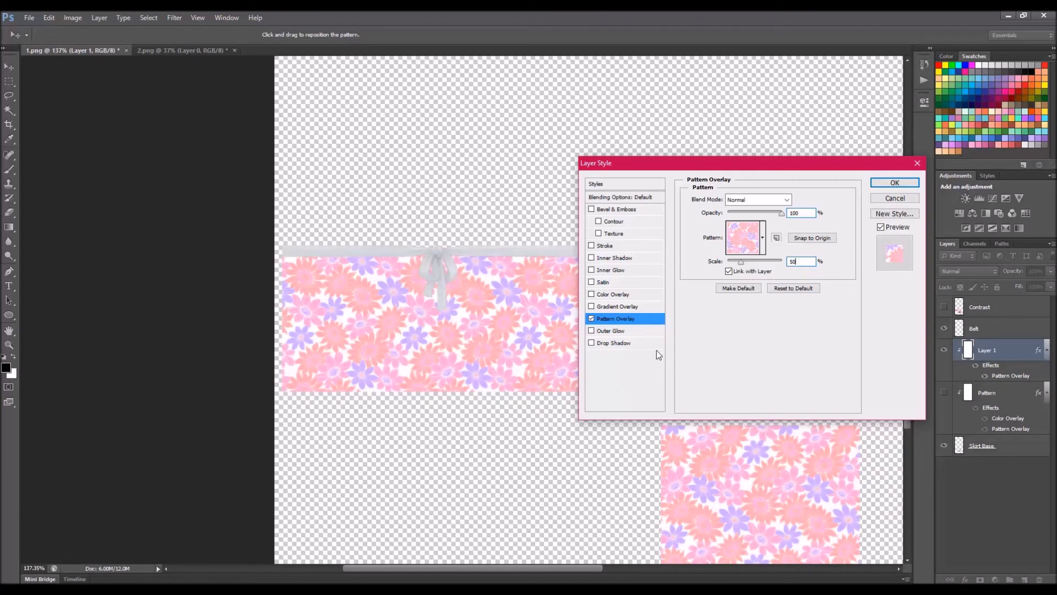
{"action": "left_click", "coordinate": [748, 200]}
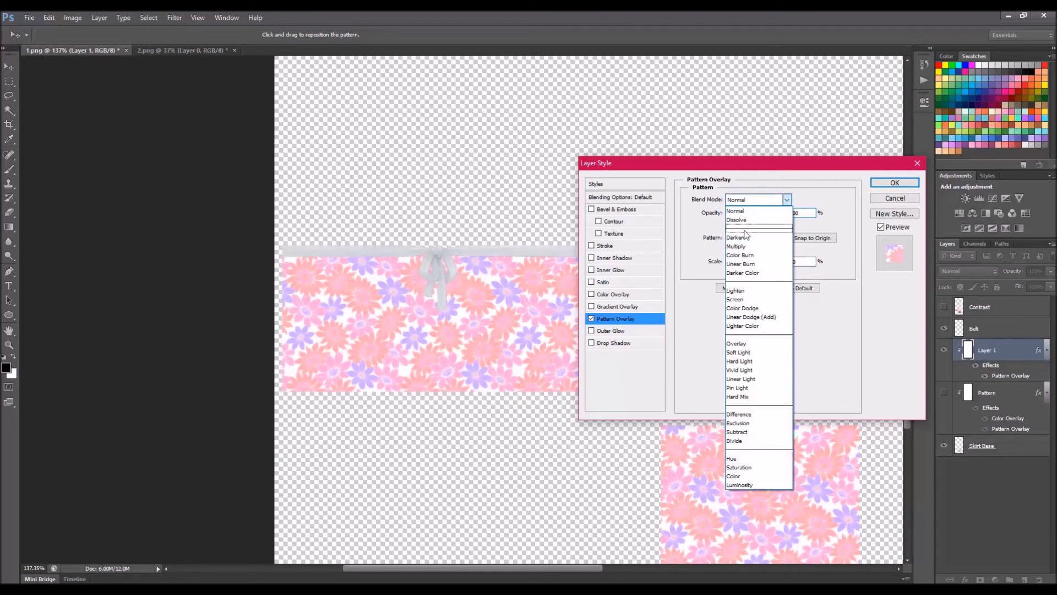
{"action": "left_click", "coordinate": [742, 247]}
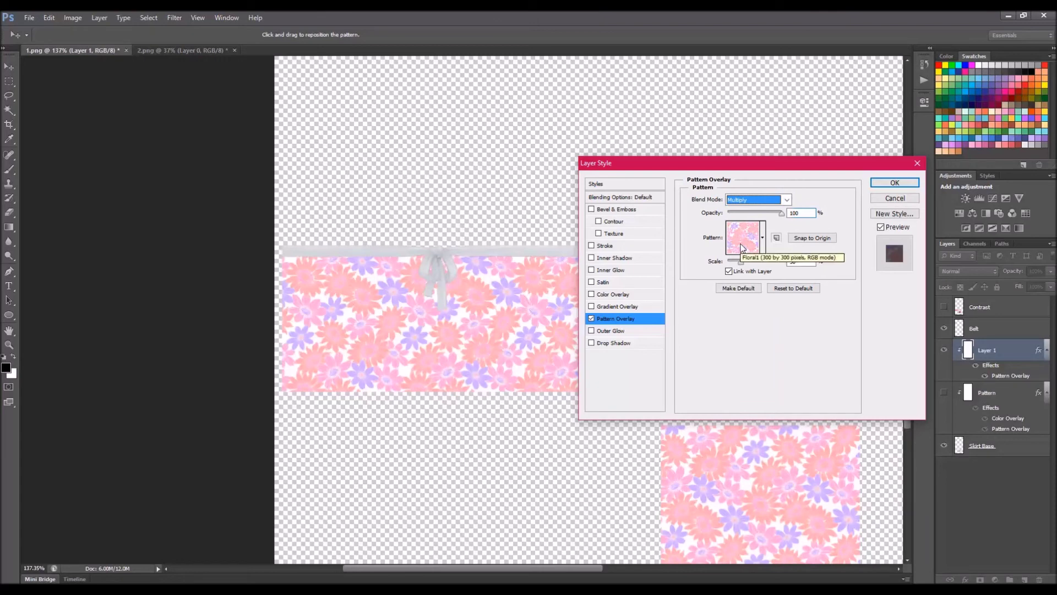
{"action": "left_click", "coordinate": [909, 182]}
- Set Layer 1's blend mode to Multiply and hide it to compare
{"action": "key", "text": "w"}
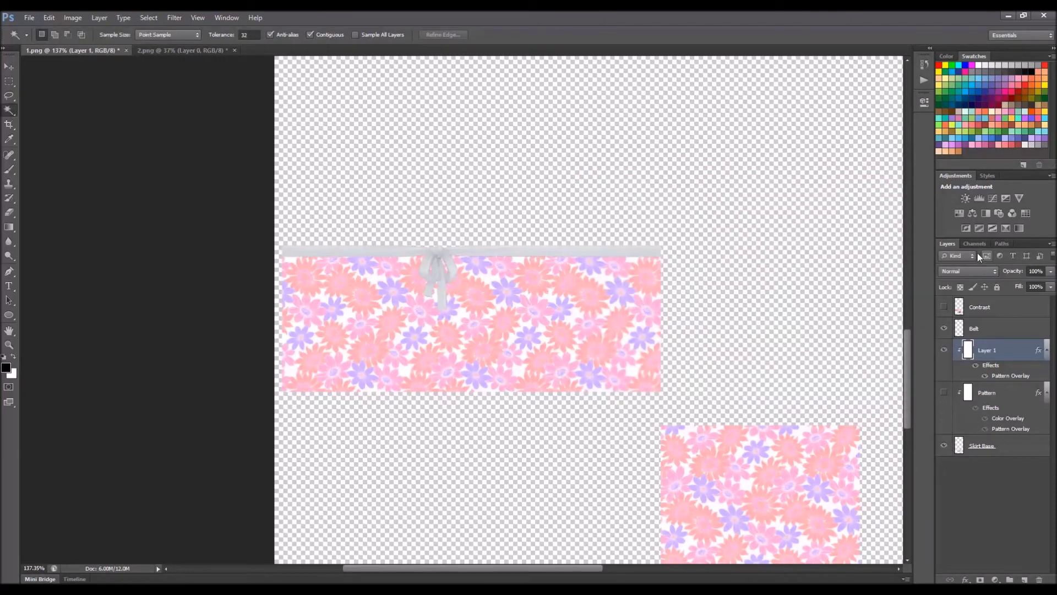
{"action": "left_click", "coordinate": [967, 272]}
{"action": "left_click", "coordinate": [958, 319]}
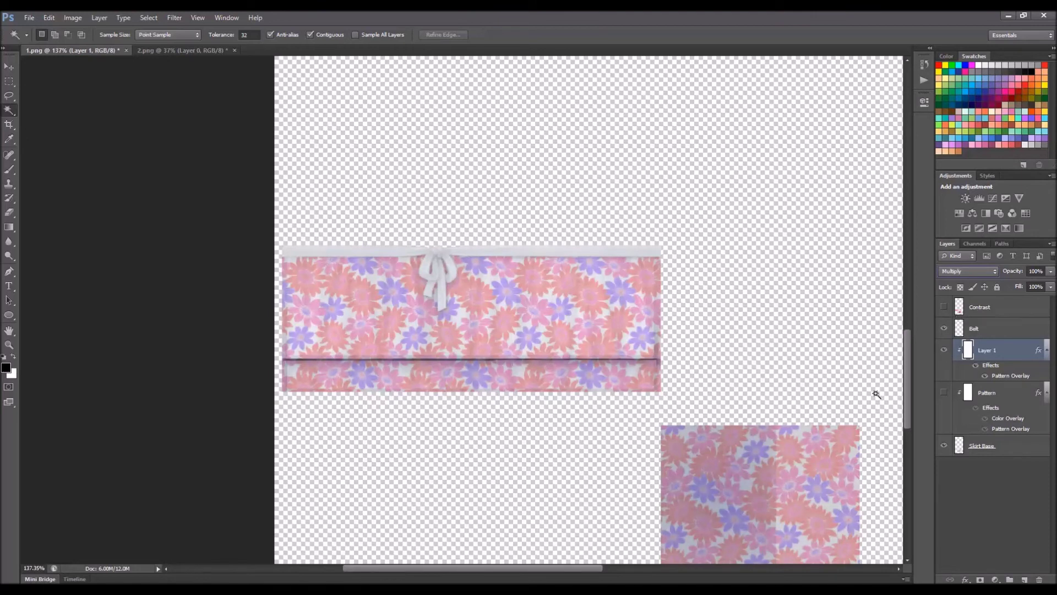
{"action": "left_click", "coordinate": [944, 351]}
{"action": "left_click", "coordinate": [944, 352]}
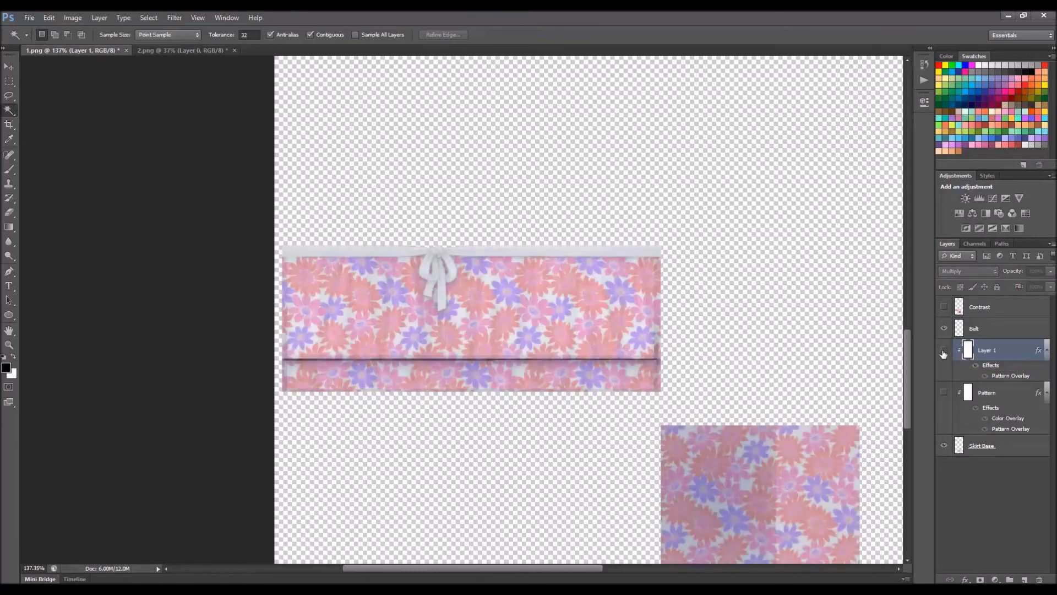
{"action": "left_click", "coordinate": [944, 351]}
{"action": "left_click", "coordinate": [944, 351]}
{"action": "left_click", "coordinate": [944, 350]}
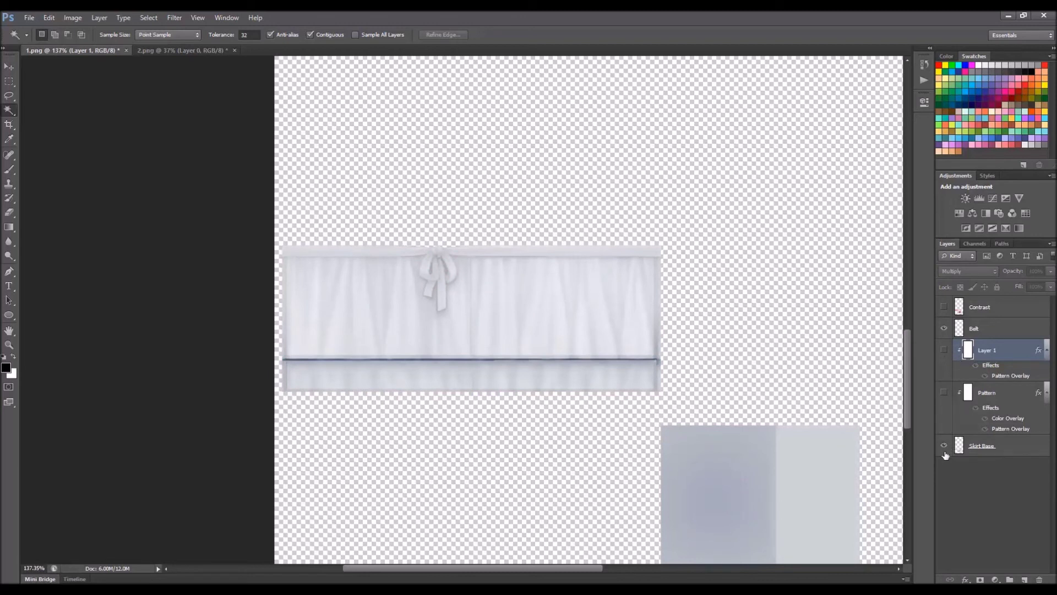
{"action": "left_click", "coordinate": [946, 309]}
{"action": "left_click_drag", "start_coordinate": [987, 304], "coordinate": [1007, 441]}
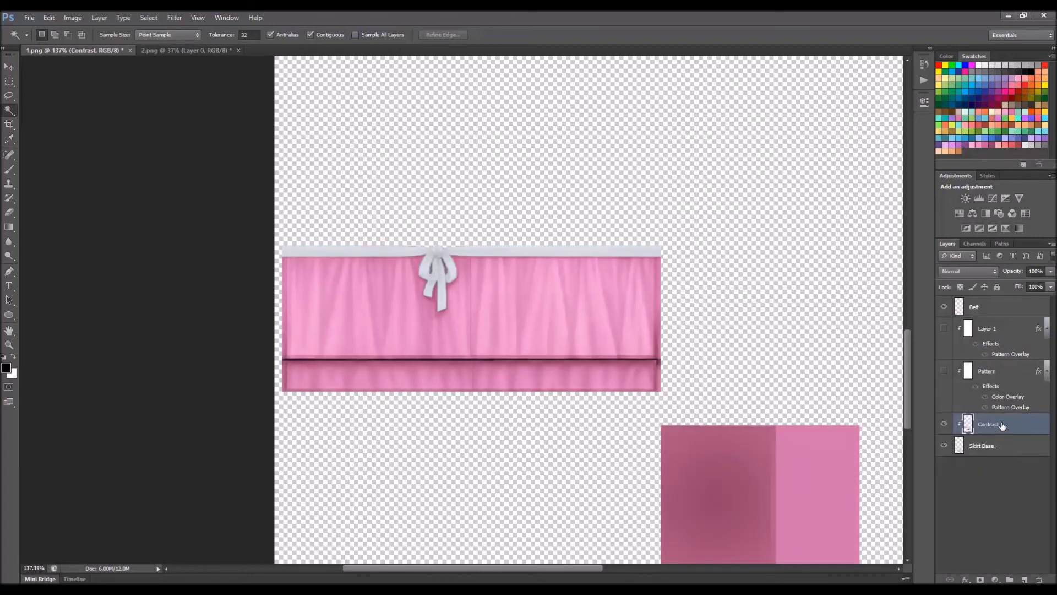
{"action": "left_click", "coordinate": [943, 329]}
{"action": "left_click", "coordinate": [943, 330]}
{"action": "left_click", "coordinate": [943, 330]}
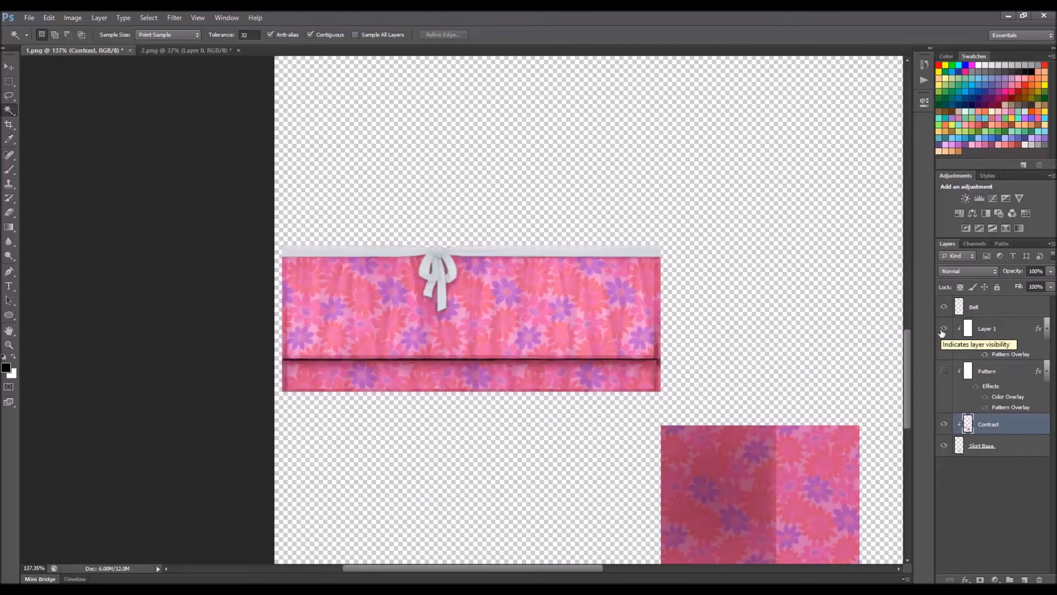
{"action": "left_click", "coordinate": [943, 329]}
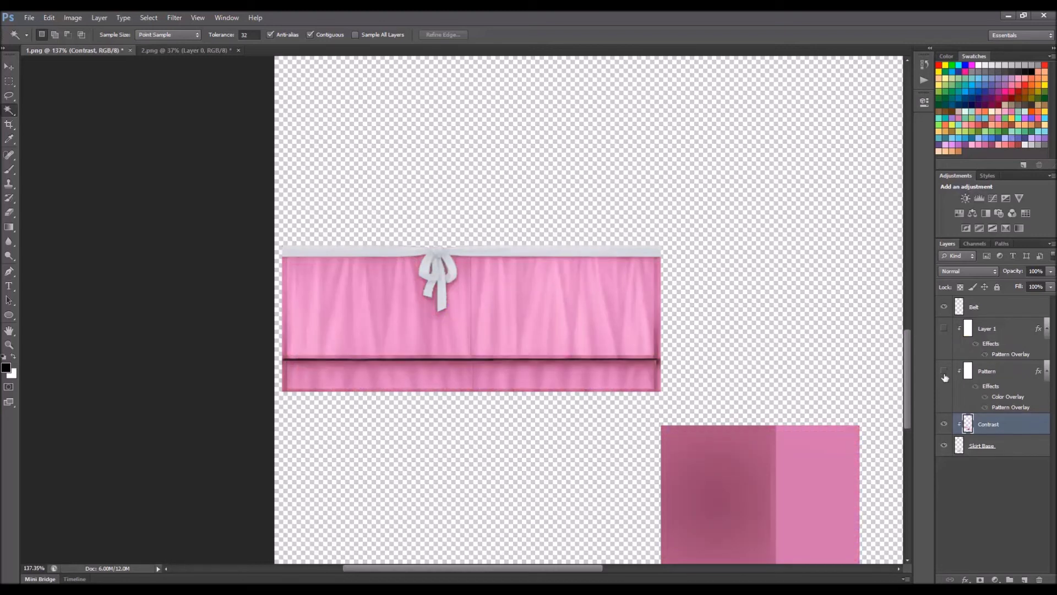
{"action": "left_click", "coordinate": [943, 372]}
{"action": "left_click", "coordinate": [944, 371]}
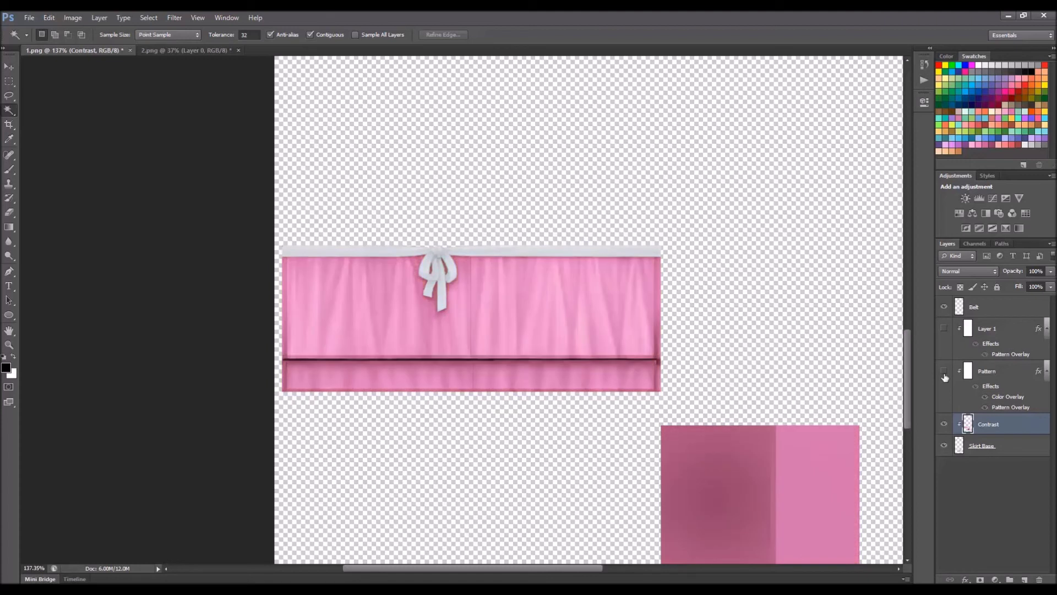
{"action": "left_click", "coordinate": [945, 329]}
{"action": "left_click", "coordinate": [945, 329]}
{"action": "left_click_drag", "start_coordinate": [1021, 425], "coordinate": [1018, 303]}
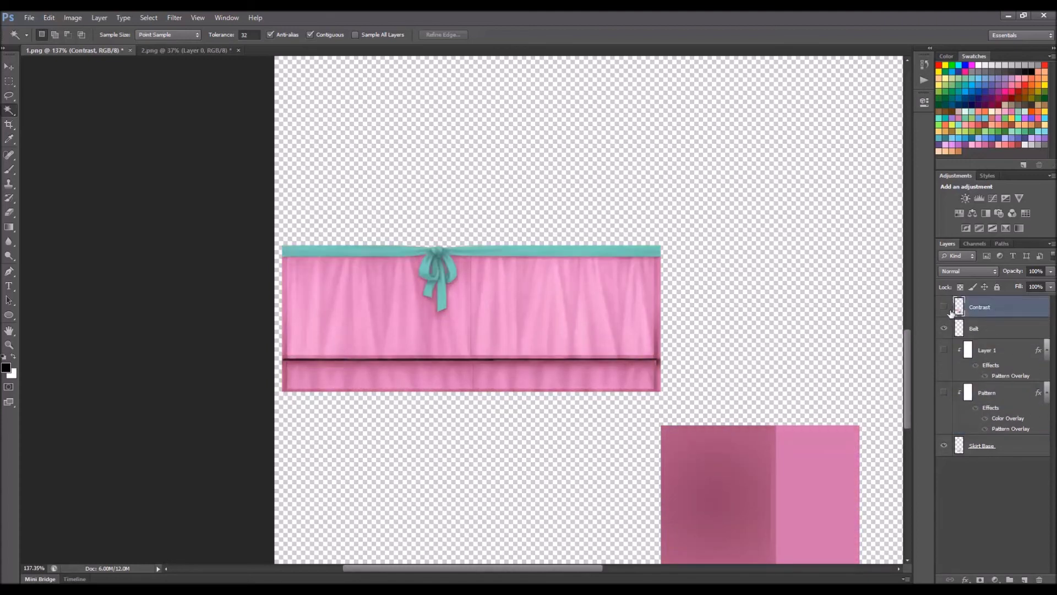
{"action": "left_click", "coordinate": [944, 307]}
{"action": "left_click", "coordinate": [944, 351]}
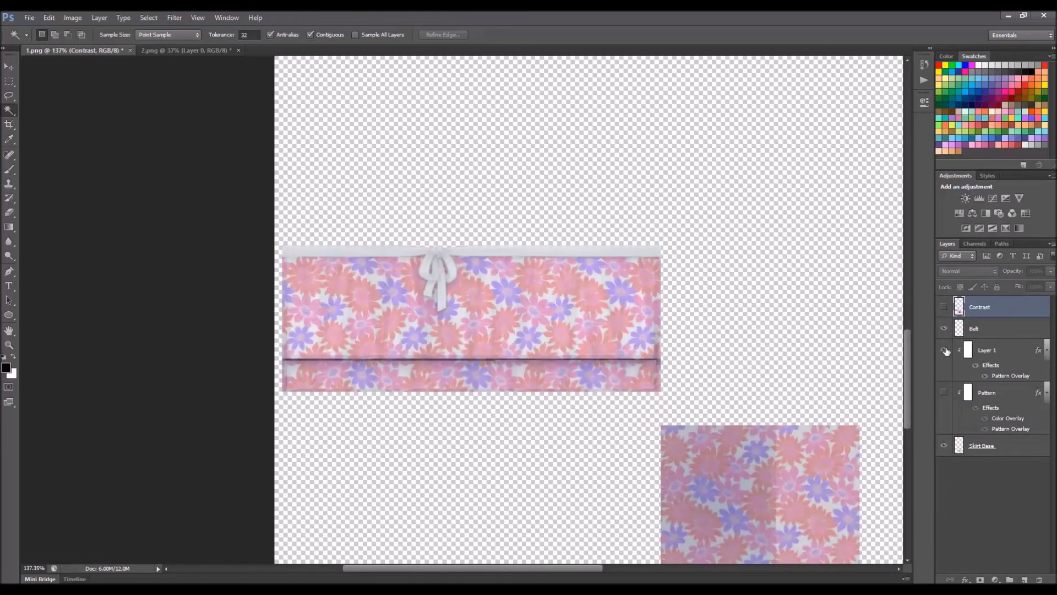
{"action": "left_click", "coordinate": [1001, 357]}
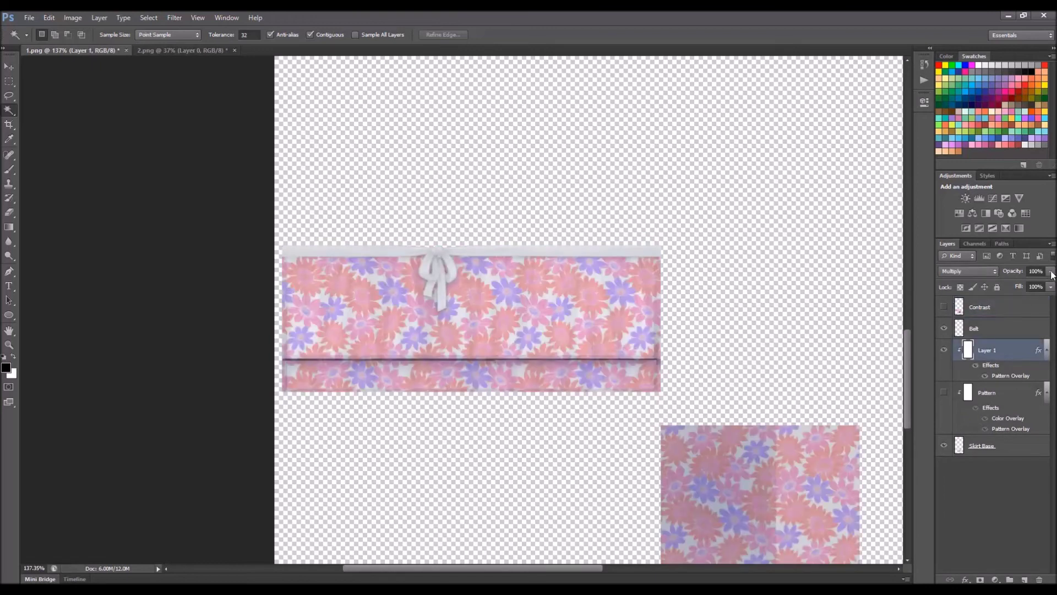
- Fade the floral layer to about 31% opacity, keeping the Multiply blend mode
{"action": "left_click", "coordinate": [1050, 271]}
{"action": "left_click_drag", "start_coordinate": [1035, 283], "coordinate": [1012, 280]}
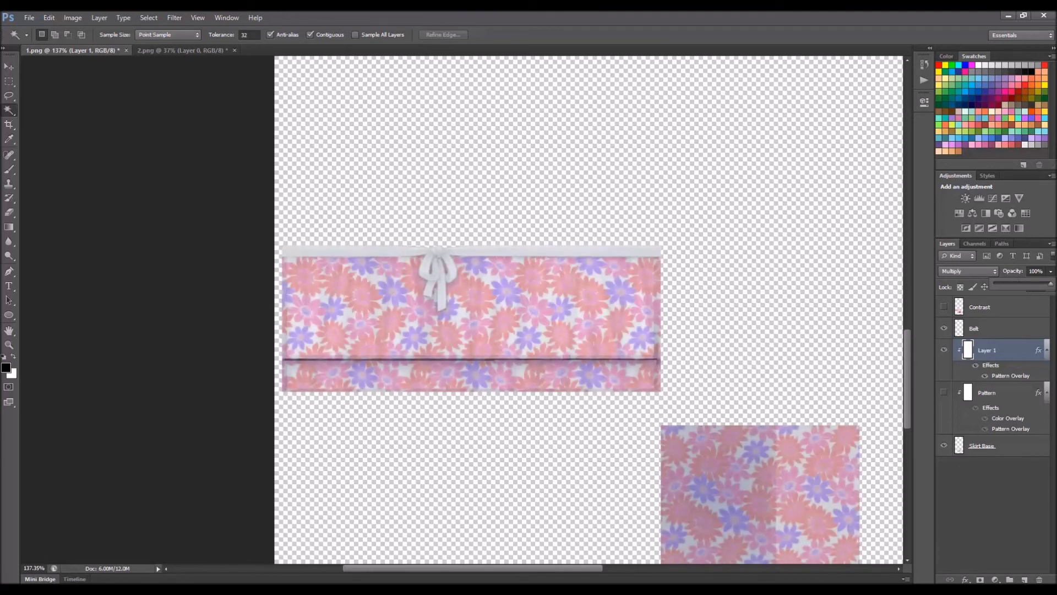
{"action": "left_click", "coordinate": [969, 270]}
{"action": "left_click", "coordinate": [965, 270]}
- Duplicate and clip the floral layer, test the copy at lower opacity, then delete it
{"action": "key", "text": "ctrl+j"}
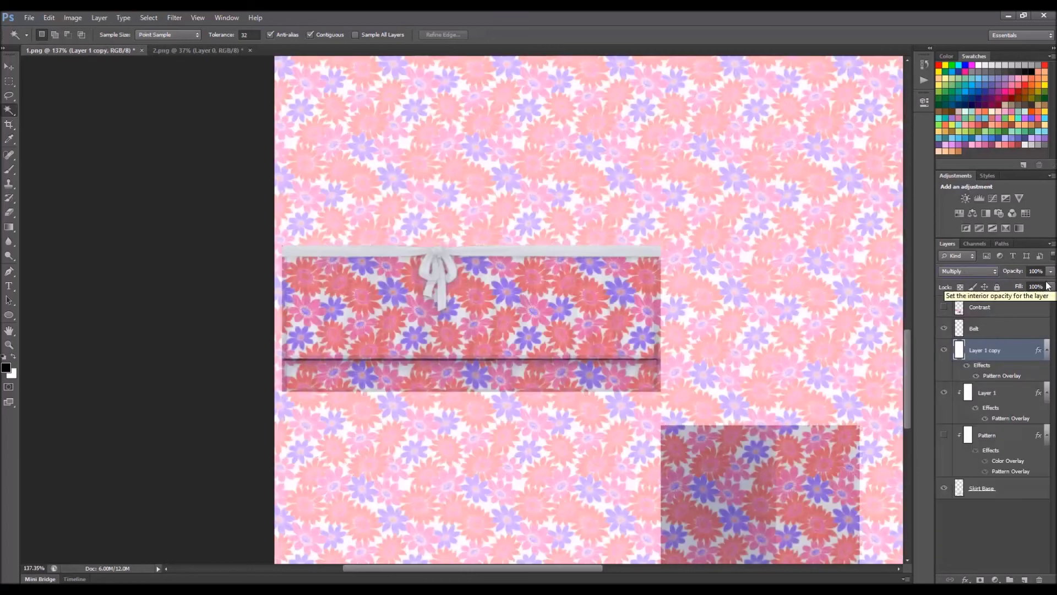
{"action": "key", "text": "ctrl+alt+g"}
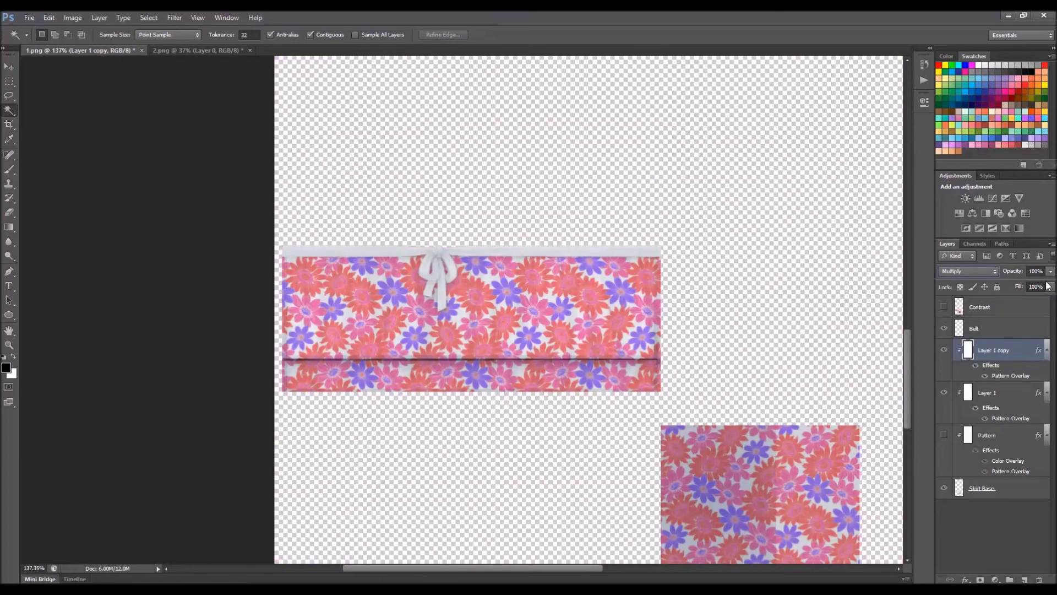
{"action": "left_click", "coordinate": [944, 351]}
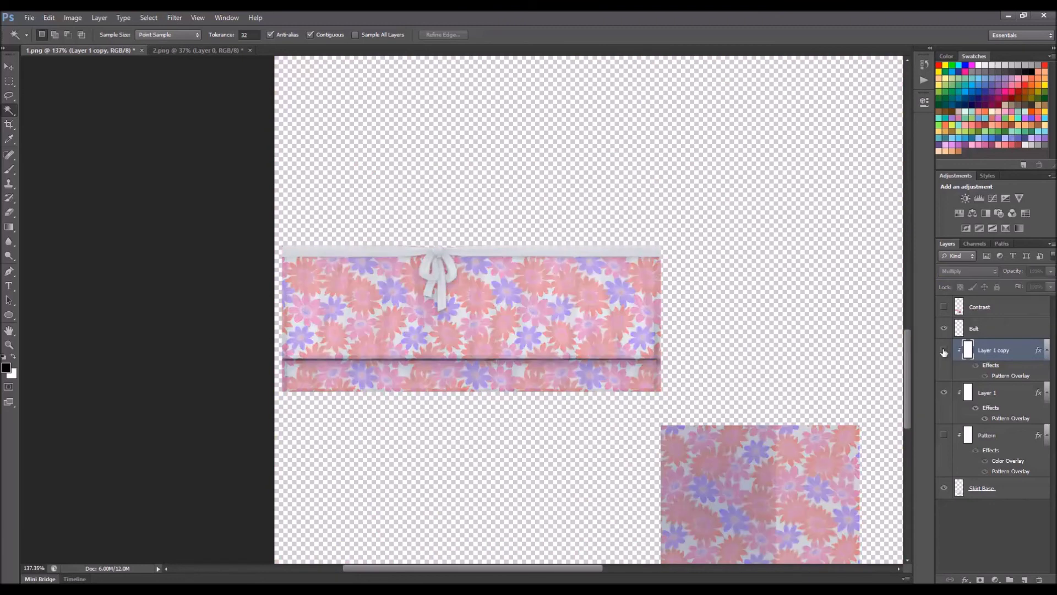
{"action": "left_click", "coordinate": [943, 351]}
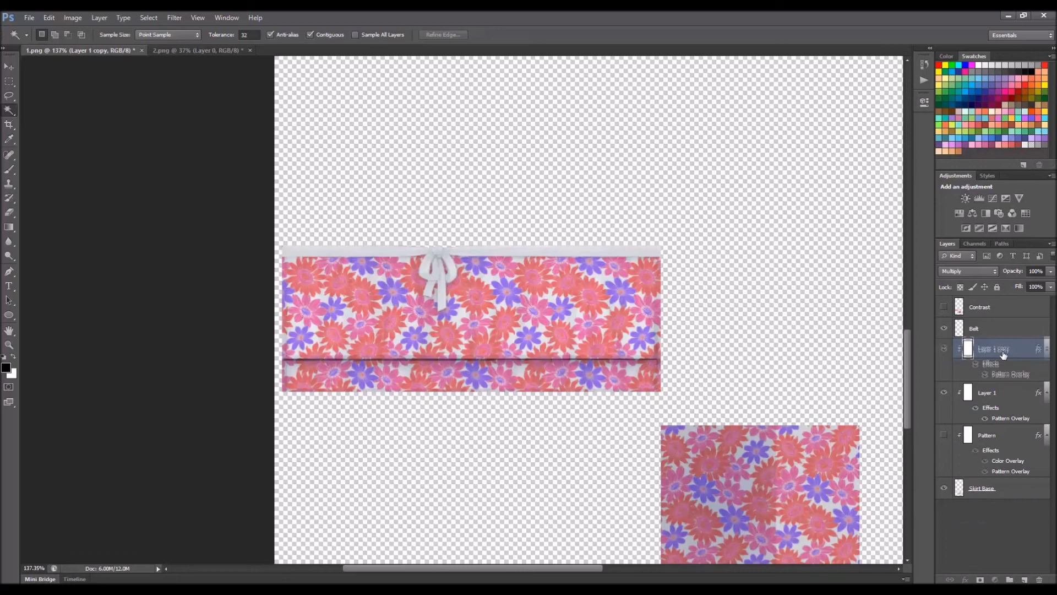
{"action": "left_click", "coordinate": [1050, 271]}
{"action": "left_click_drag", "start_coordinate": [1049, 283], "coordinate": [1013, 285]}
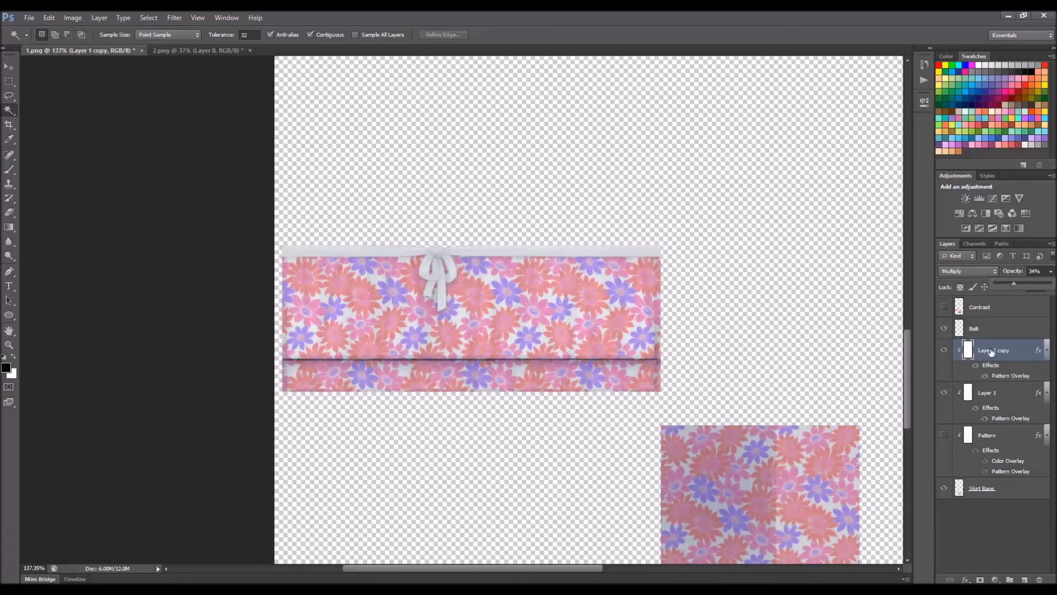
{"action": "left_click_drag", "start_coordinate": [991, 351], "coordinate": [1039, 579]}
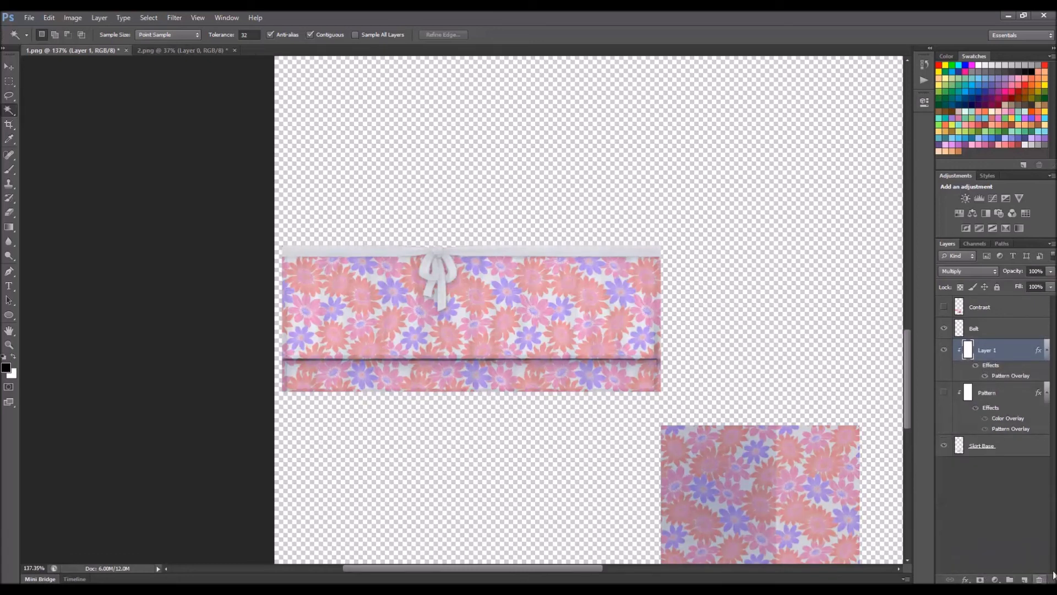
- Toggle Layer 1's visibility and trial lighter opacities on the floral pattern
{"action": "left_click", "coordinate": [944, 351]}
{"action": "left_click", "coordinate": [944, 351]}
{"action": "left_click_drag", "start_coordinate": [1050, 276], "coordinate": [1046, 288]}
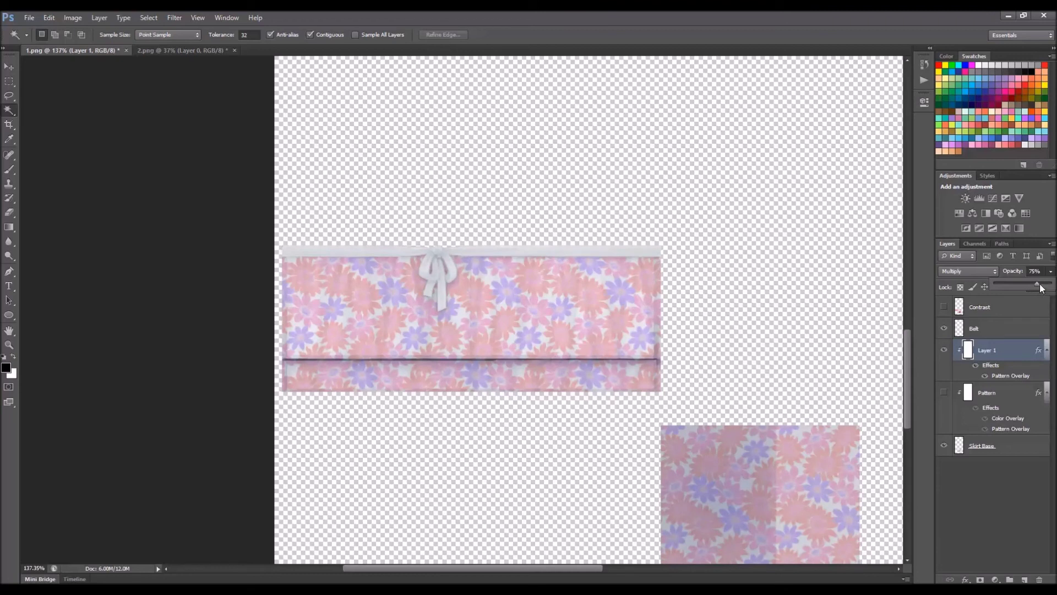
{"action": "left_click_drag", "start_coordinate": [1038, 285], "coordinate": [1051, 284]}
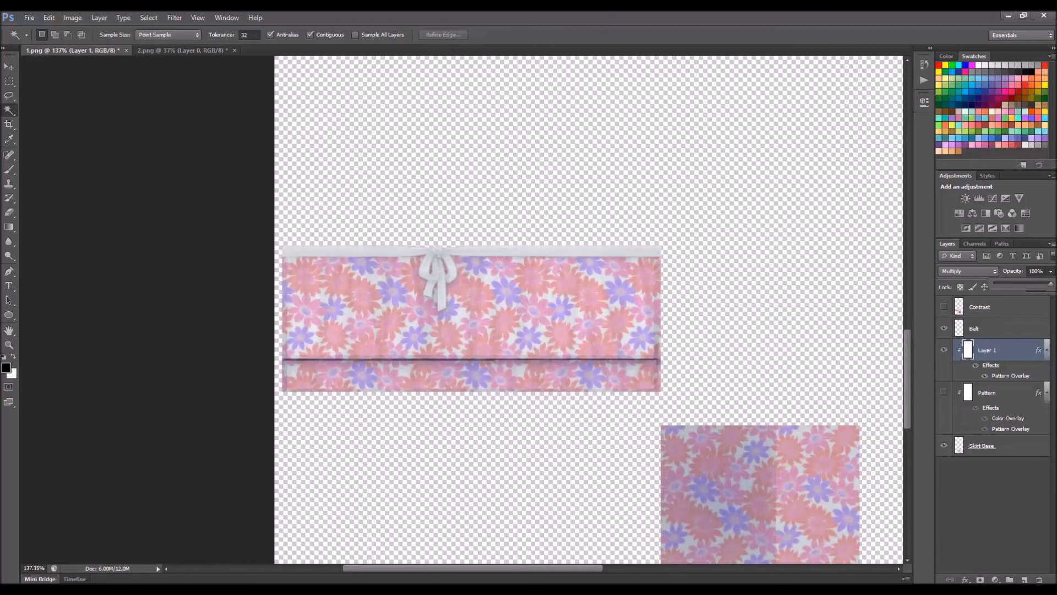
{"action": "scroll", "coordinate": [275, 236], "scroll_direction": "up", "scroll_amount": 2}
{"action": "scroll", "coordinate": [390, 312], "scroll_direction": "up", "scroll_amount": 2}
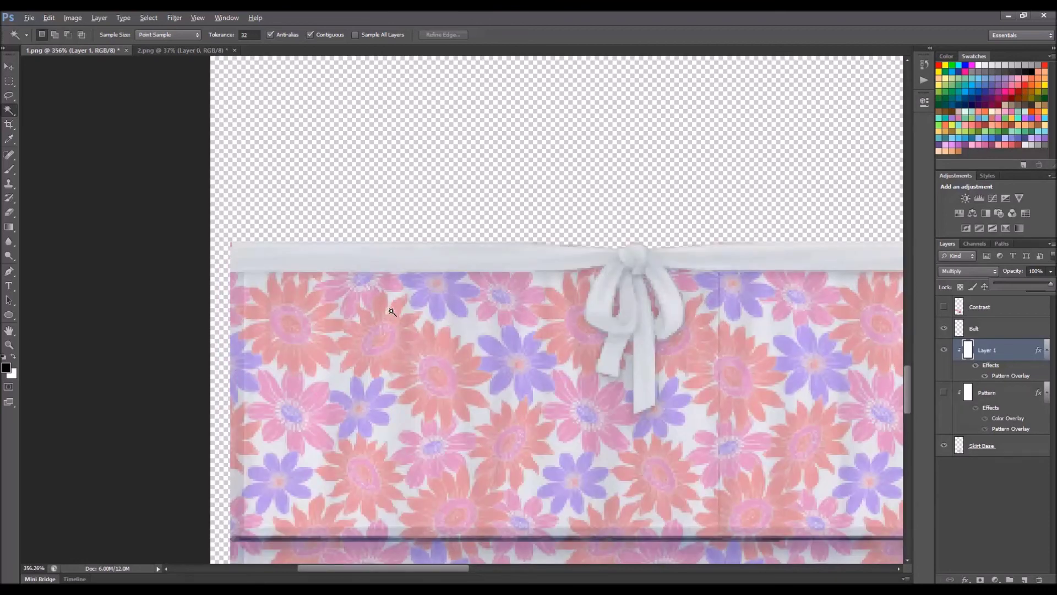
{"action": "mouse_move", "coordinate": [1051, 285]}
{"action": "left_mouse_down"}
{"action": "mouse_move", "coordinate": [1022, 282]}
{"action": "mouse_move", "coordinate": [1052, 282]}
{"action": "left_mouse_up"}
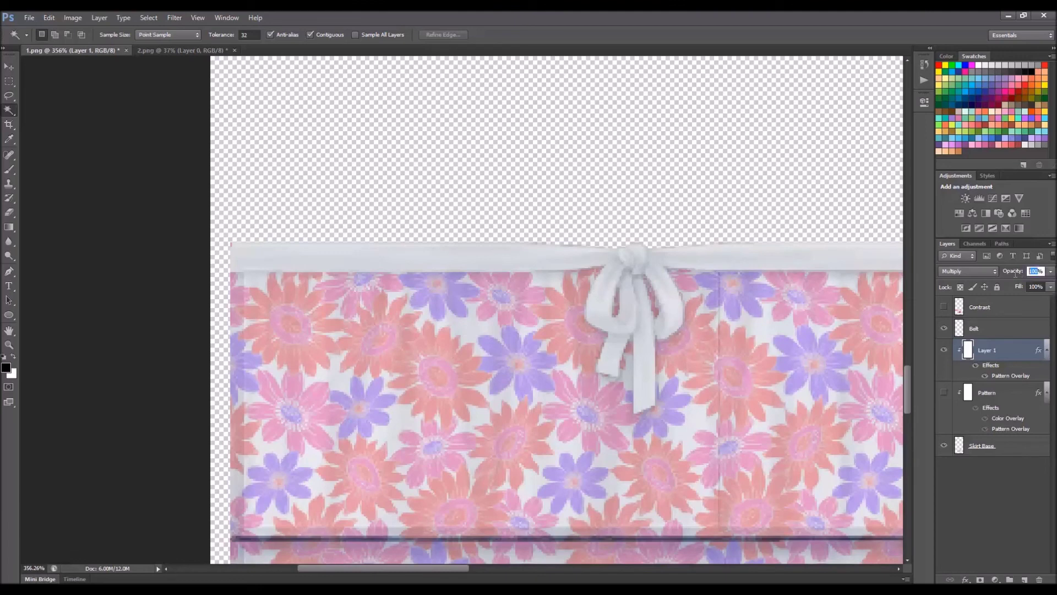
- Set Layer 1's opacity to 80% and deselect the layer
{"action": "type", "text": "80"}
{"action": "key", "text": "Return"}
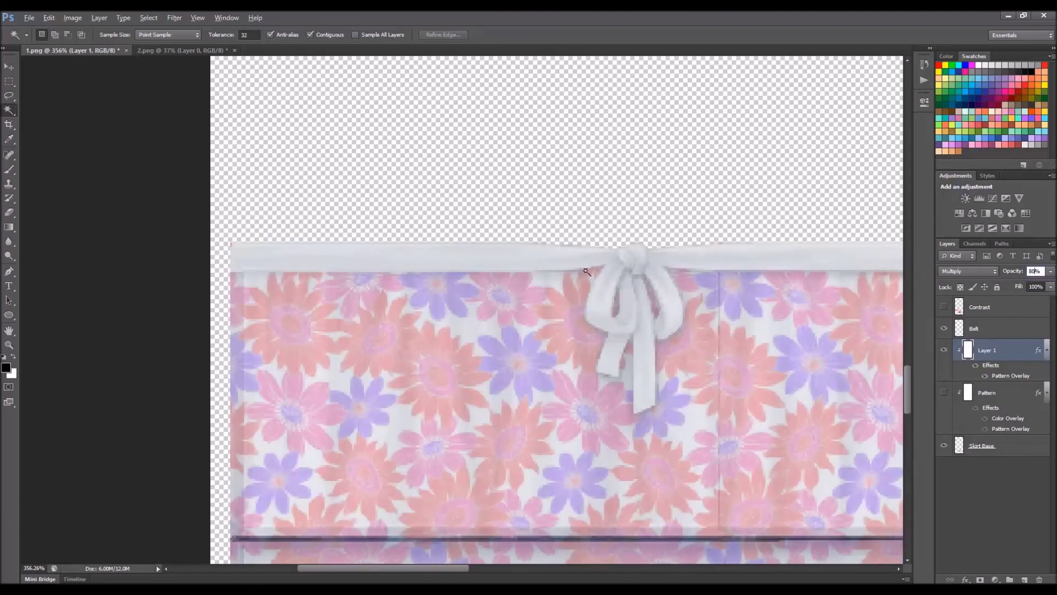
{"action": "left_click", "coordinate": [1013, 484]}
{"action": "scroll", "coordinate": [726, 365], "scroll_direction": "down", "scroll_amount": 3}
{"action": "scroll", "coordinate": [727, 365], "scroll_direction": "down", "scroll_amount": 4}
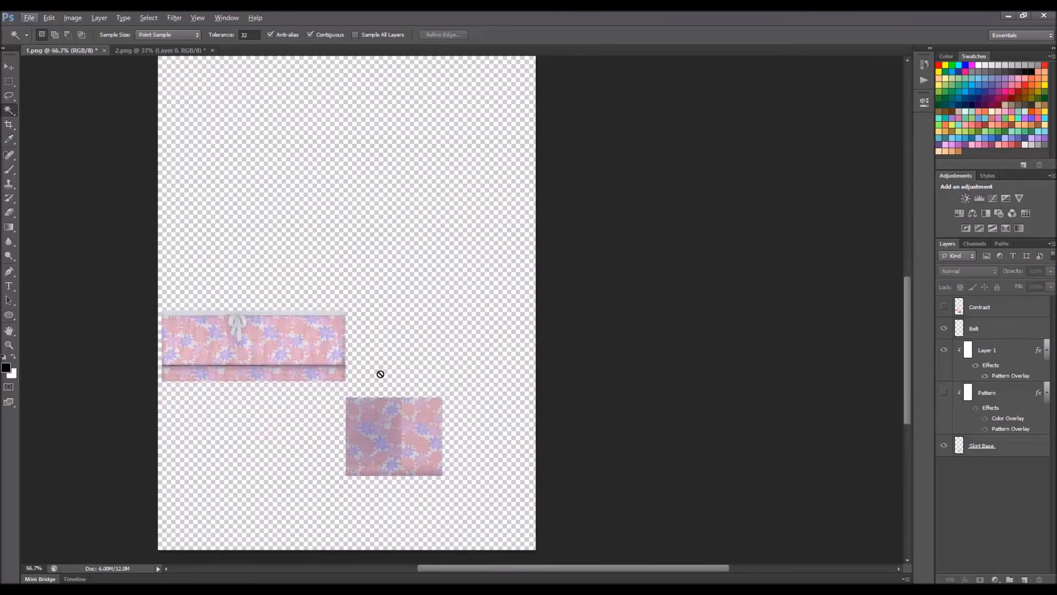
- Save a PNG copy of the floral skirt texture in Pattern Tutorial, accepting the PNG options
{"action": "scroll", "coordinate": [380, 372], "scroll_direction": "up", "scroll_amount": 2}
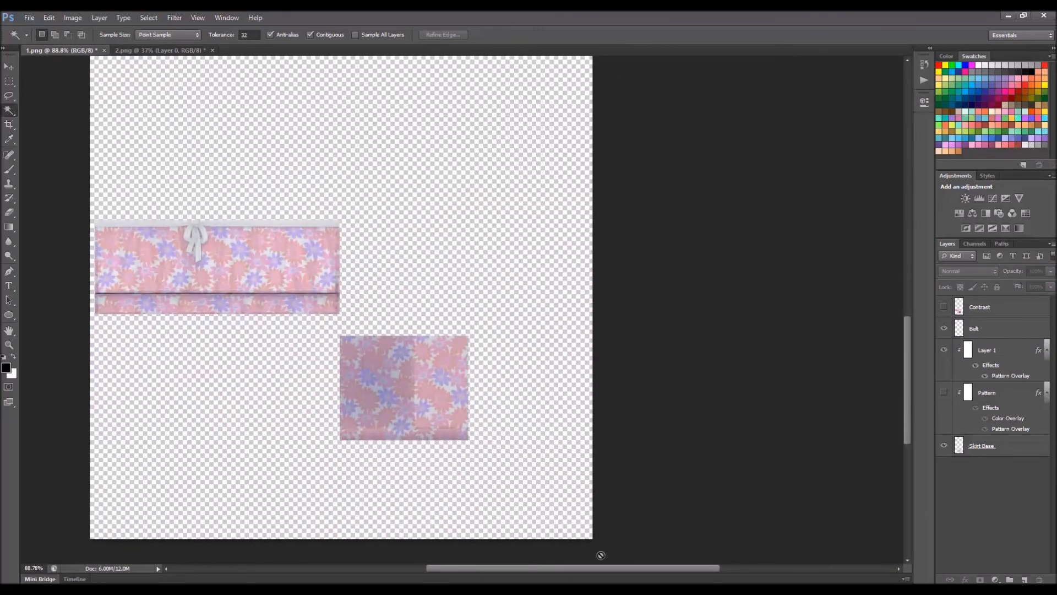
{"action": "left_click_drag", "start_coordinate": [591, 566], "coordinate": [521, 564]}
{"action": "scroll", "coordinate": [538, 471], "scroll_direction": "up", "scroll_amount": 2}
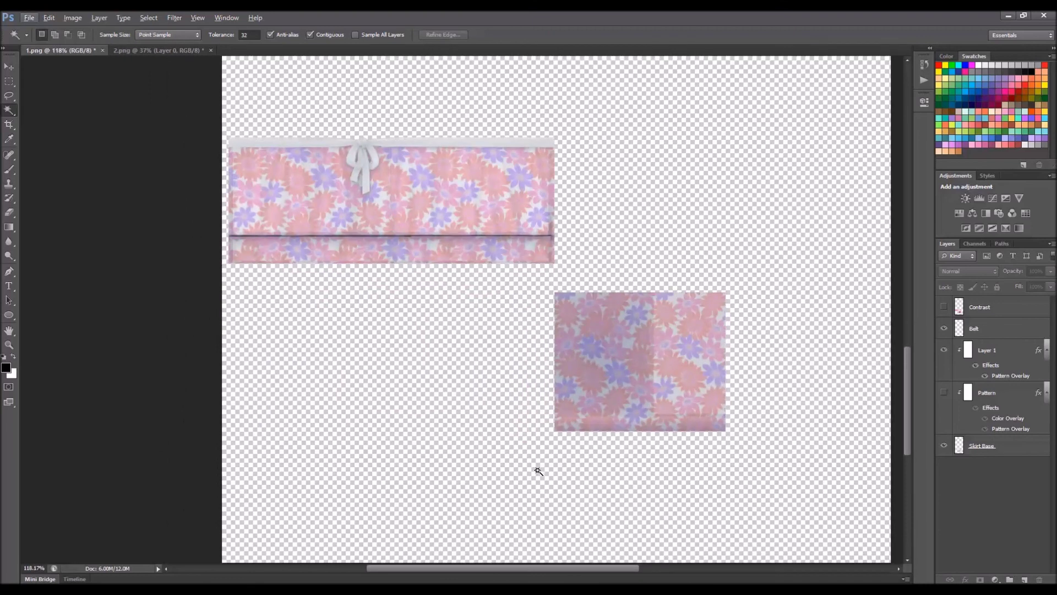
{"action": "left_click", "coordinate": [28, 18]}
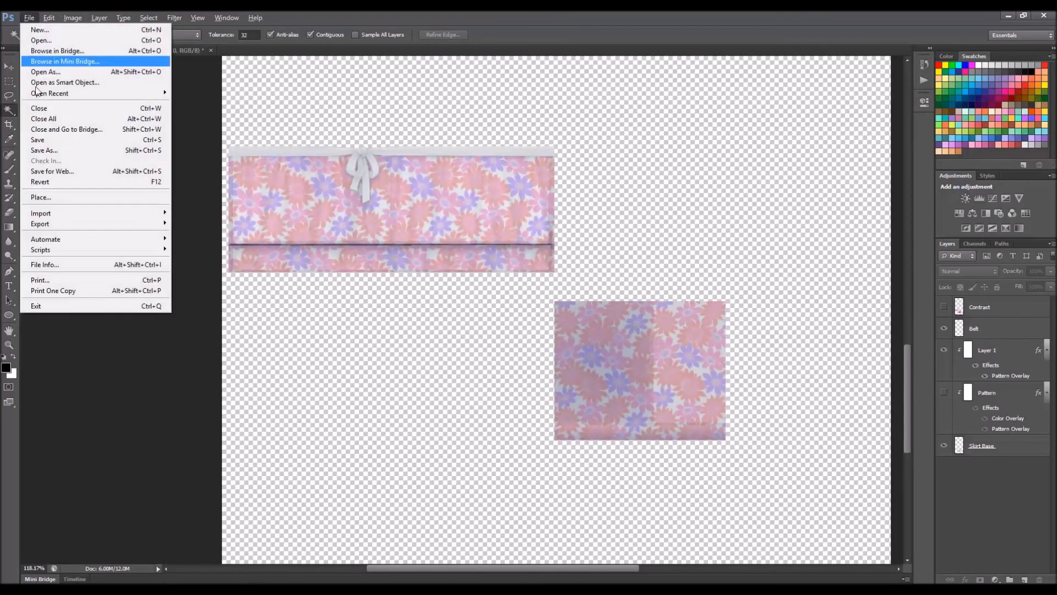
{"action": "left_click", "coordinate": [43, 147]}
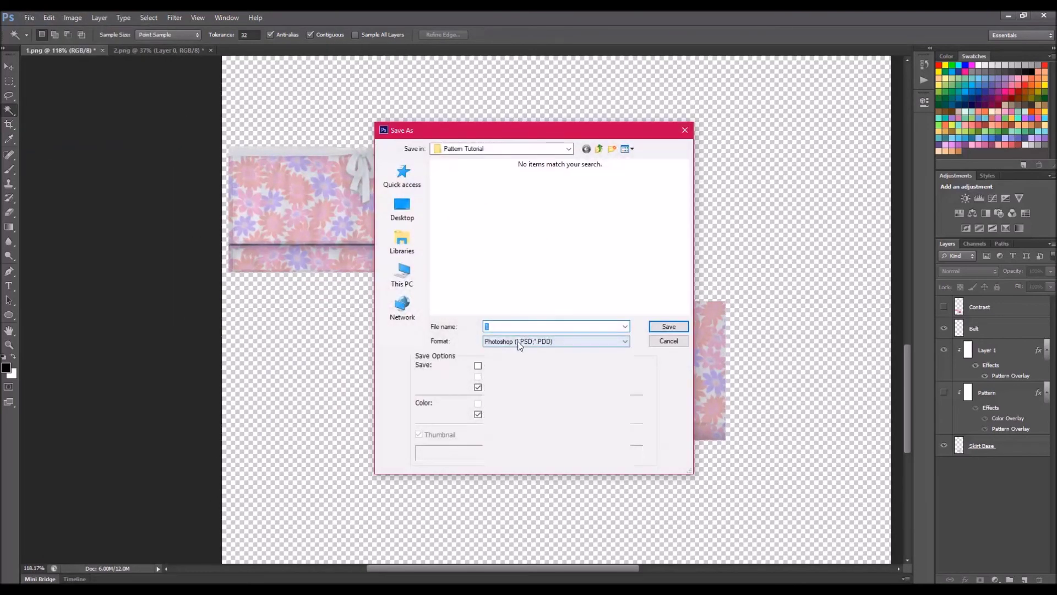
{"action": "left_click", "coordinate": [516, 341]}
{"action": "left_click", "coordinate": [518, 475]}
{"action": "left_click", "coordinate": [523, 328]}
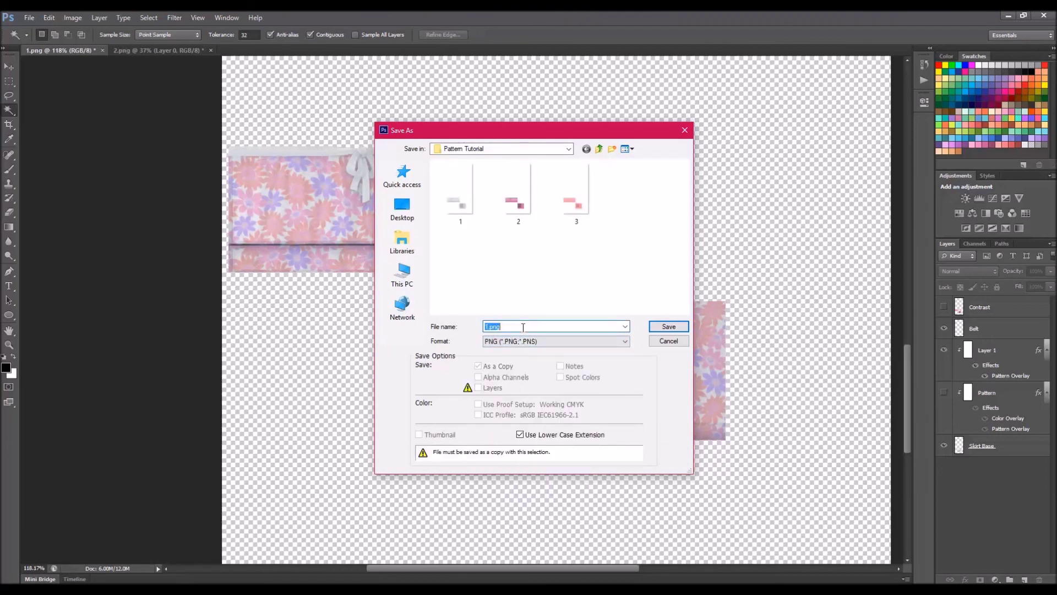
{"action": "type", "text": "1"}
{"action": "key", "text": "Return"}
{"action": "left_click", "coordinate": [567, 194]}
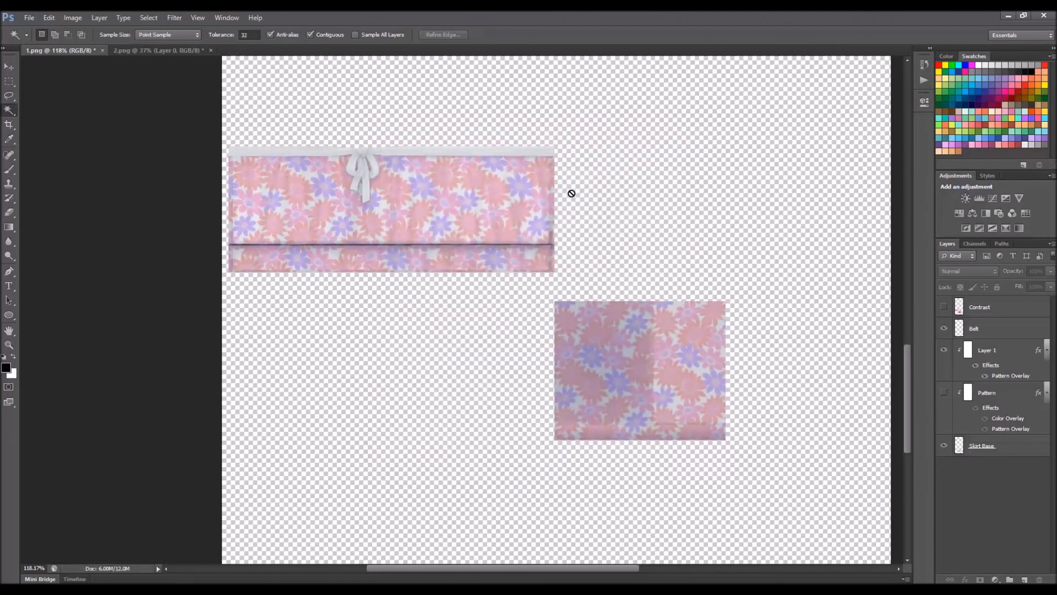
{"action": "left_click", "coordinate": [802, 575]}
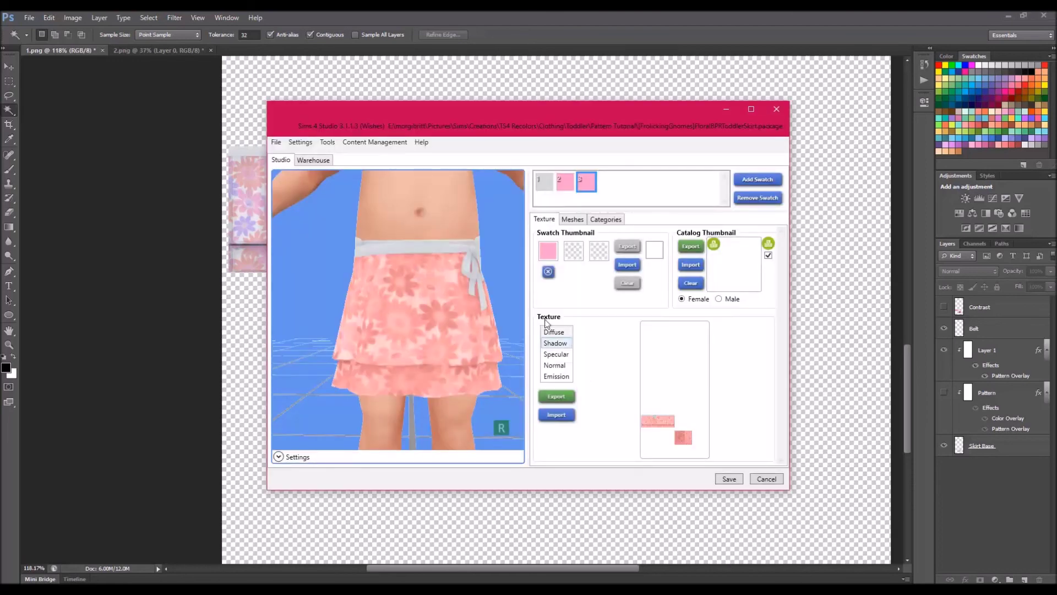
- Add a fourth swatch and import the saved texture file 4 into it
{"action": "left_click", "coordinate": [749, 183]}
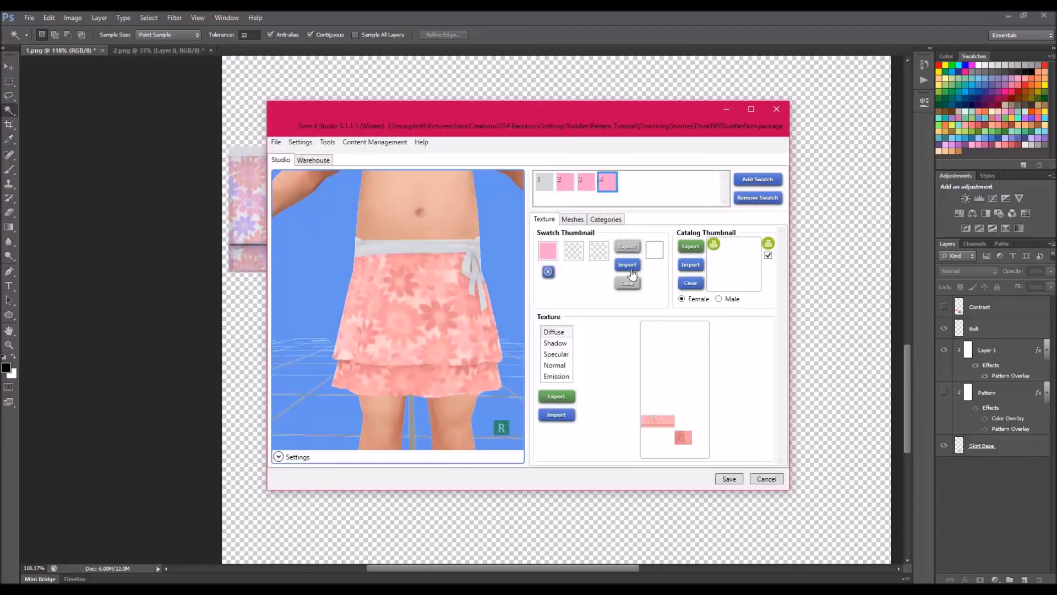
{"action": "left_click", "coordinate": [556, 414]}
{"action": "left_click", "coordinate": [790, 221]}
{"action": "left_click", "coordinate": [919, 414]}
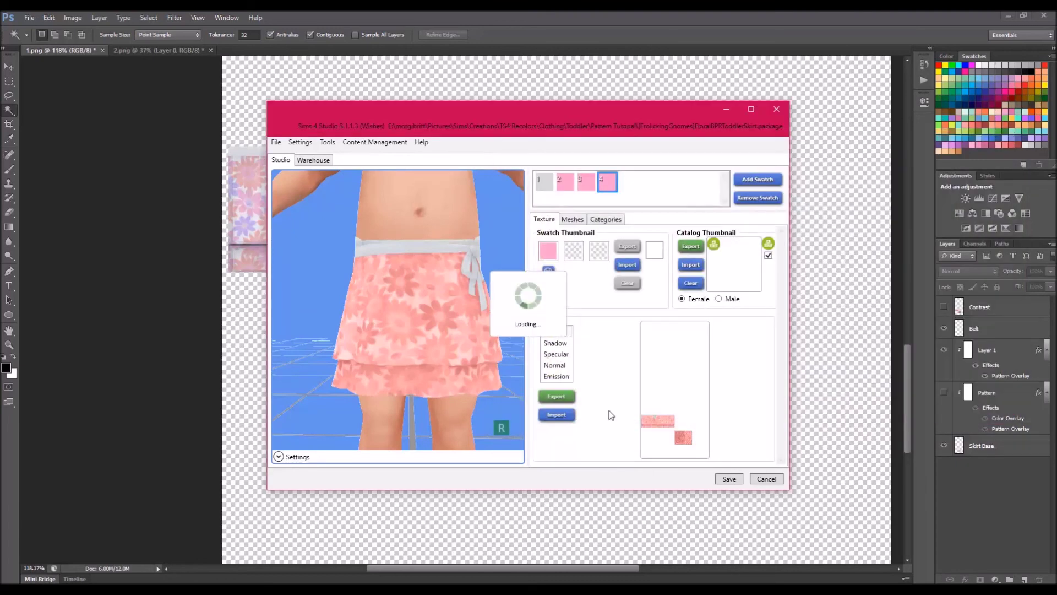
- Compare the new floral swatch 4 against swatches 1, 2 and 3 on the toddler skirt
{"action": "left_click_drag", "start_coordinate": [425, 355], "coordinate": [507, 393]}
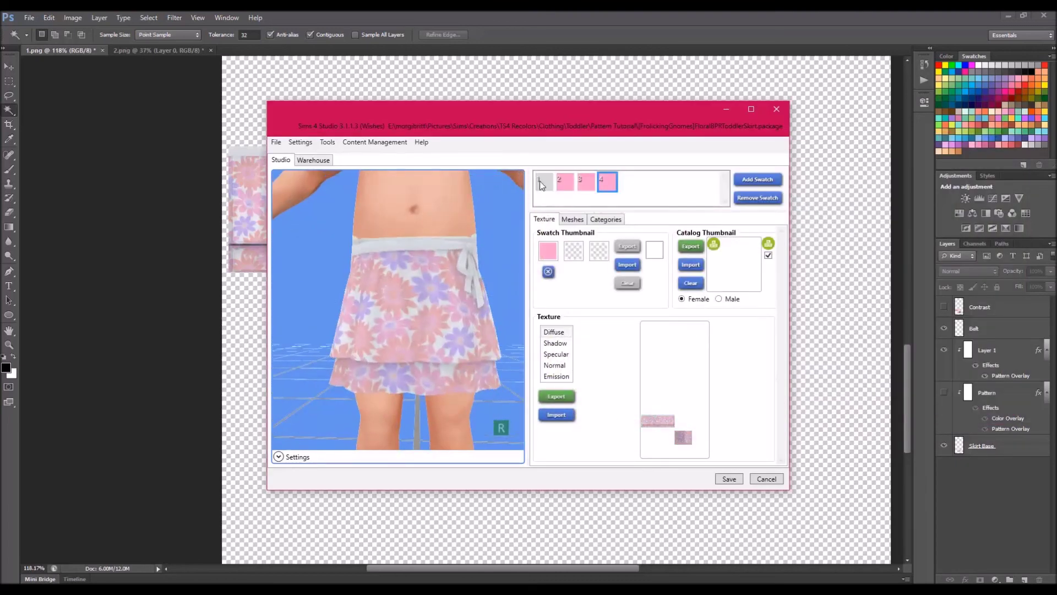
{"action": "left_click", "coordinate": [543, 182]}
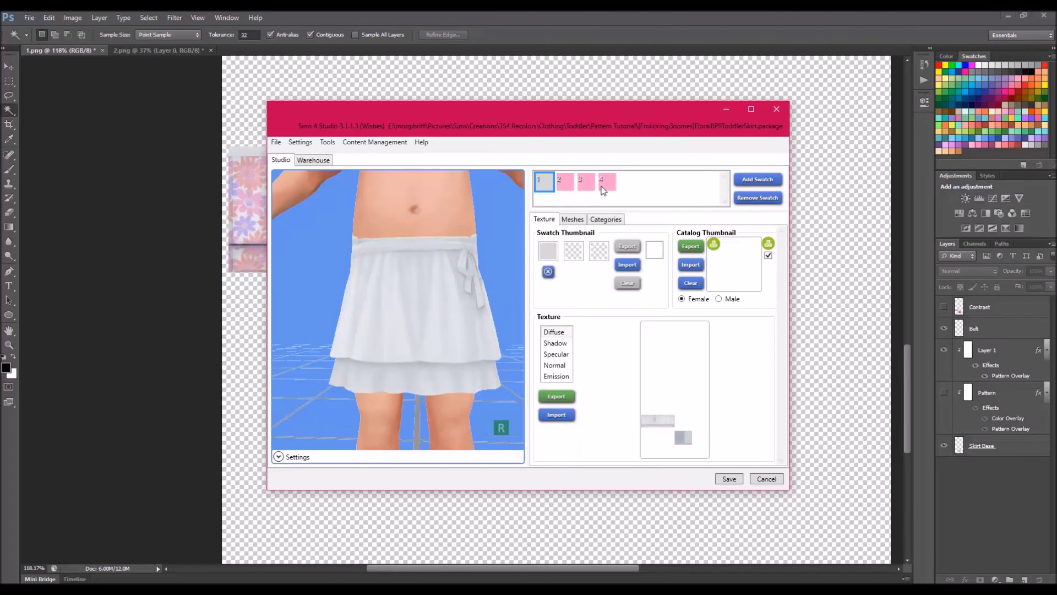
{"action": "left_click", "coordinate": [604, 188]}
{"action": "left_click", "coordinate": [544, 182]}
{"action": "left_click", "coordinate": [564, 187]}
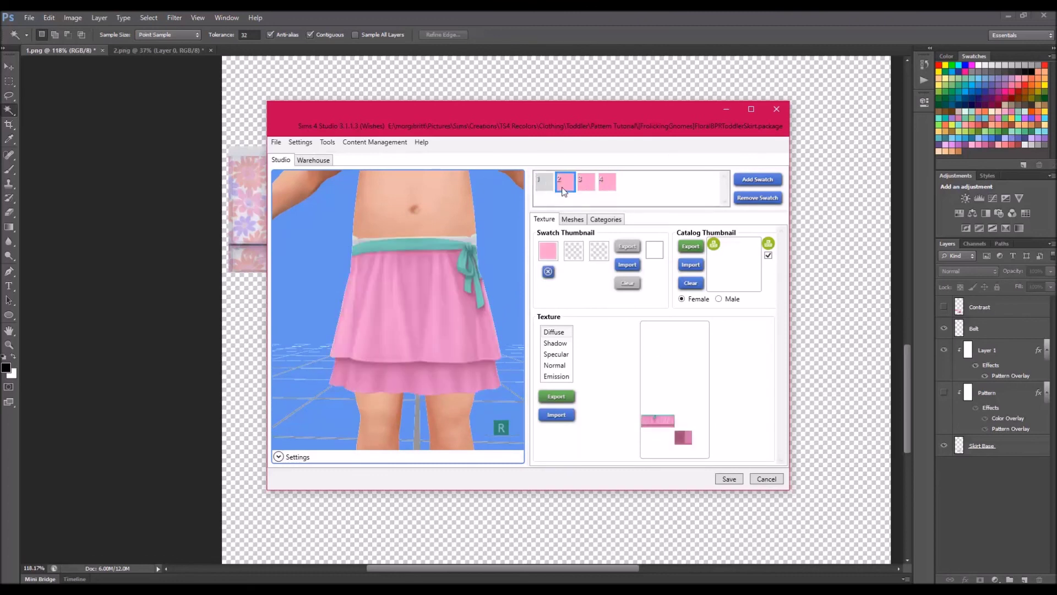
{"action": "left_click", "coordinate": [543, 184]}
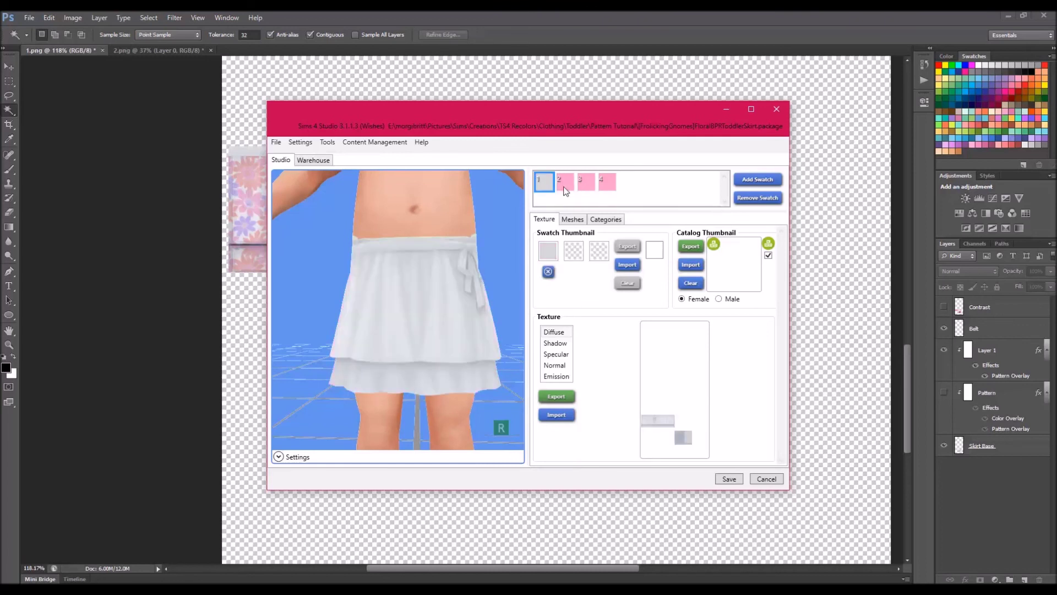
{"action": "left_click", "coordinate": [568, 188]}
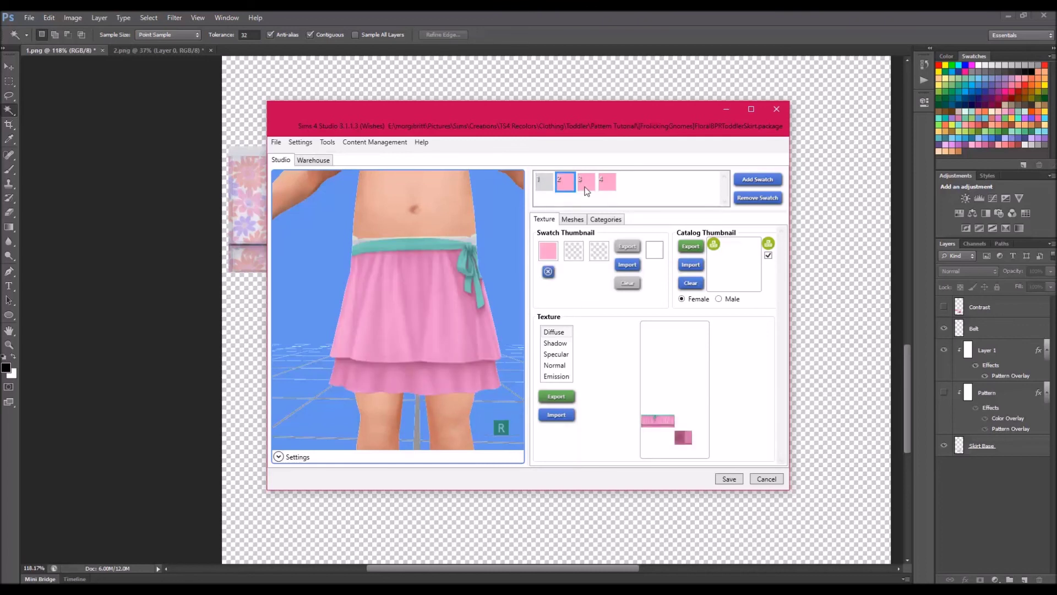
{"action": "left_click", "coordinate": [586, 189]}
{"action": "left_click", "coordinate": [610, 190]}
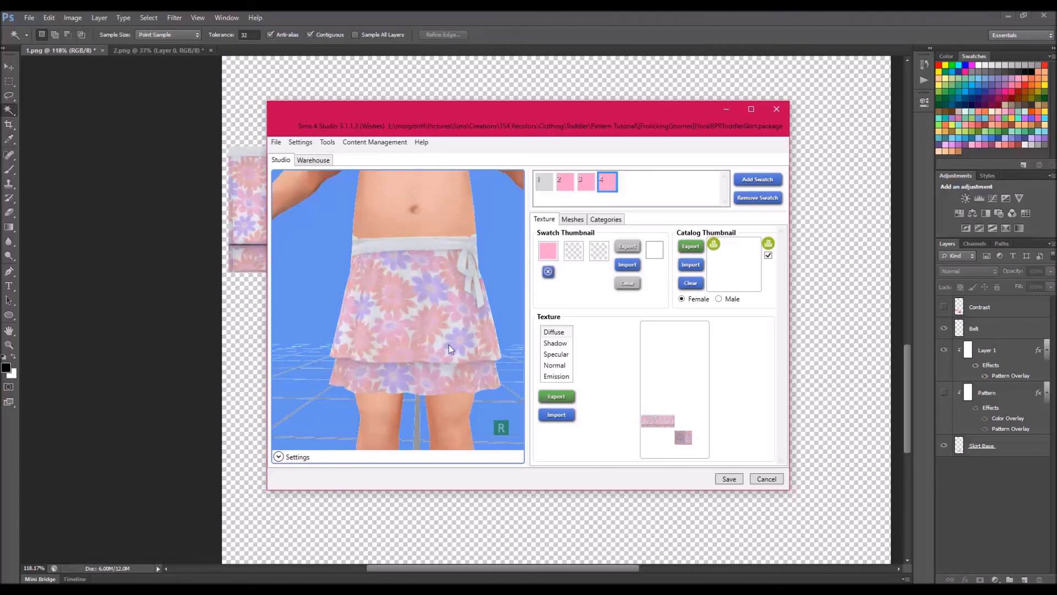
- Orbit the toddler for side views, comparing swatch 4 with the coral floral swatch 3
{"action": "left_click_drag", "start_coordinate": [449, 349], "coordinate": [462, 383]}
{"action": "scroll", "coordinate": [443, 363], "scroll_direction": "down", "scroll_amount": 4}
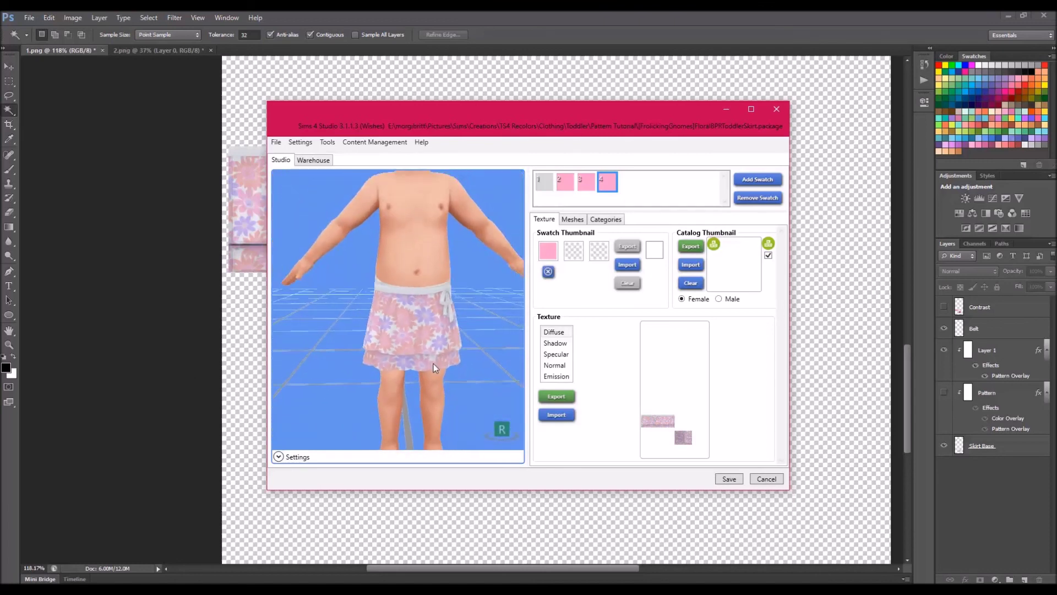
{"action": "scroll", "coordinate": [434, 364], "scroll_direction": "down", "scroll_amount": 2}
{"action": "left_click_drag", "start_coordinate": [434, 364], "coordinate": [385, 301]}
{"action": "scroll", "coordinate": [382, 302], "scroll_direction": "up", "scroll_amount": 5}
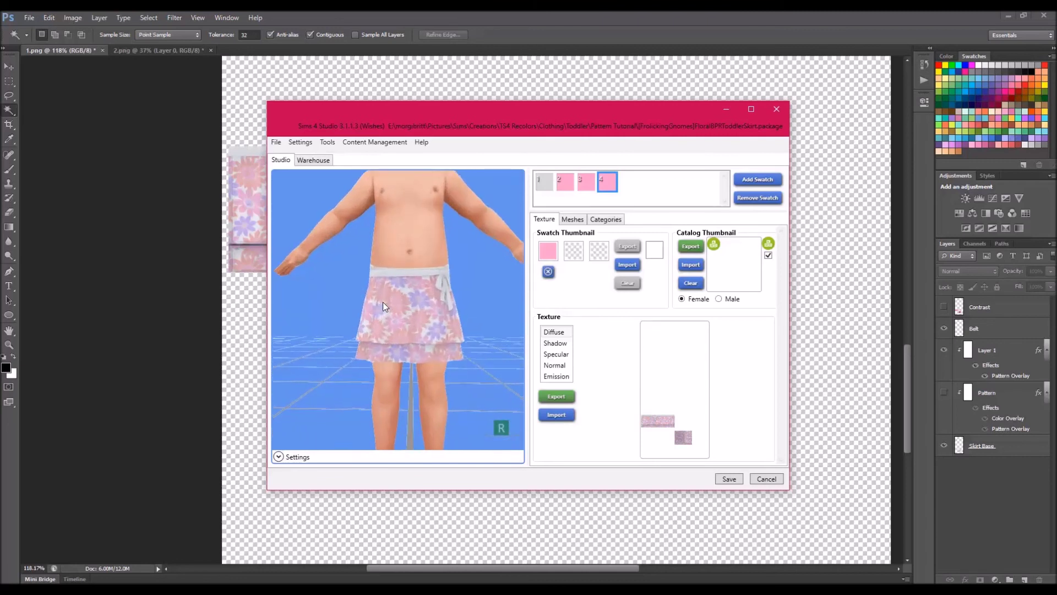
{"action": "left_click", "coordinate": [587, 185]}
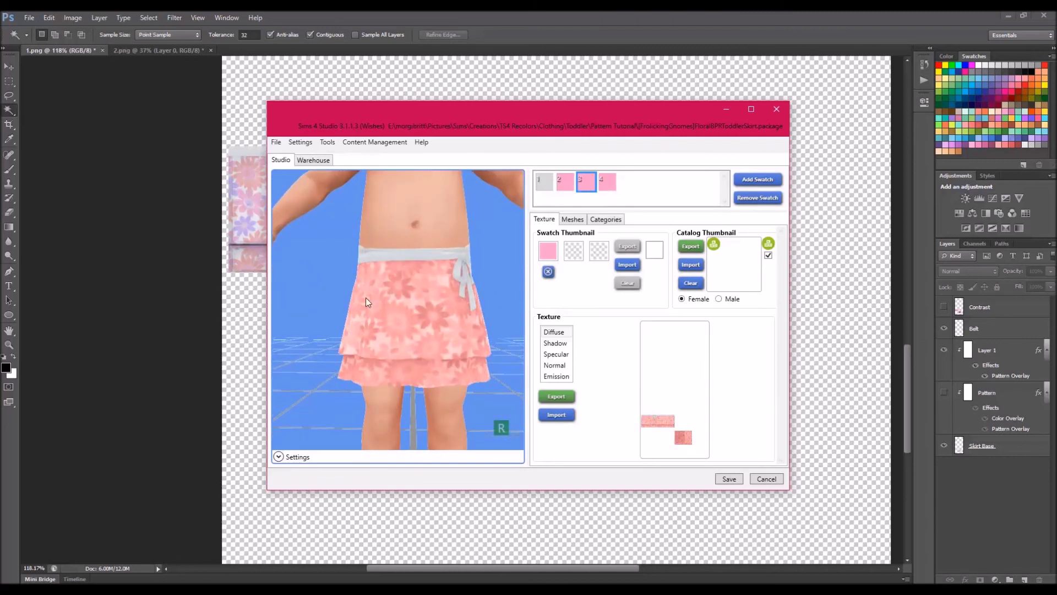
{"action": "left_click", "coordinate": [609, 187]}
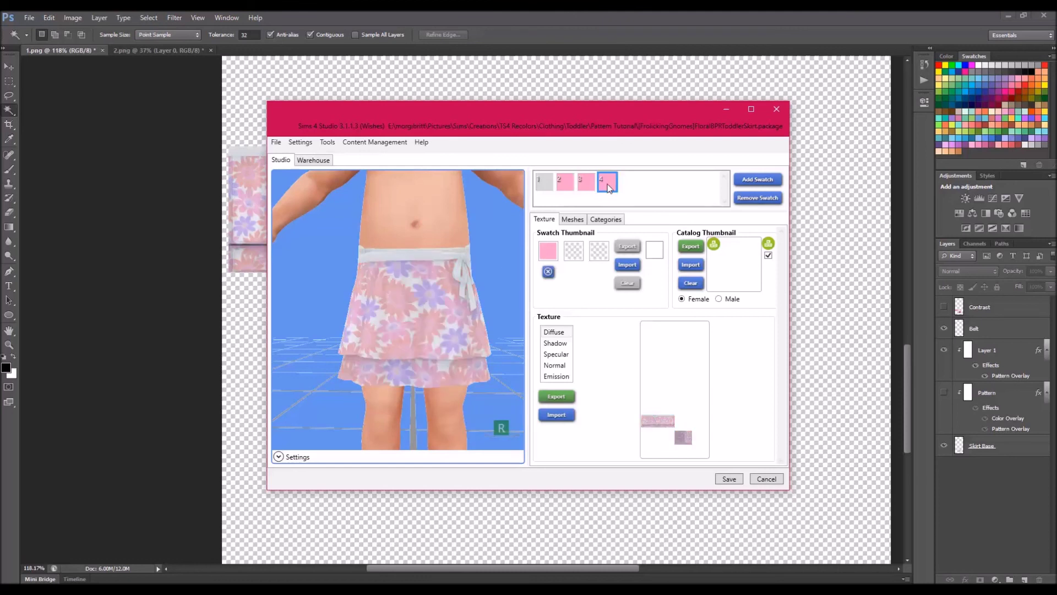